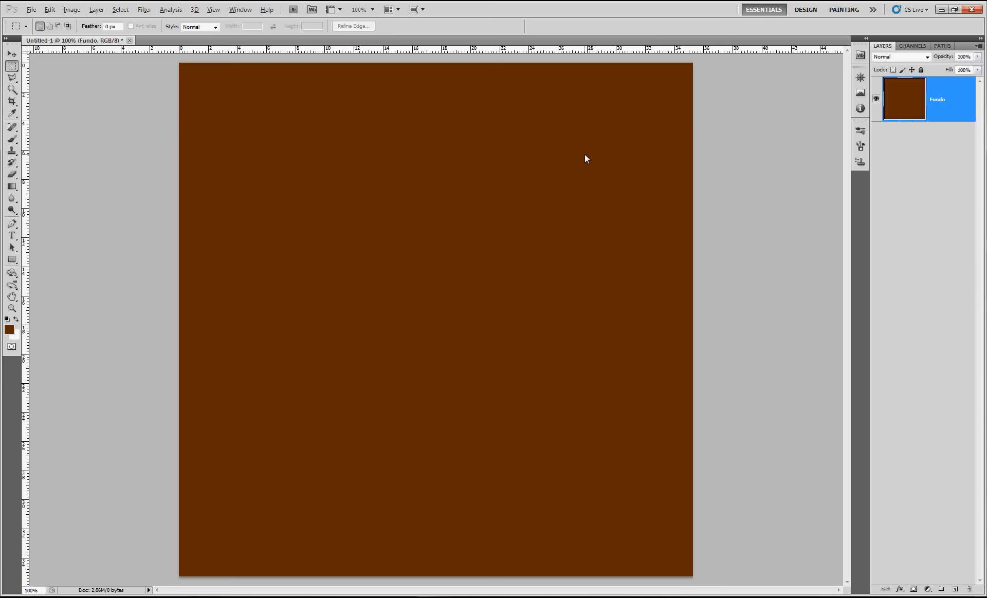
Add a layer named Tampo above Fundo and fill it entirely with a light orange foreground color
left_click(954, 589)
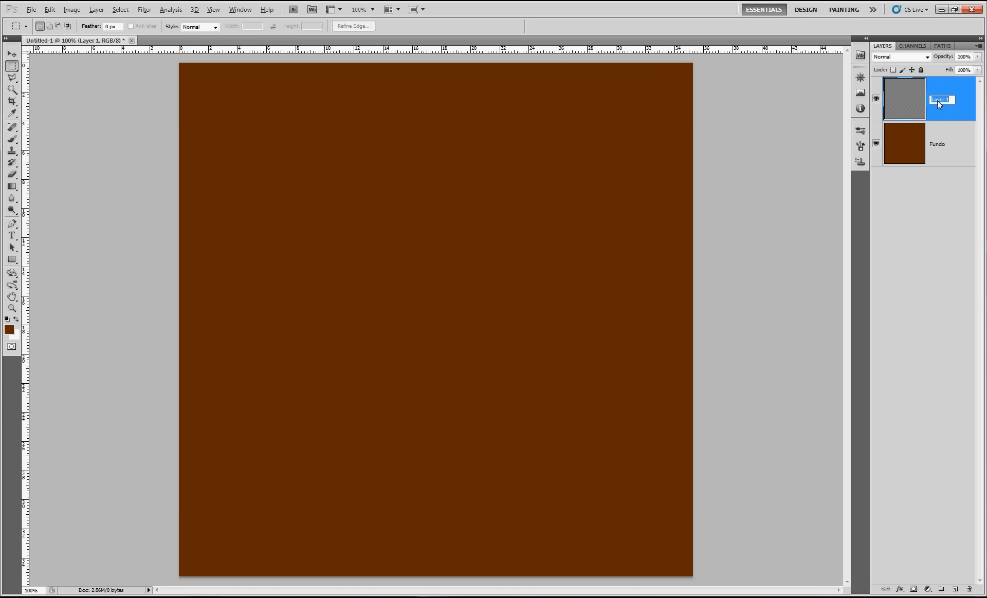
key("Return")
left_click(9, 329)
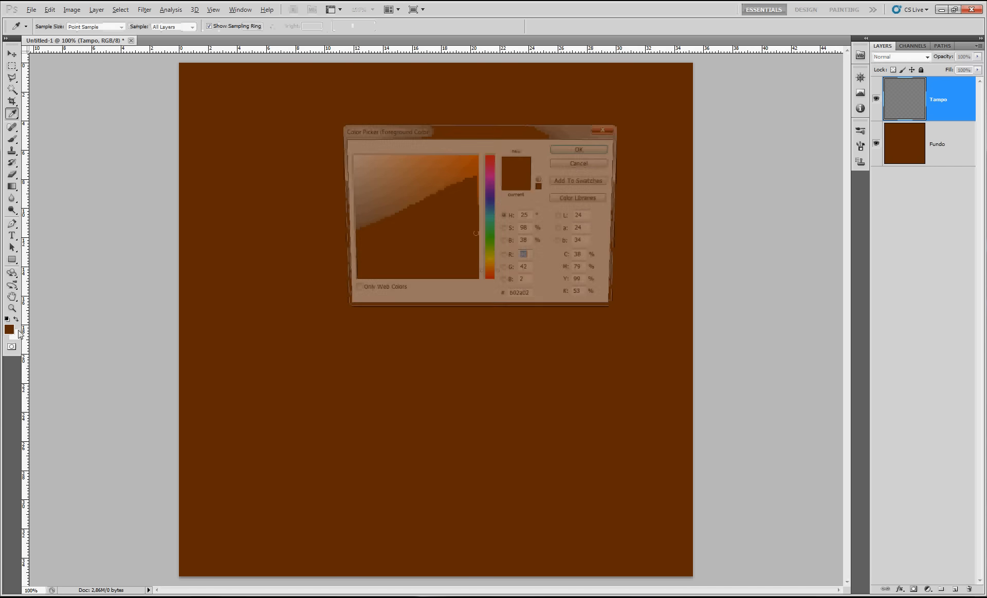
left_click_drag(387, 178, 400, 145)
left_click_drag(495, 276, 494, 271)
left_click(423, 155)
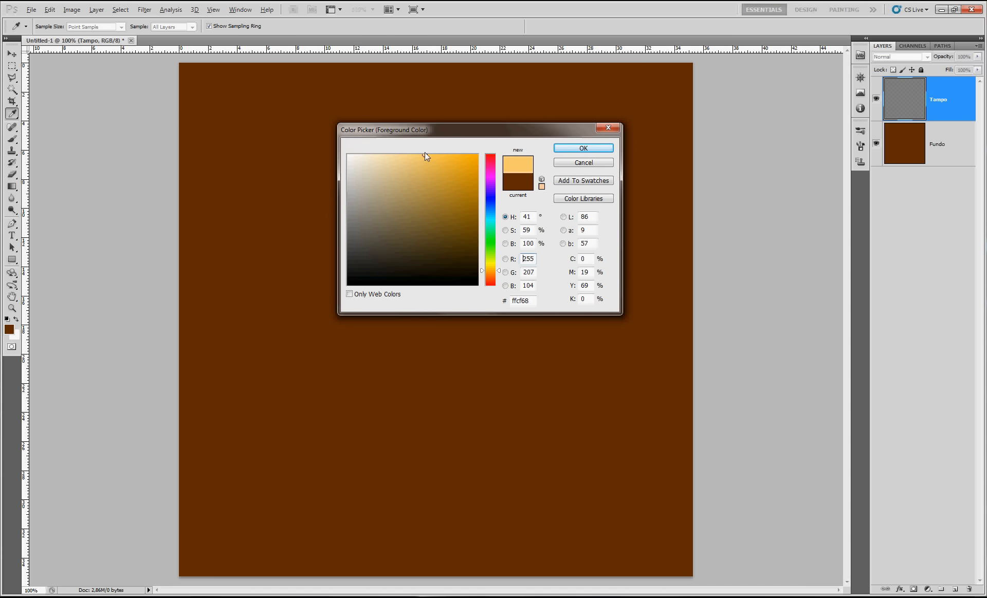
left_click(498, 272)
left_click(562, 150)
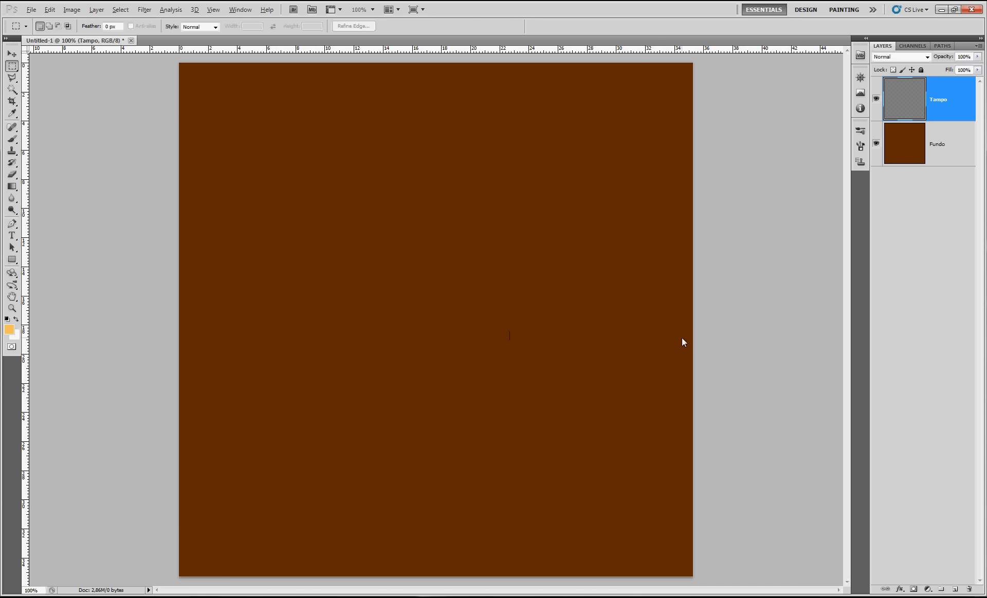
key("alt+BackSpace")
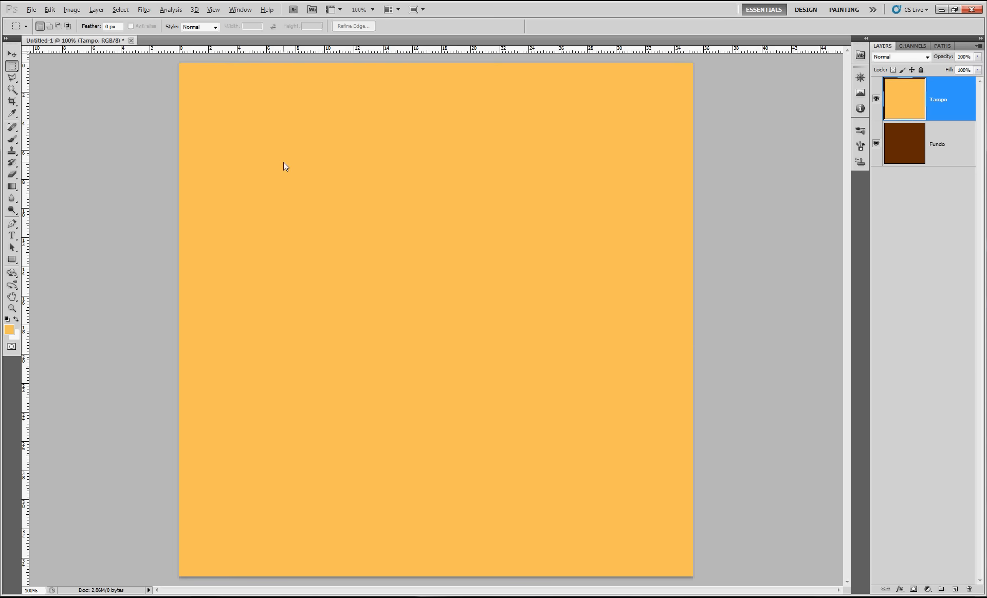
Apply the Add Noise filter to the Tampo layer with a 400% amount and Gaussian distribution
left_click(144, 9)
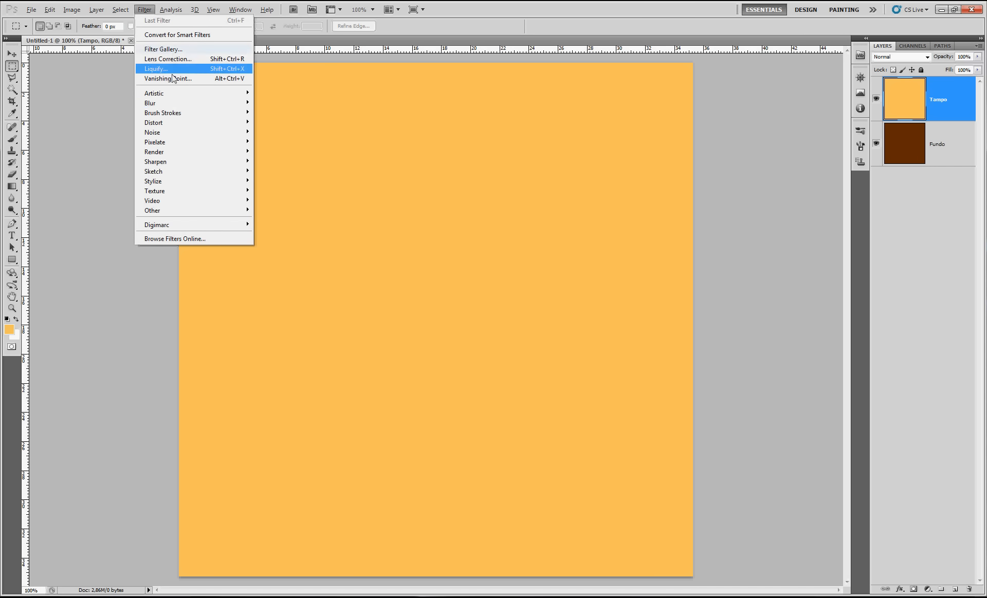
mouse_move(168, 133)
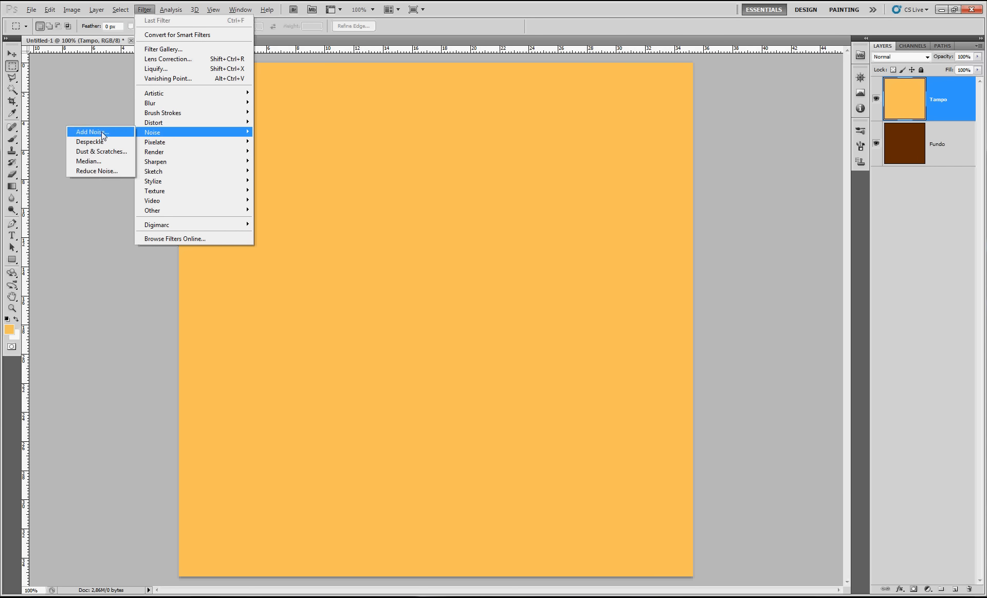
left_click(102, 132)
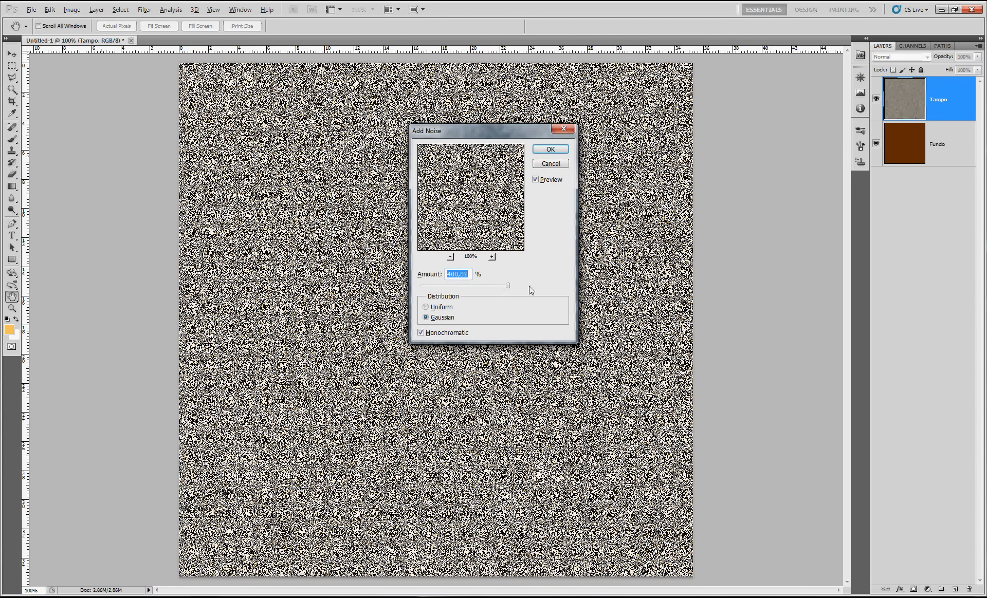
left_click(420, 333)
left_click(545, 151)
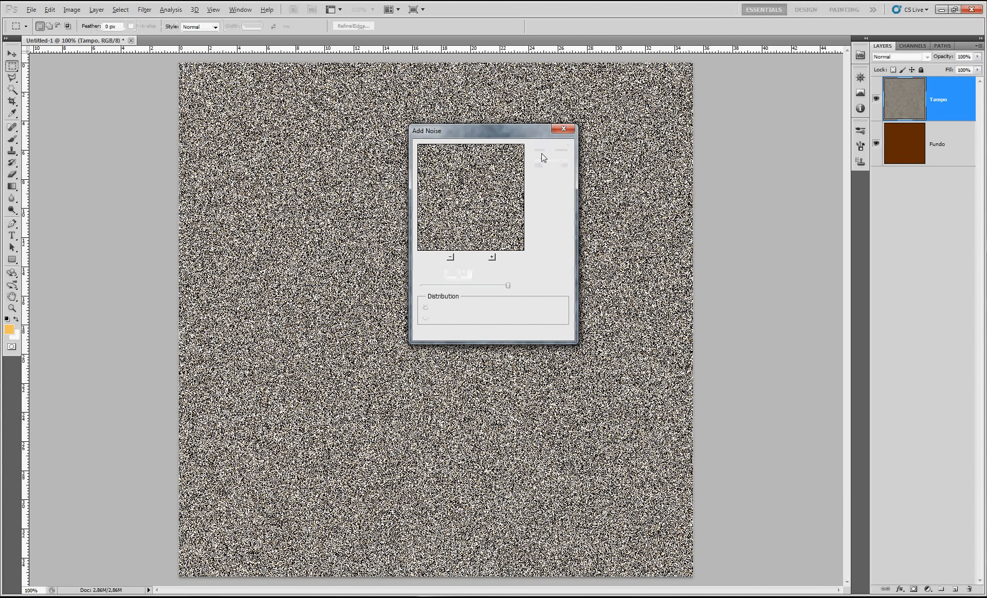
key("ctrl+z")
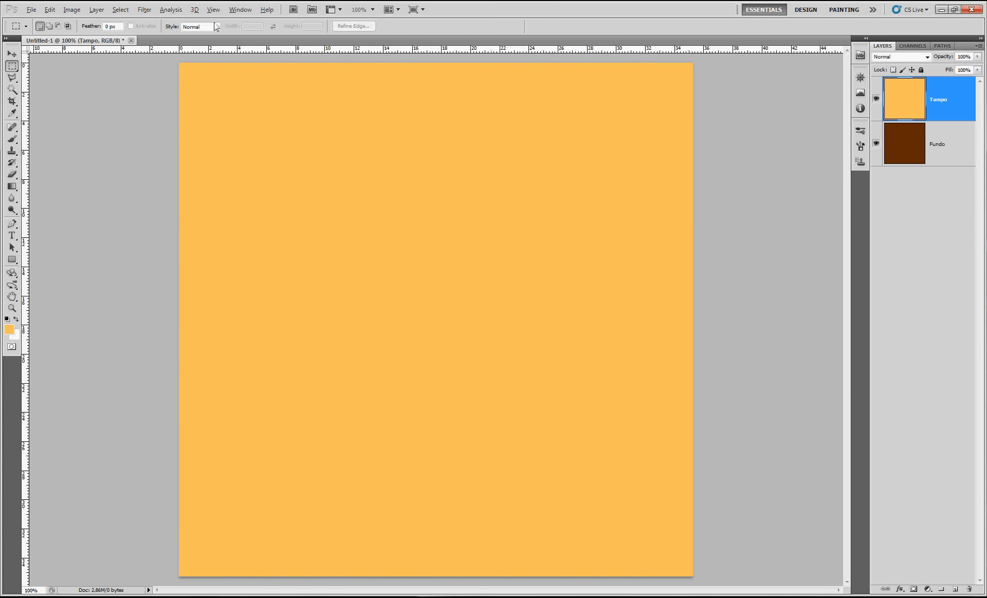
left_click(146, 9)
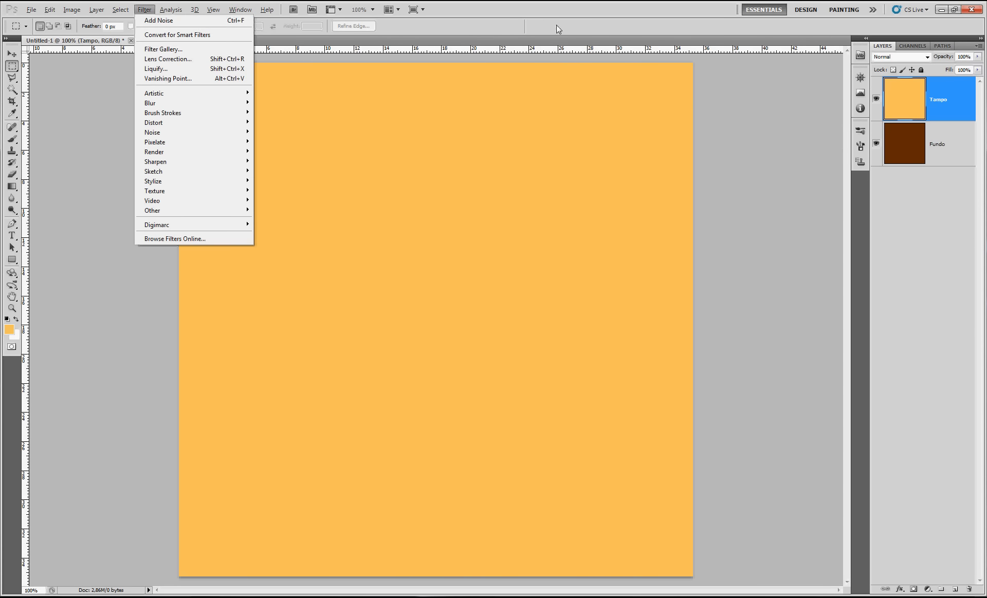
key("Escape")
Fade the Add Noise effect at 100% opacity with a blending mode that turns it into orange and pale yellow grain
key("shift+ctrl+f")
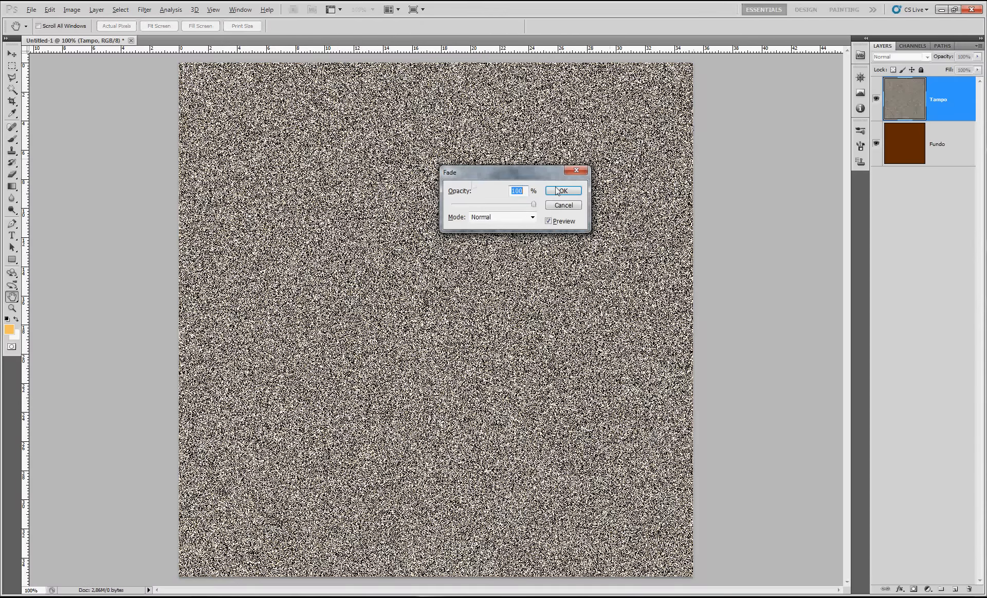
left_click(530, 214)
left_click(505, 349)
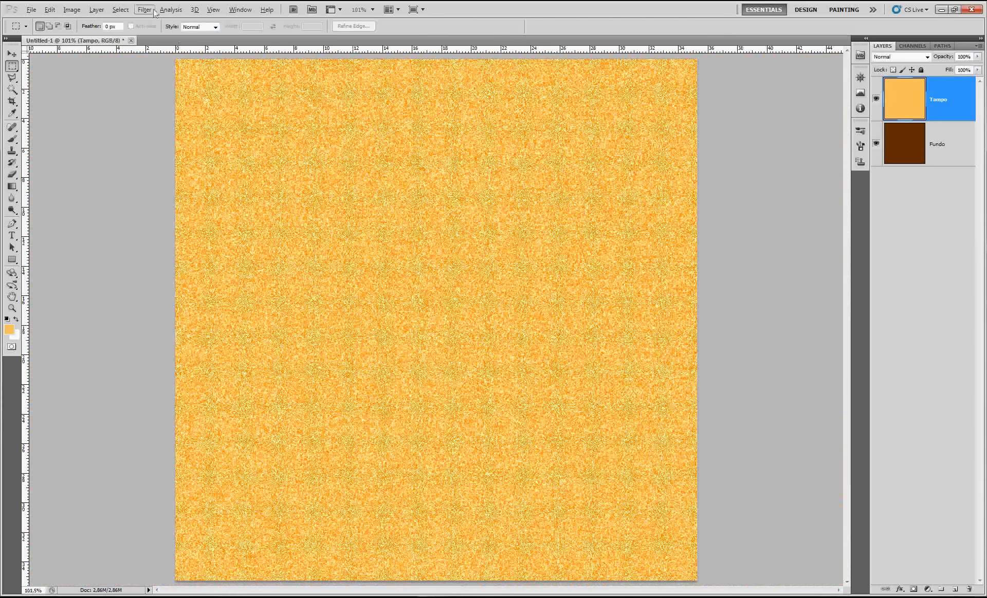
Apply a Motion Blur to the Tampo layer at a 90° angle with a distance of 50 pixels
left_click(149, 10)
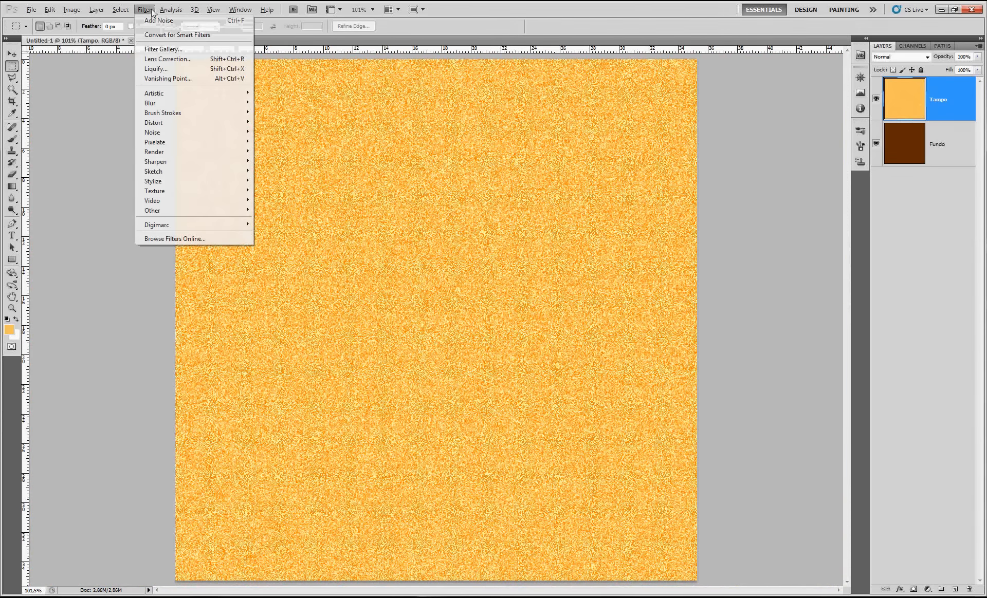
mouse_move(154, 102)
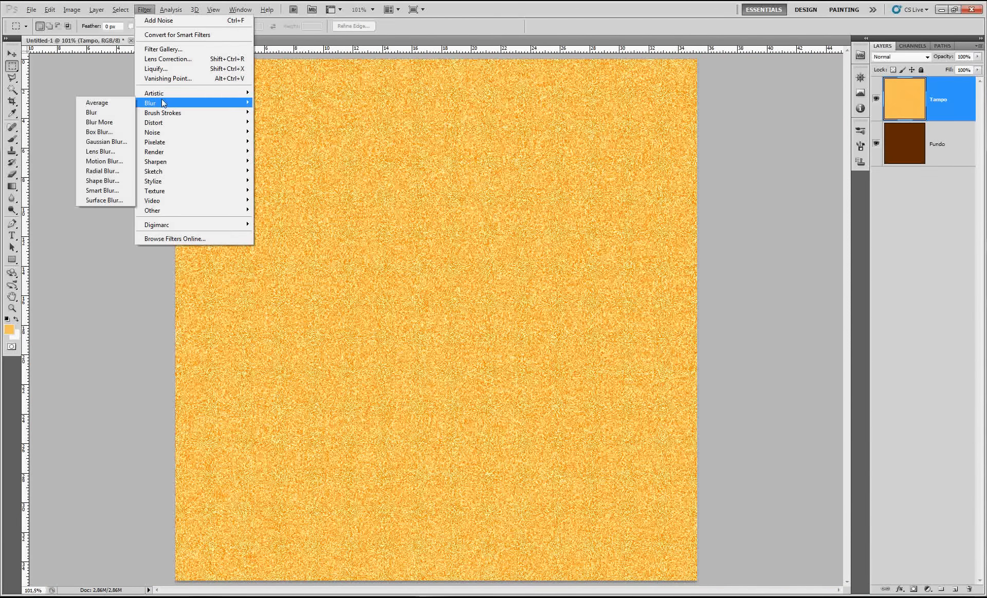
left_click(98, 161)
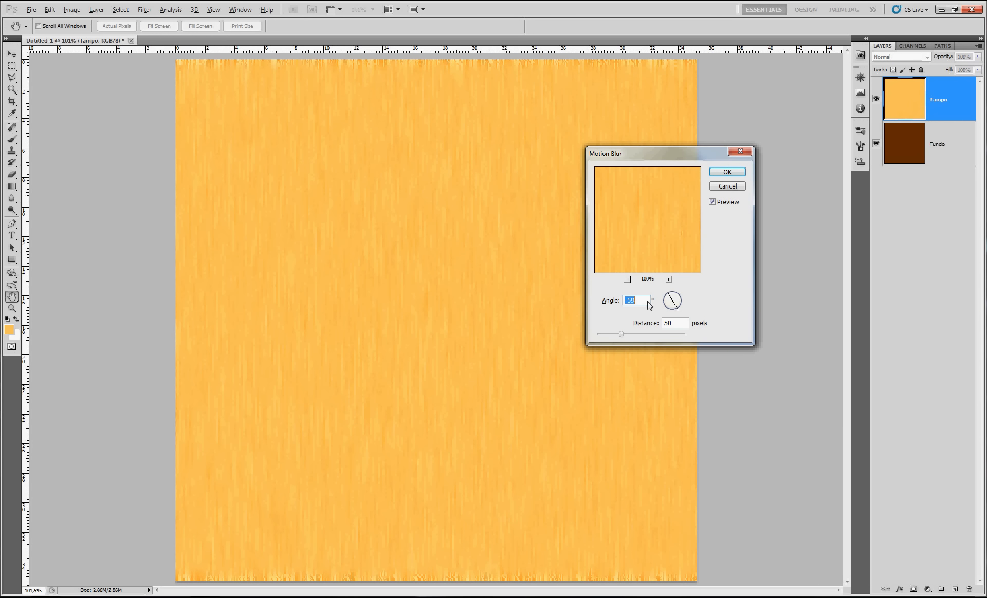
type("90")
left_click_drag(621, 334, 611, 334)
type("50")
left_click(729, 172)
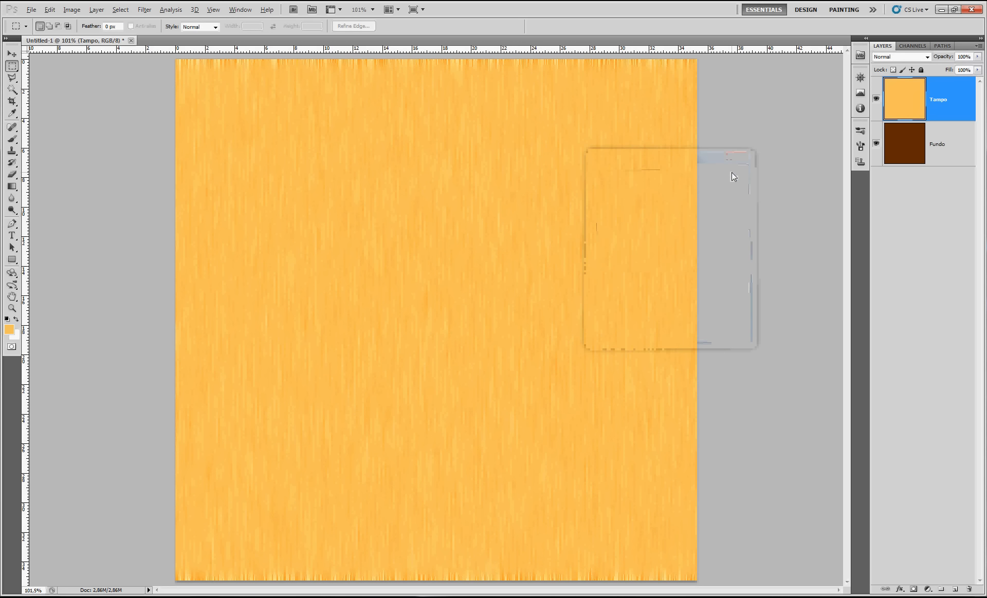
Free-transform the Tampo layer, enlarging it well beyond the canvas edges so the grain fills the whole canvas
key("ctrl+minus")
key("ctrl+minus")
key("ctrl+minus")
key("ctrl+t")
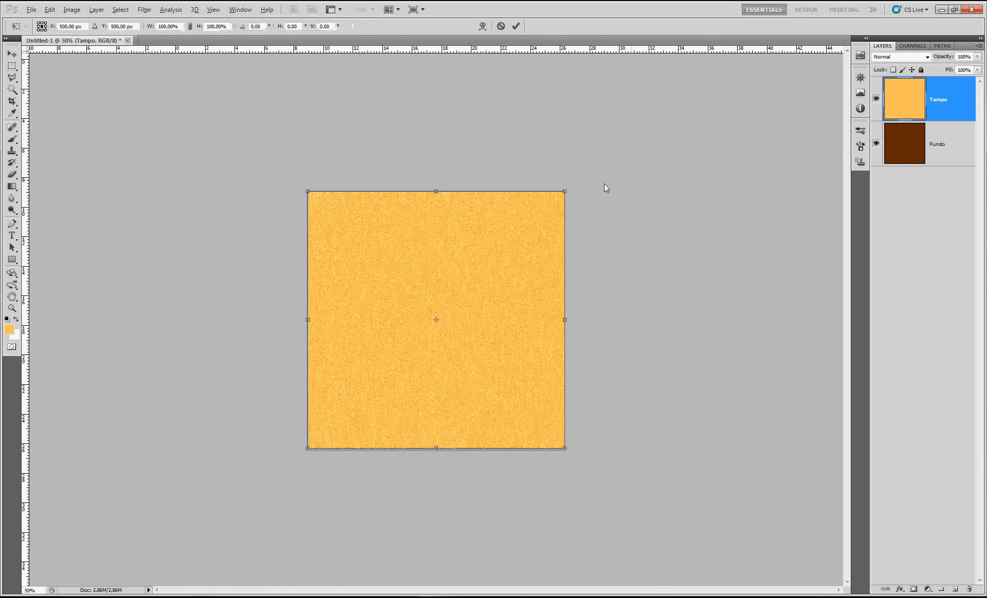
left_click_drag(563, 194, 713, 87)
left_click_drag(689, 327, 936, 314)
key("Return")
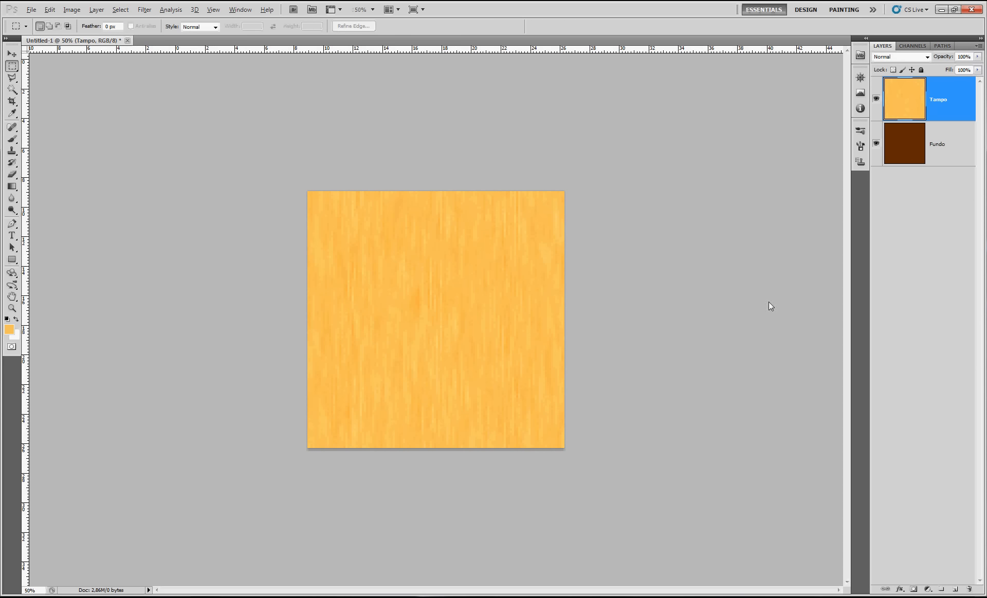
scroll(501, 246, "up", 6)
scroll(504, 243, "down", 1)
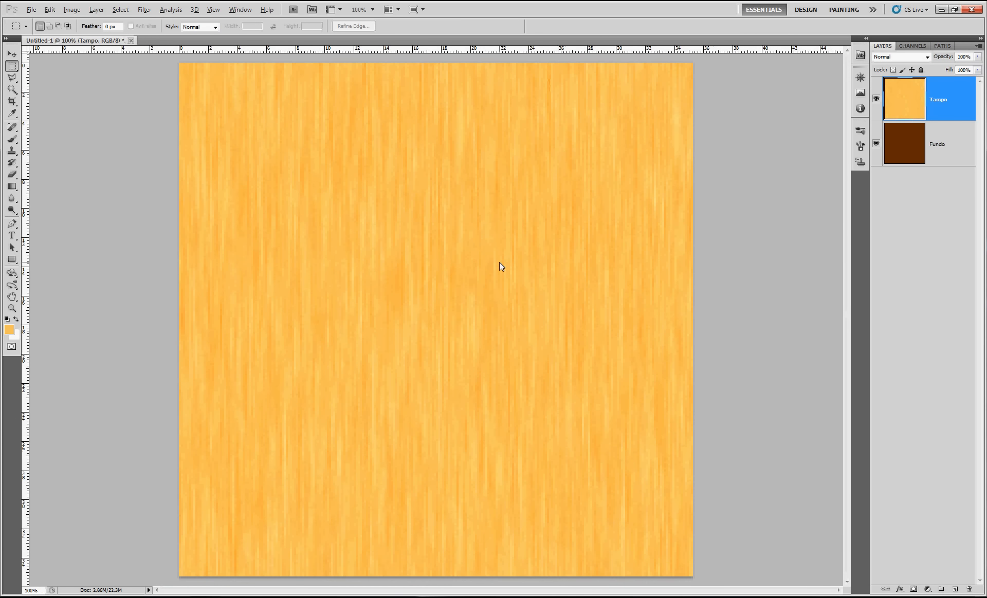
left_click(150, 12)
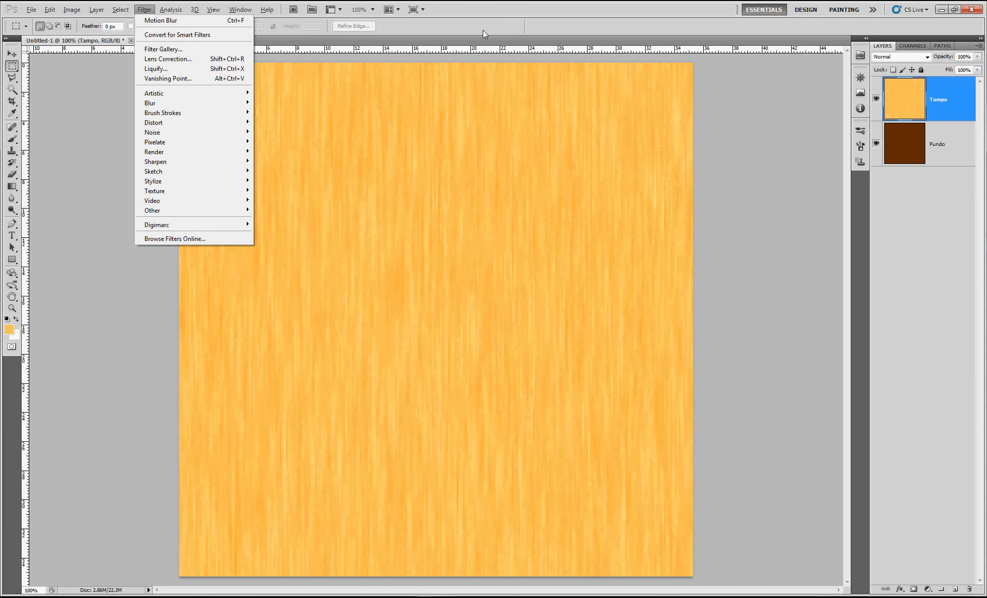
left_click(669, 172)
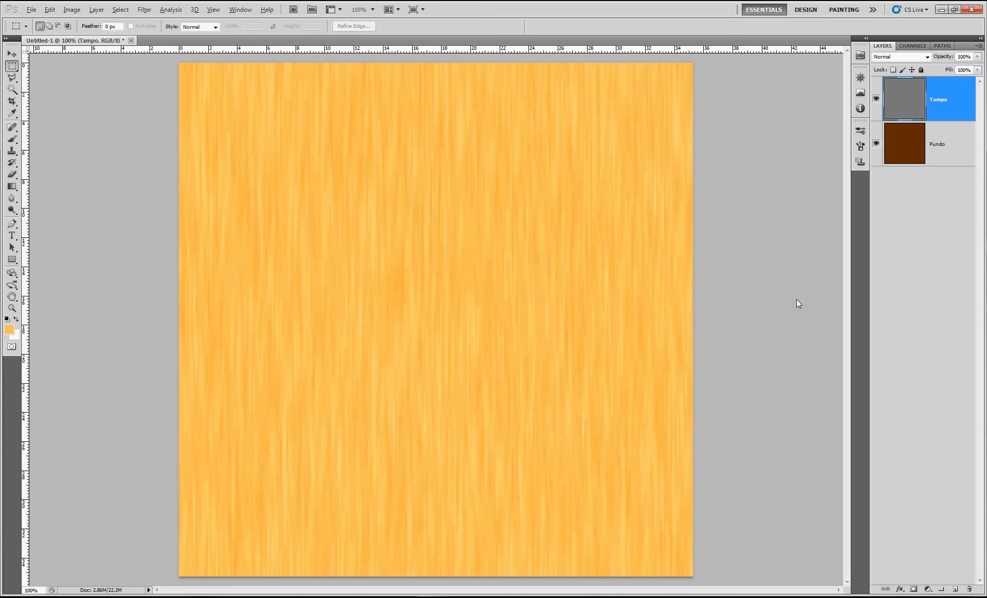
scroll(797, 299, "up", 1)
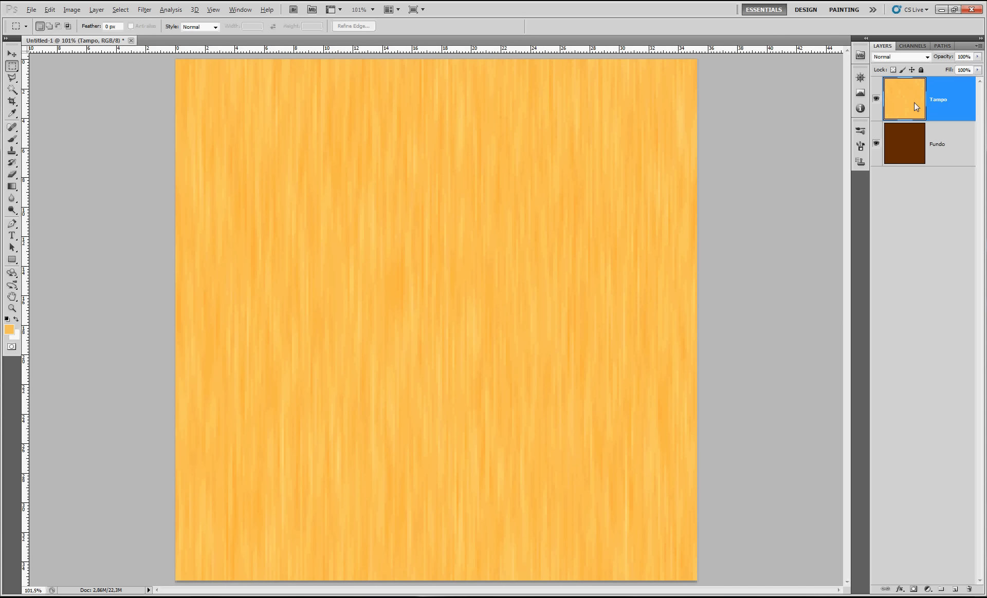
Add a layer above Tampo and fill a full-width rectangular selection over the canvas's upper half with pale cream fde4b8
left_click(956, 590)
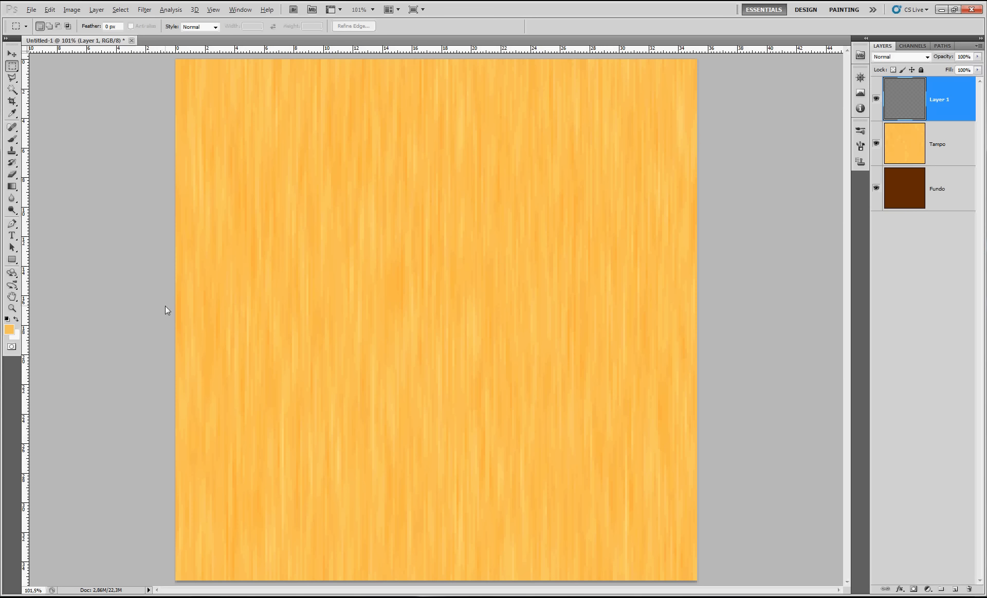
left_click_drag(165, 306, 779, 58)
key("i")
left_click(9, 329)
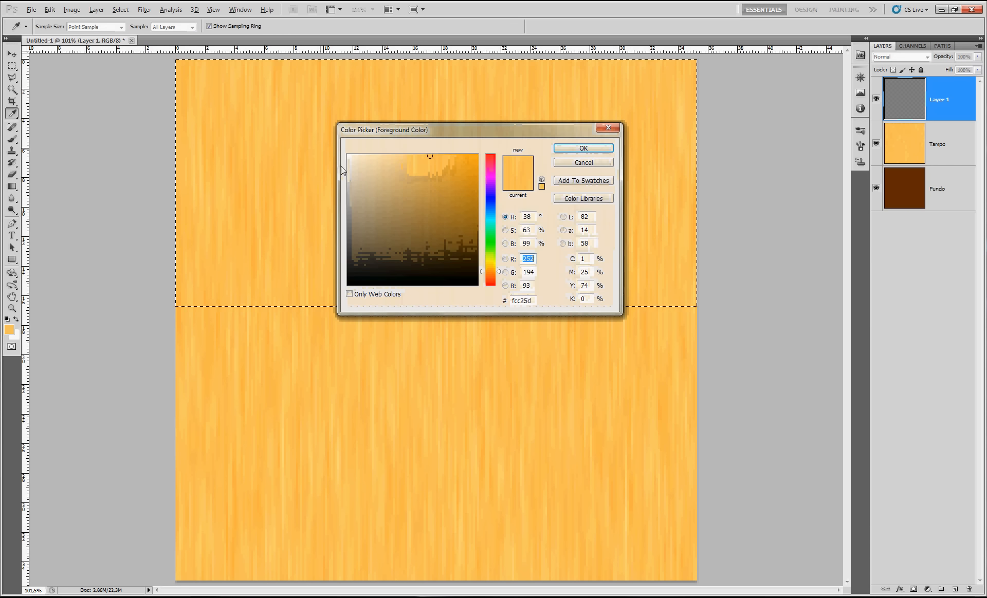
left_click(384, 156)
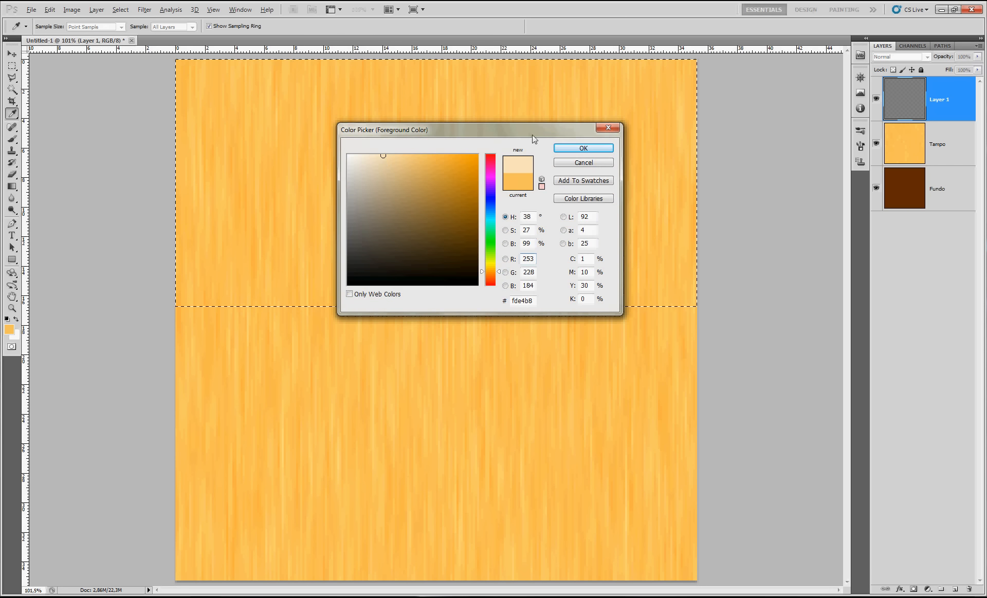
left_click(584, 148)
key("m")
key("alt+BackSpace")
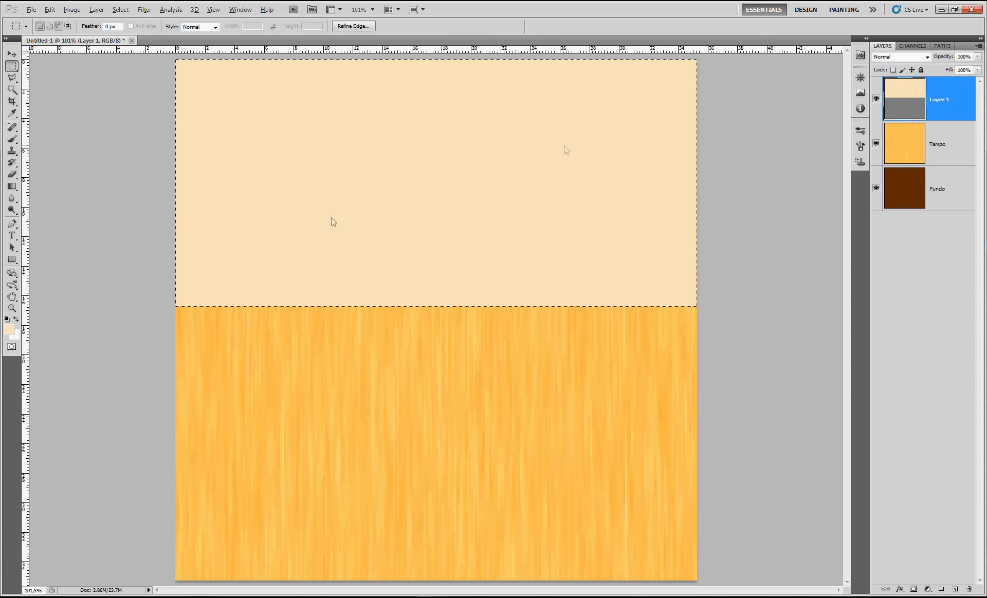
Lighten a full-width strip along the lower edge of the cream area with Hue/Saturation at Lightness +46, and deselect
left_click_drag(105, 467, 905, 240)
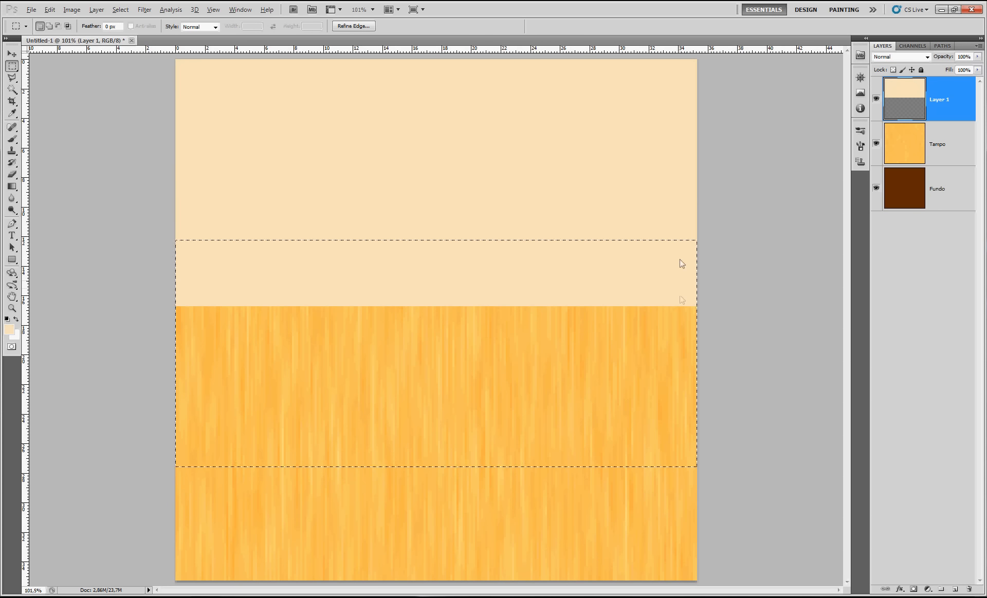
key("ctrl+u")
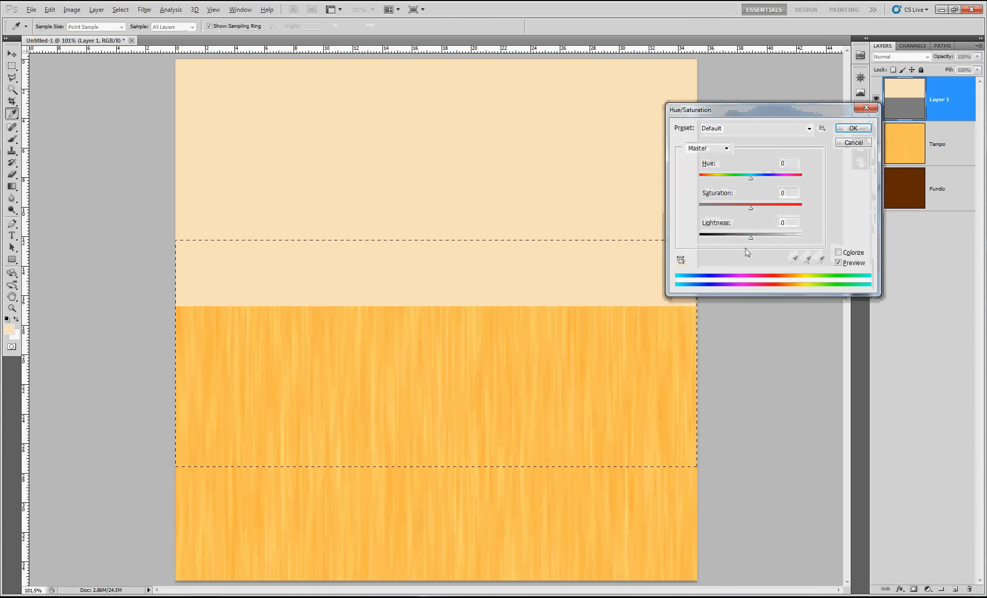
left_click_drag(750, 238, 774, 238)
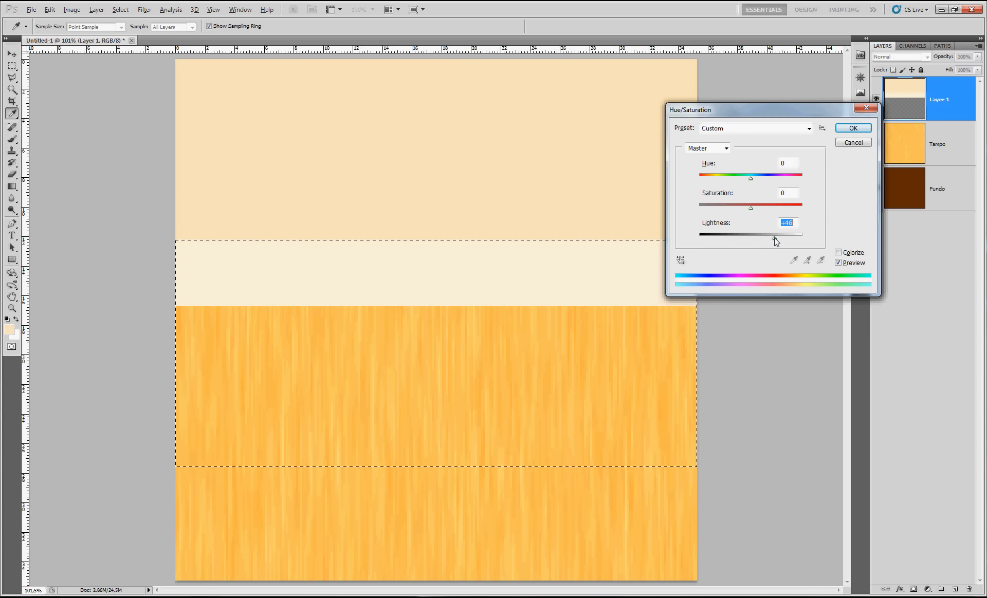
left_click(843, 129)
key("ctrl+d")
key("m")
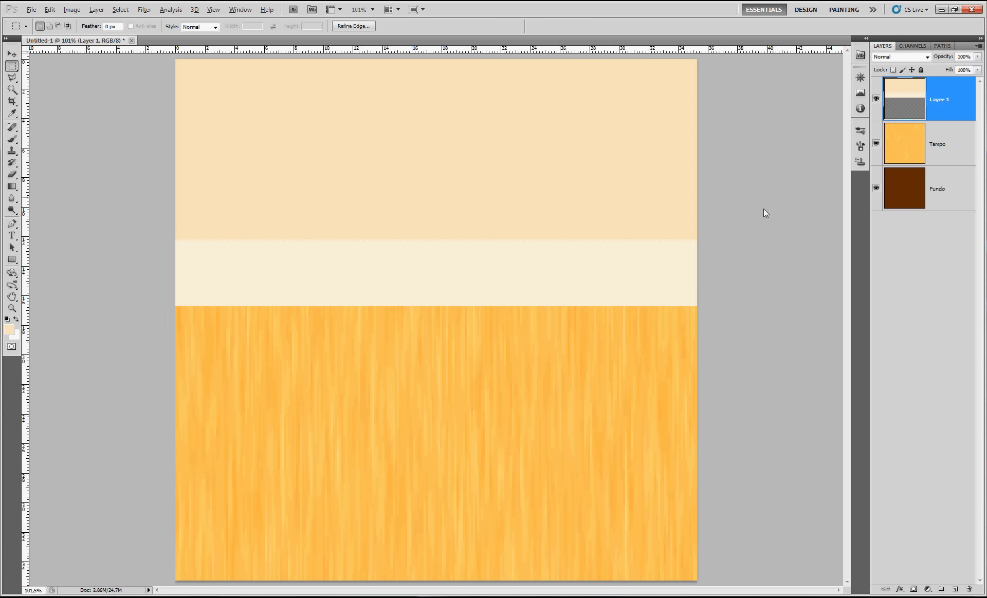
Set up the Type tool with black (000000) text color and a 14 pt font size
left_click(11, 236)
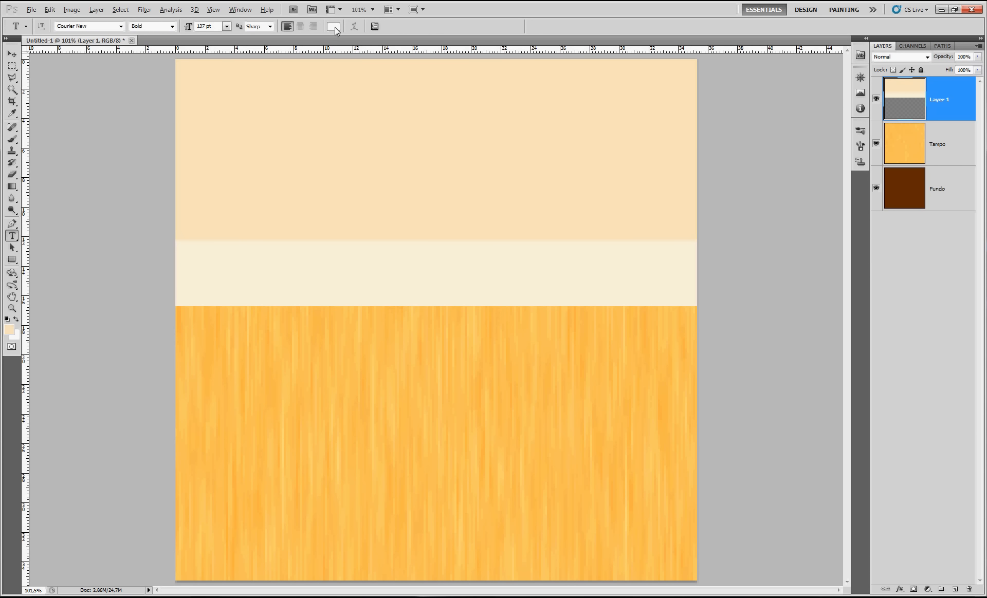
left_click(333, 26)
left_click_drag(389, 193, 357, 288)
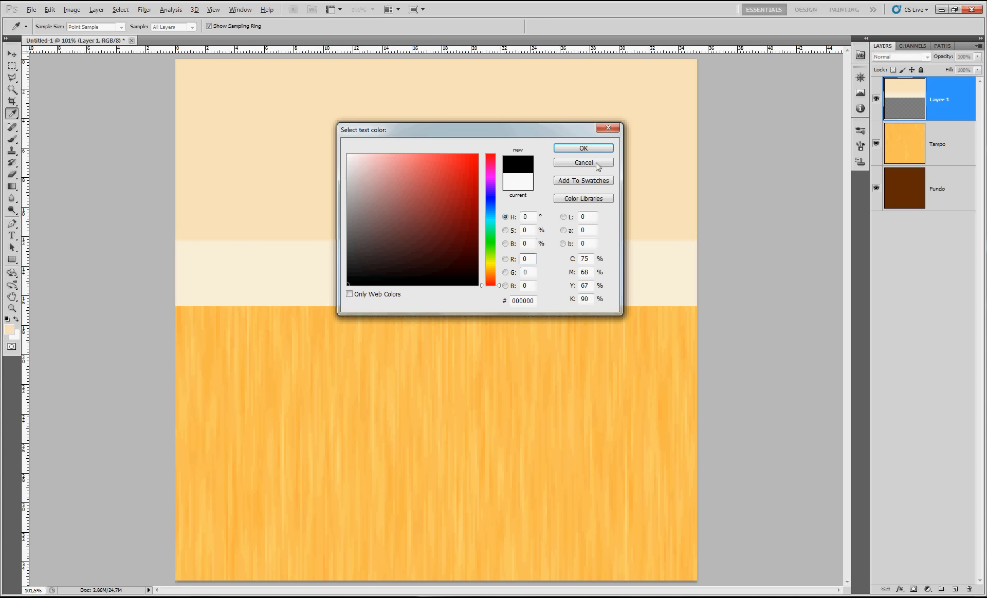
left_click(583, 148)
left_click(226, 26)
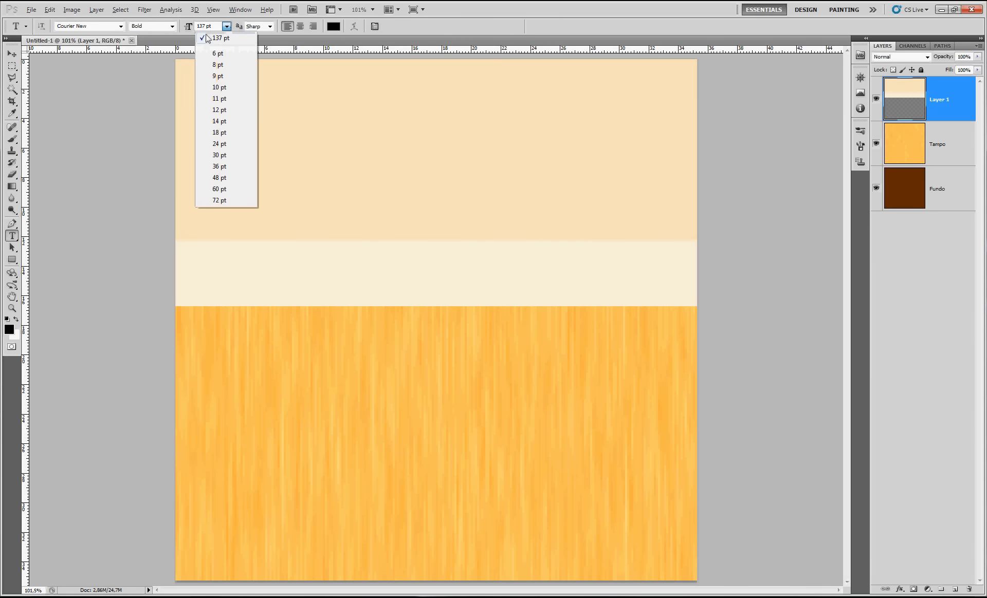
left_click(219, 121)
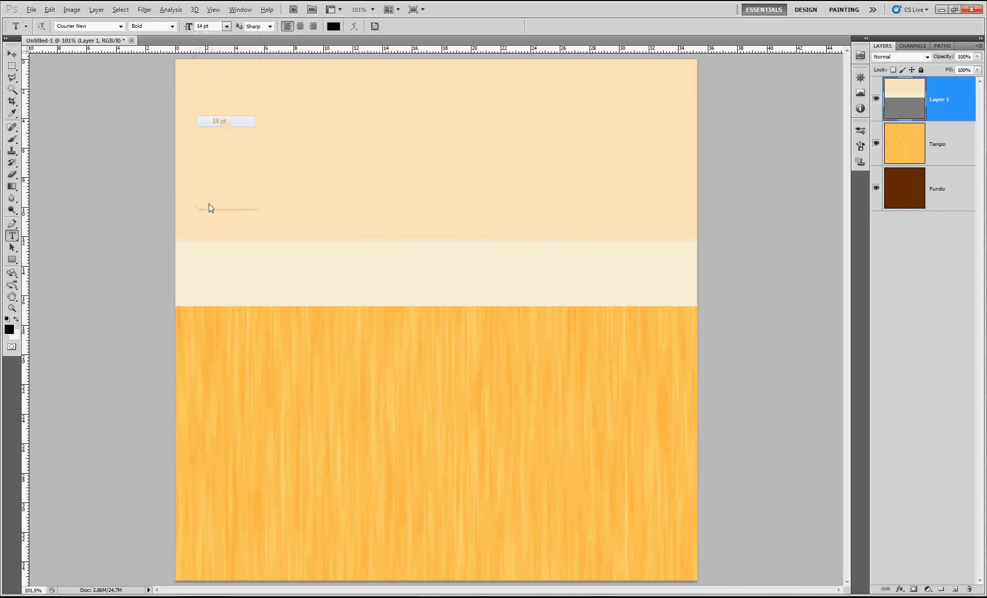
Add the text "x-" near the left end of the light cream strip
left_click(190, 257)
type("x=")
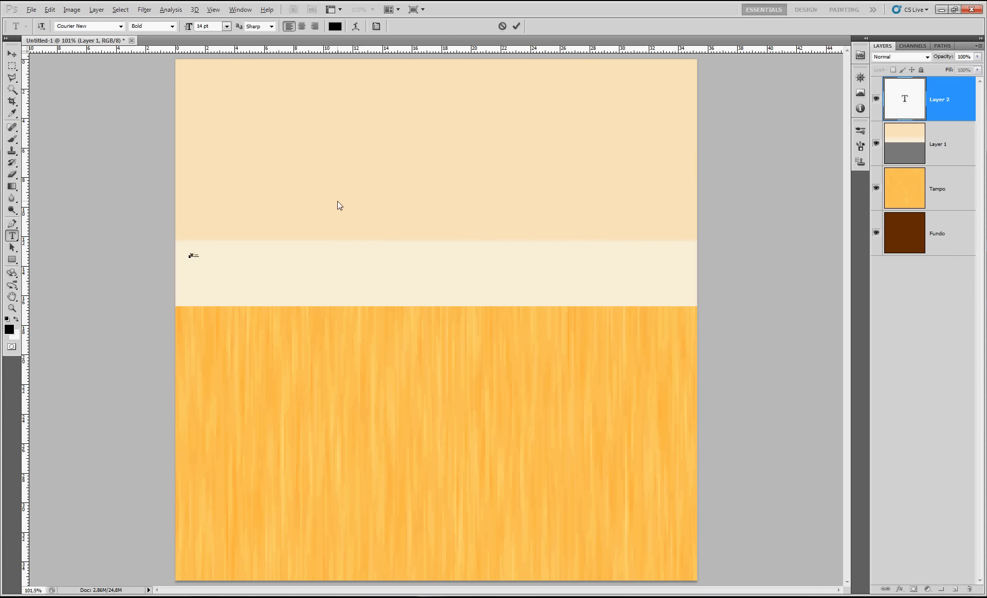
Set the "x-" text to Arial at 25 pt and commit it
key("ctrl+a")
left_click(98, 27)
type("Ar")
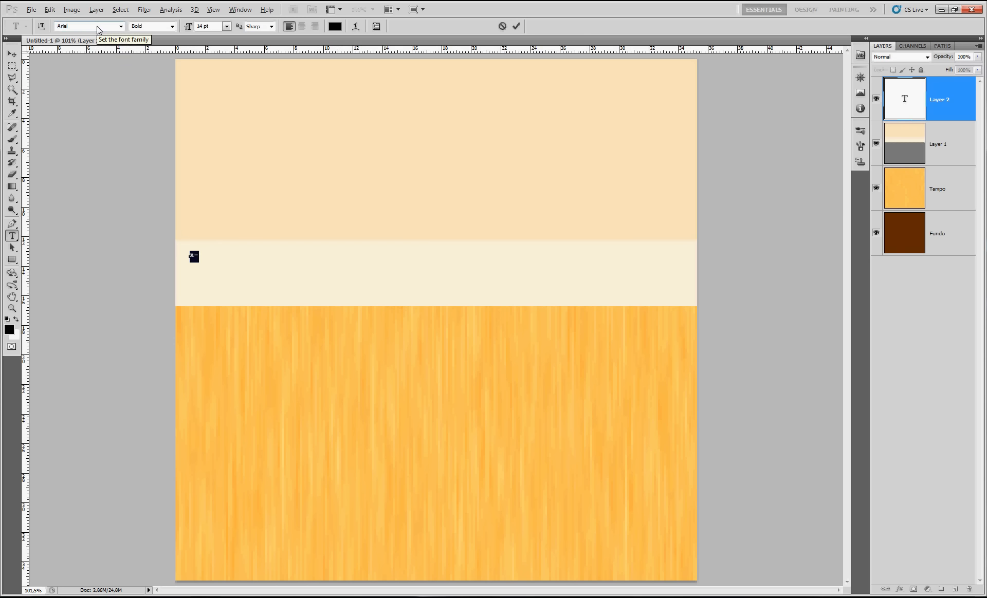
left_click(186, 27)
type("25")
key("Return")
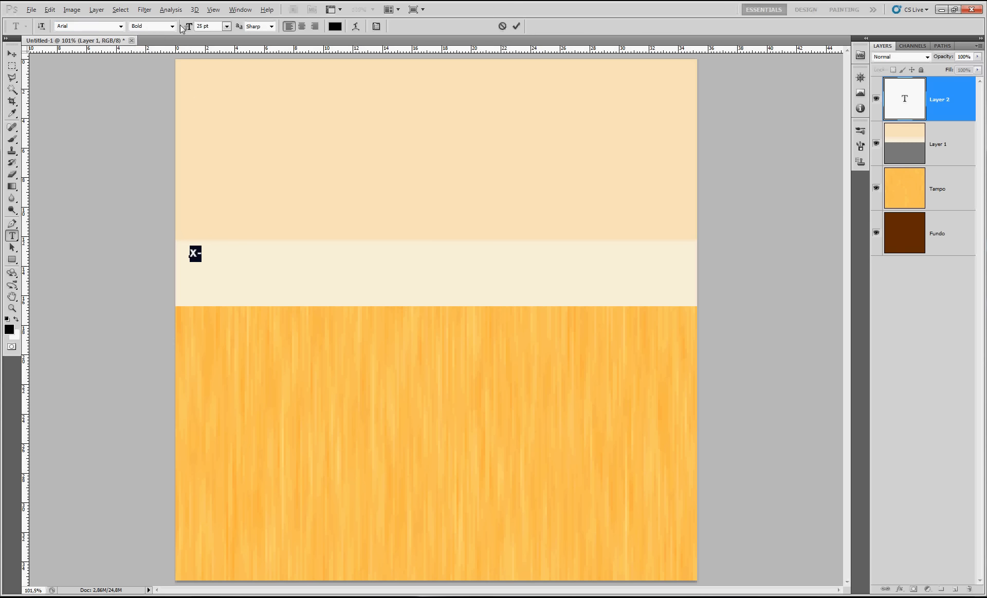
key("ctrl+Return")
Build a row of seven "x-" copies along the light strip's upper edge from the canvas's left side, and merge them into one layer
key("v")
mouse_move(198, 260)
left_mouse_down()
mouse_move(182, 251)
mouse_move(197, 255)
left_mouse_up()
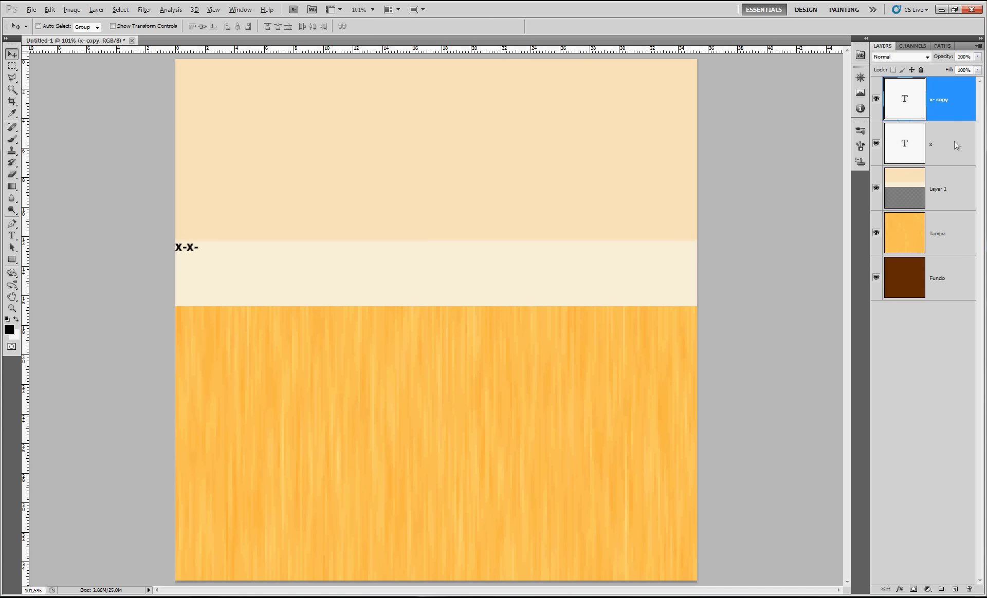
left_click_drag(198, 252, 255, 251)
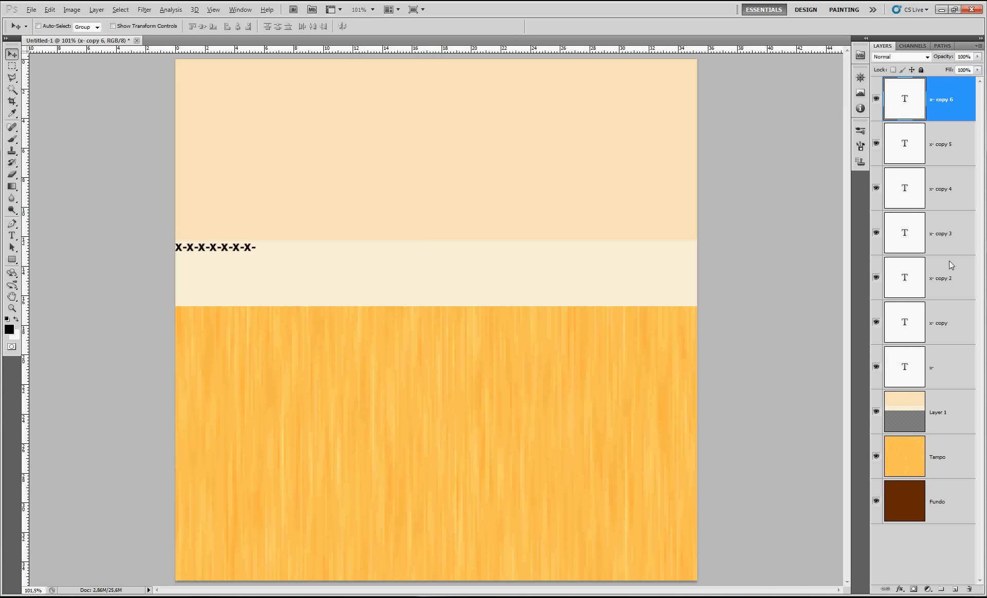
left_click(941, 367, "shift")
key("ctrl+e")
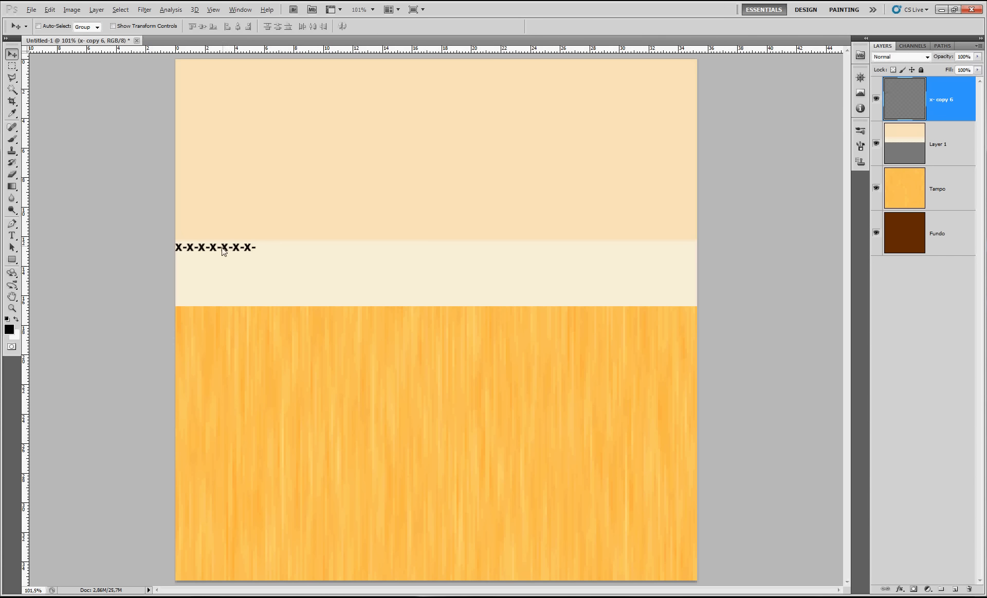
Duplicate the merged "x-" row end to end across the full canvas width and merge all the copies
left_click_drag(230, 252, 666, 255)
left_click(938, 358, "shift")
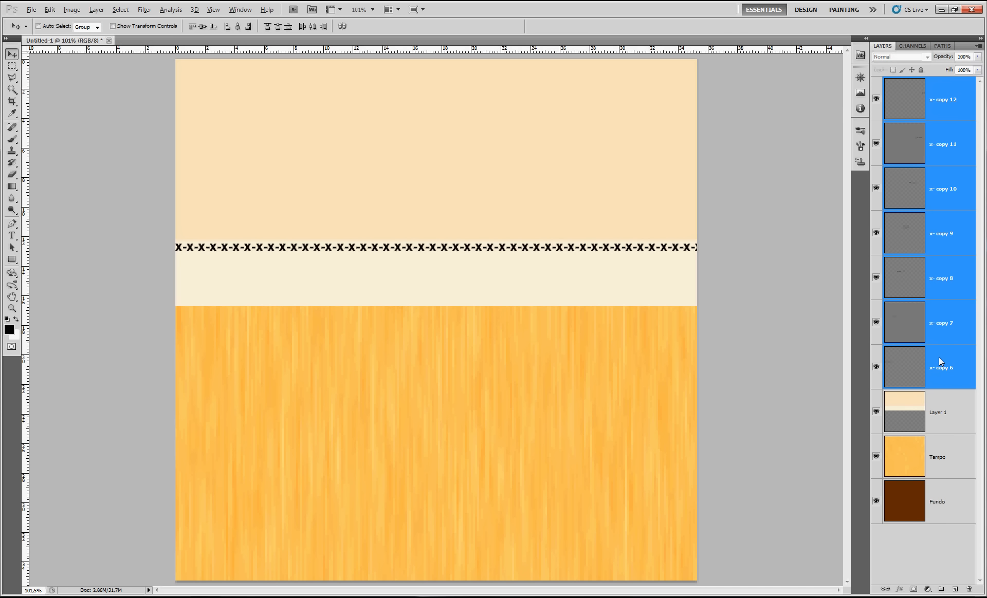
key("ctrl+e")
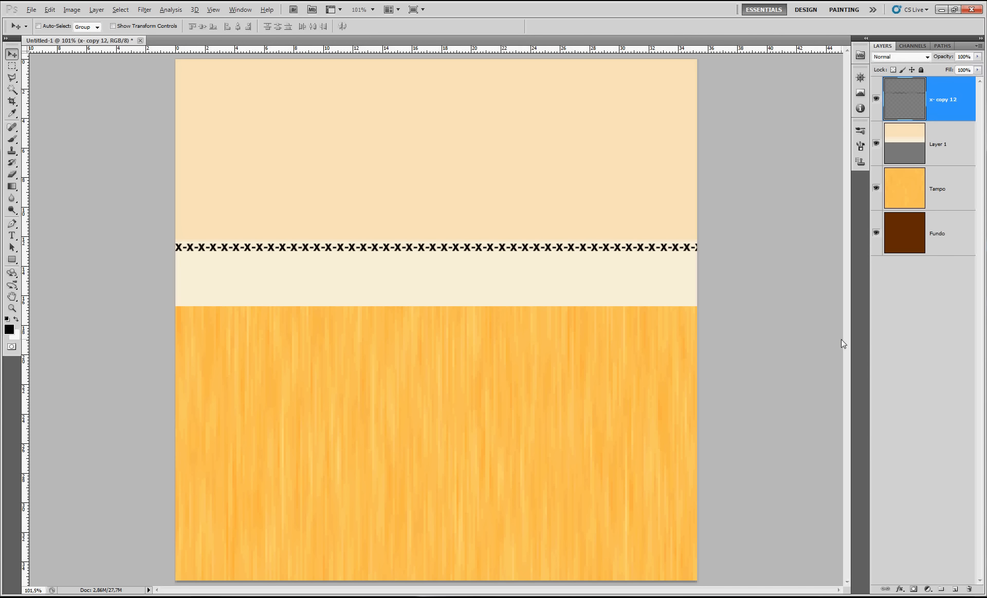
Free-transform the "x-" row, narrowing it from its overhanging right end to fit the canvas width
key("ctrl+t")
left_click_drag(741, 247, 699, 252)
key("Return")
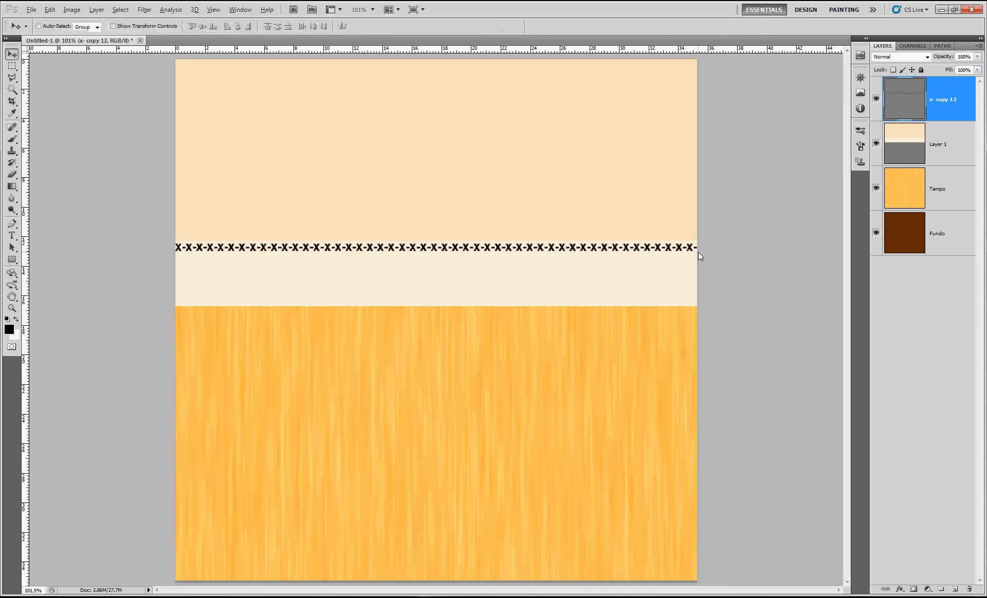
Scale the "x-" row horizontally to 50% width
key("ctrl+alt+t")
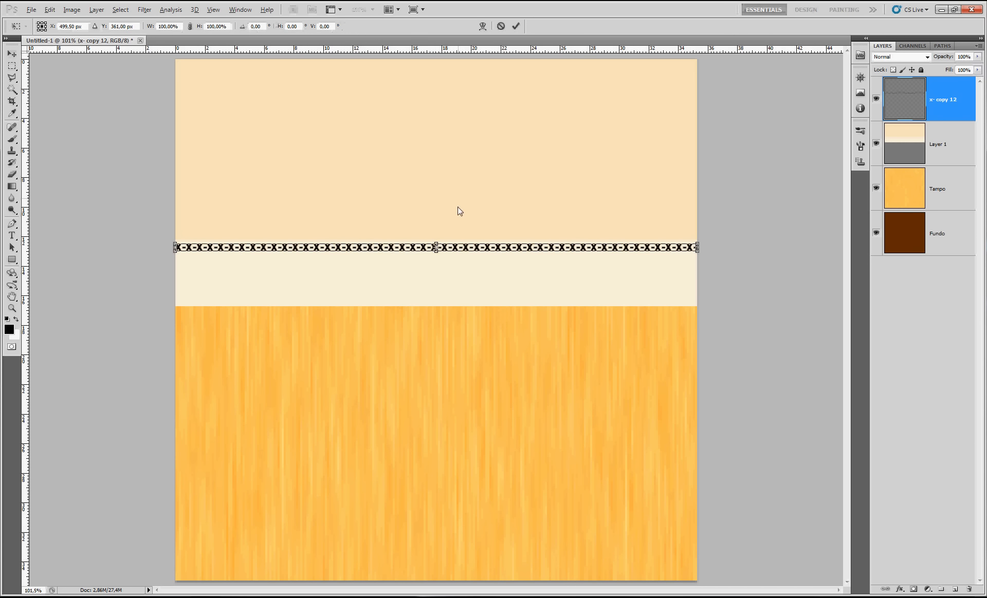
left_click(165, 26)
type("50")
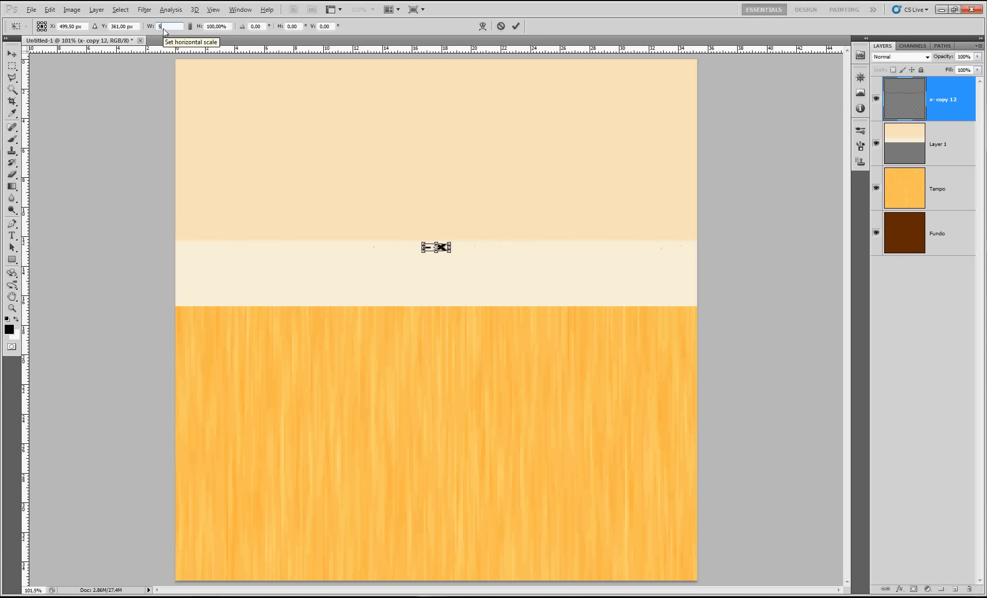
key("Return")
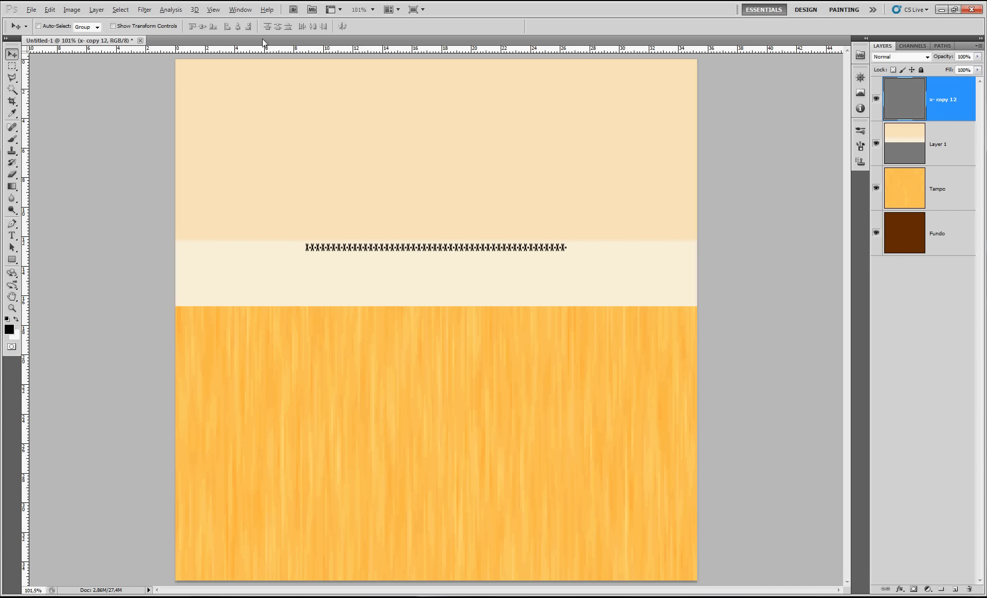
Move the half-width "x-" row to the canvas's left edge, duplicate it to span the full width, and merge both halves
left_click_drag(343, 249, 458, 265)
key("ctrl+j")
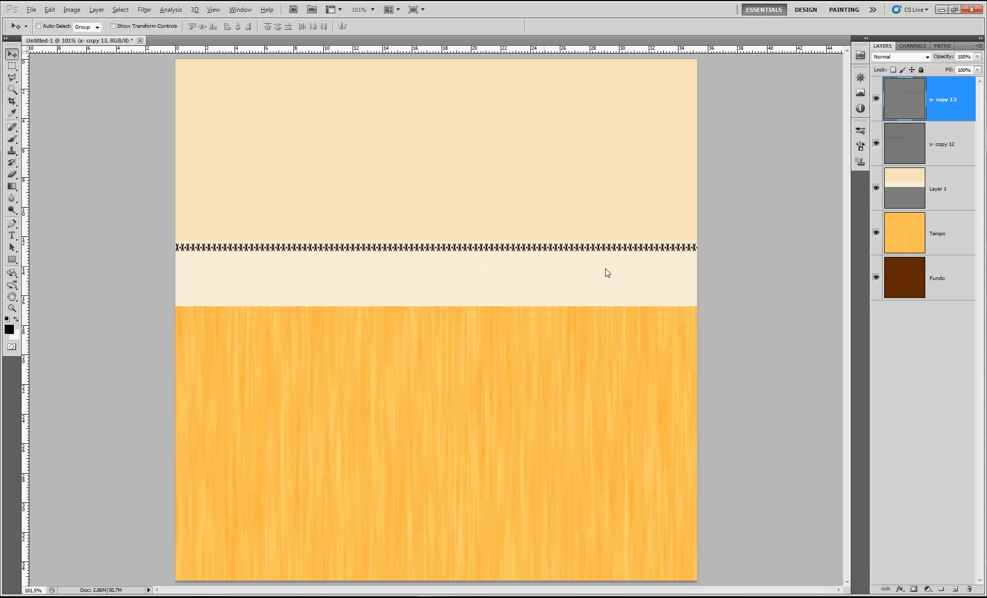
key("ctrl+z")
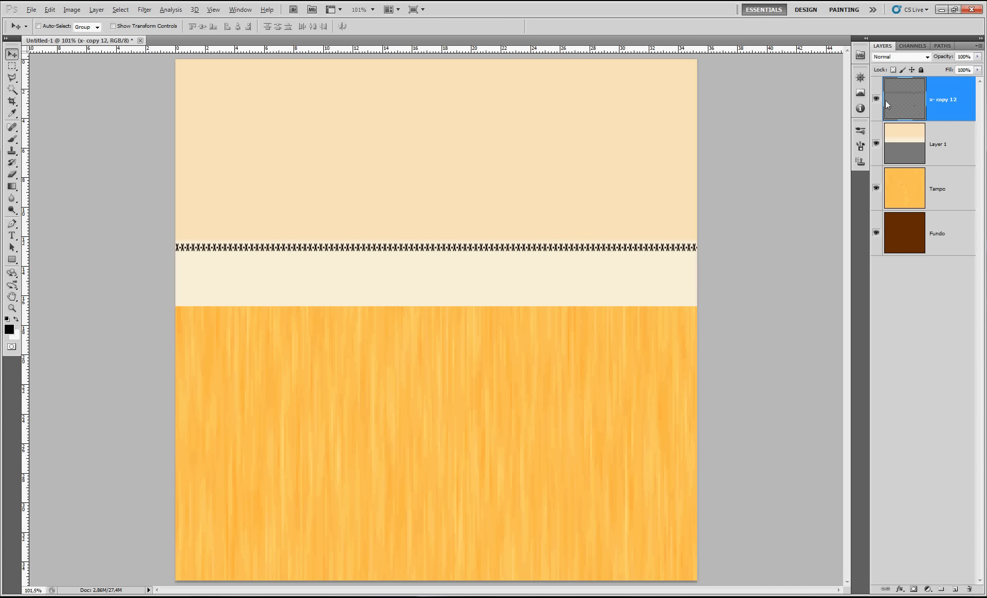
left_click(877, 99)
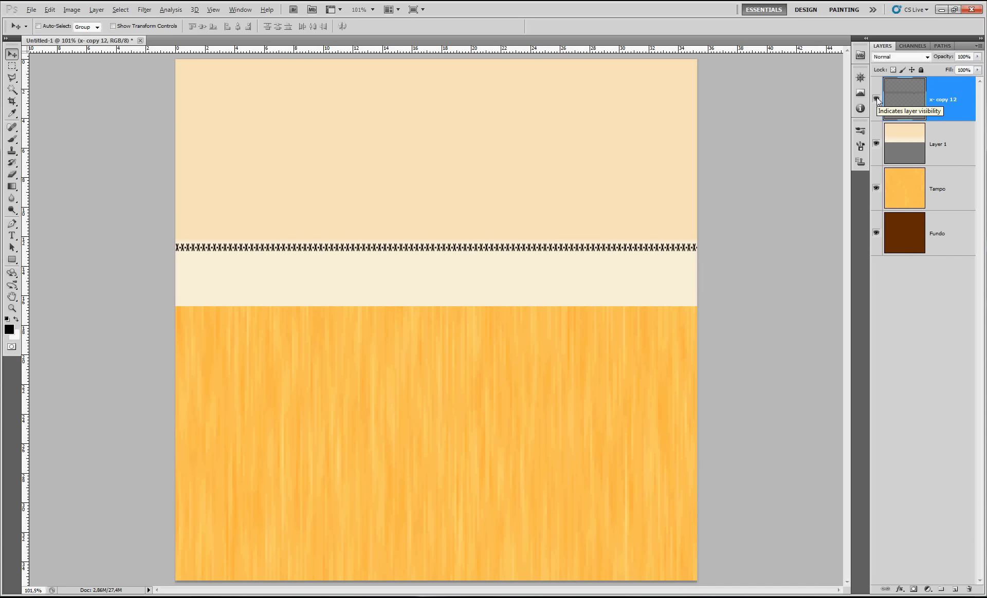
Duplicate the "x-" row down to the light strip's lower edge and scale the copy to 75% width
left_click_drag(601, 255, 605, 301)
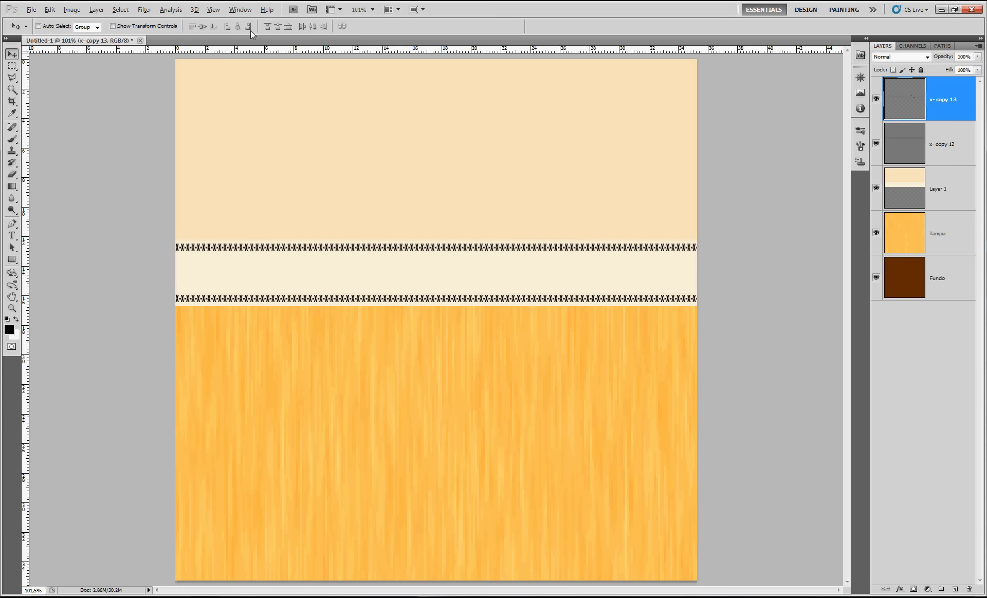
key("ctrl+t")
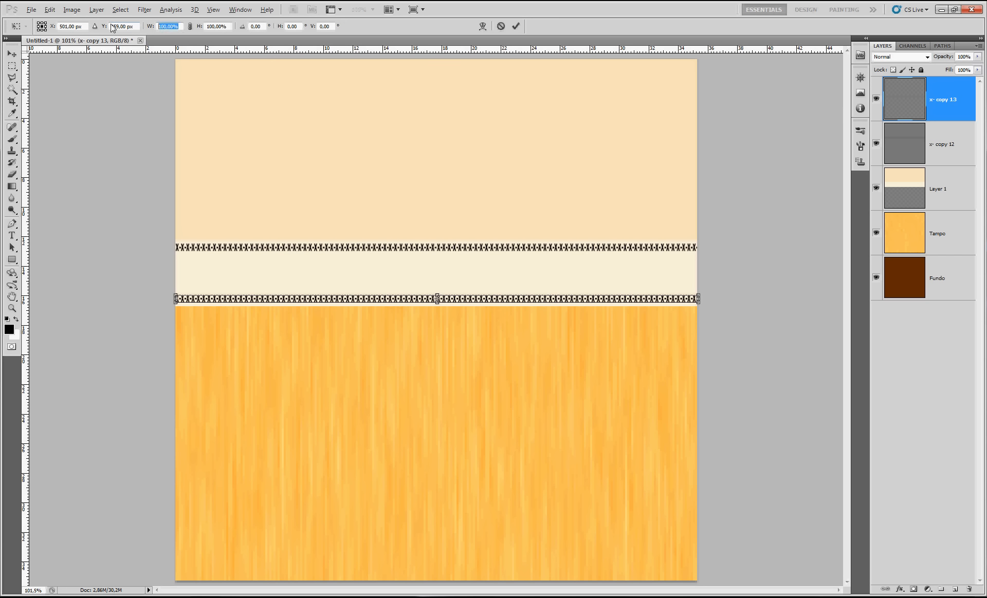
type("75")
key("Return")
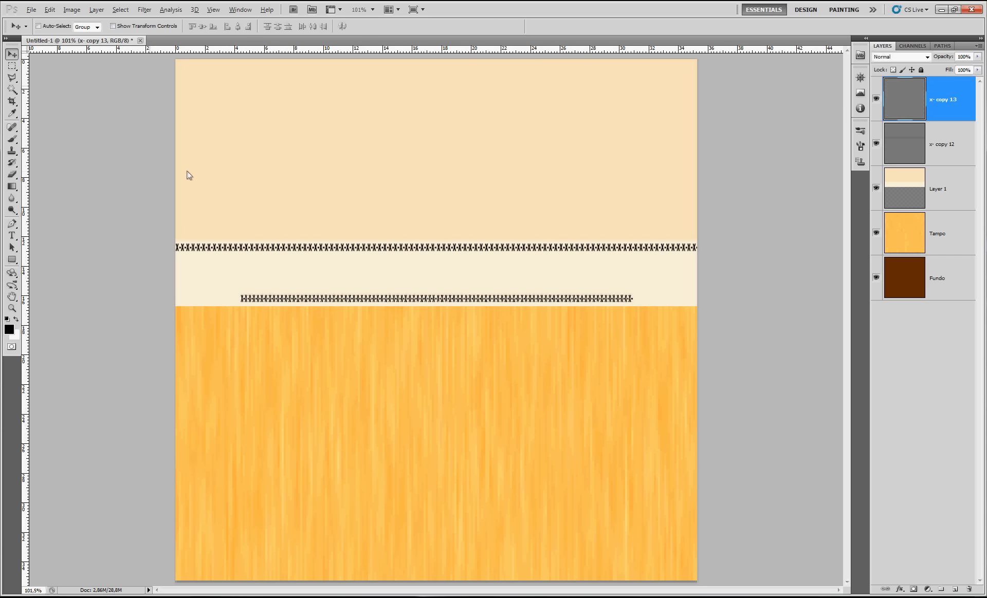
Move the lower "x-" row to the canvas's left edge, duplicate it to cover the remaining width, and merge the pieces
left_click_drag(317, 300, 254, 300)
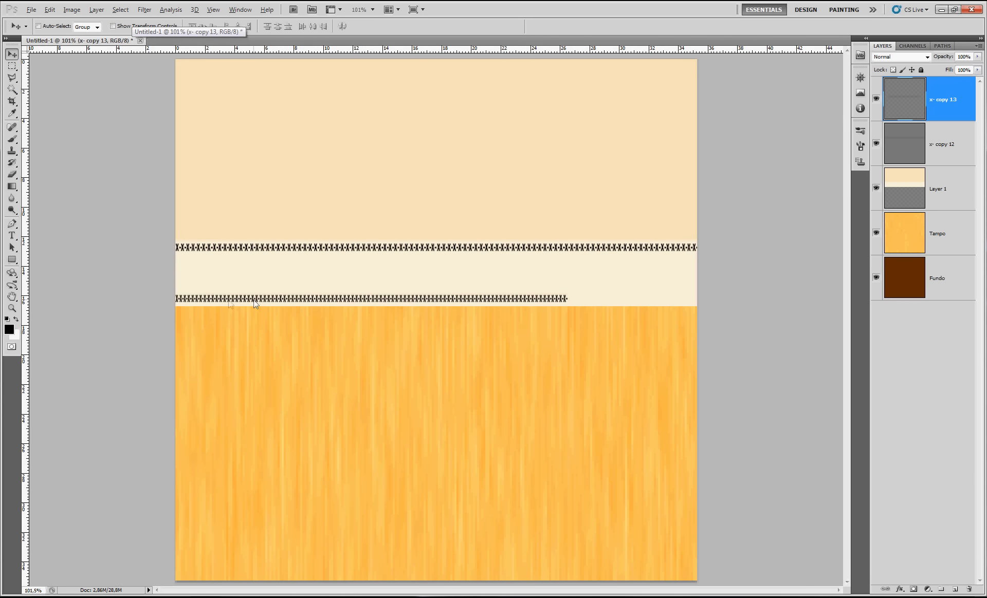
left_click_drag(382, 304, 611, 300)
key("ctrl+e")
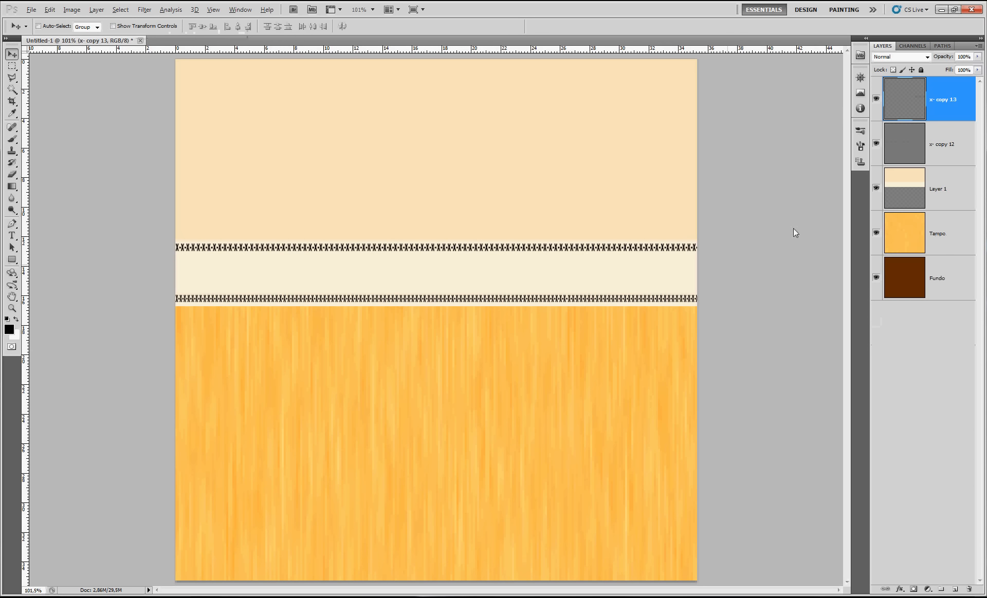
left_click(876, 98)
left_click(876, 99)
key("ctrl+t")
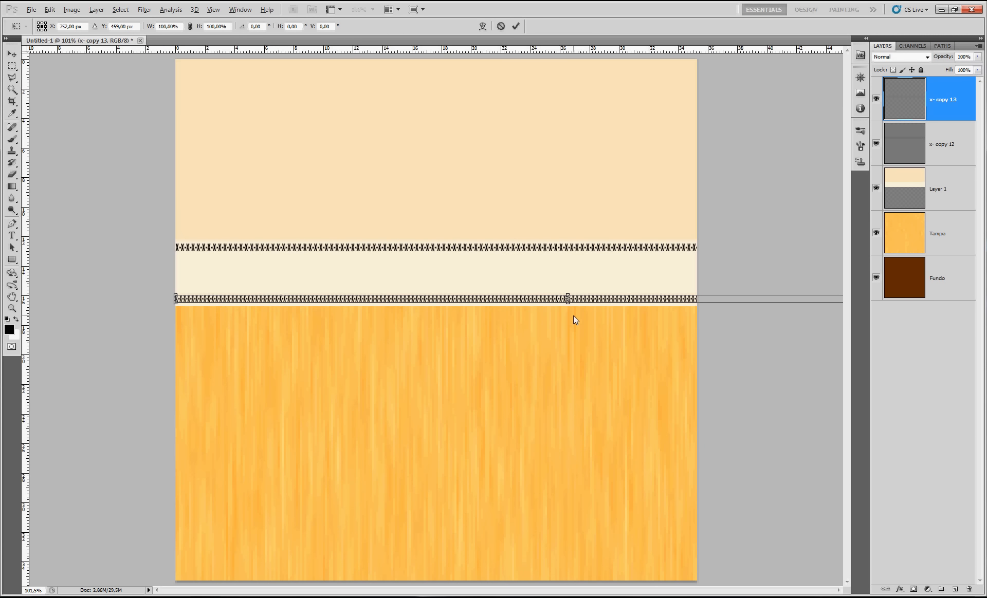
key("ctrl+1")
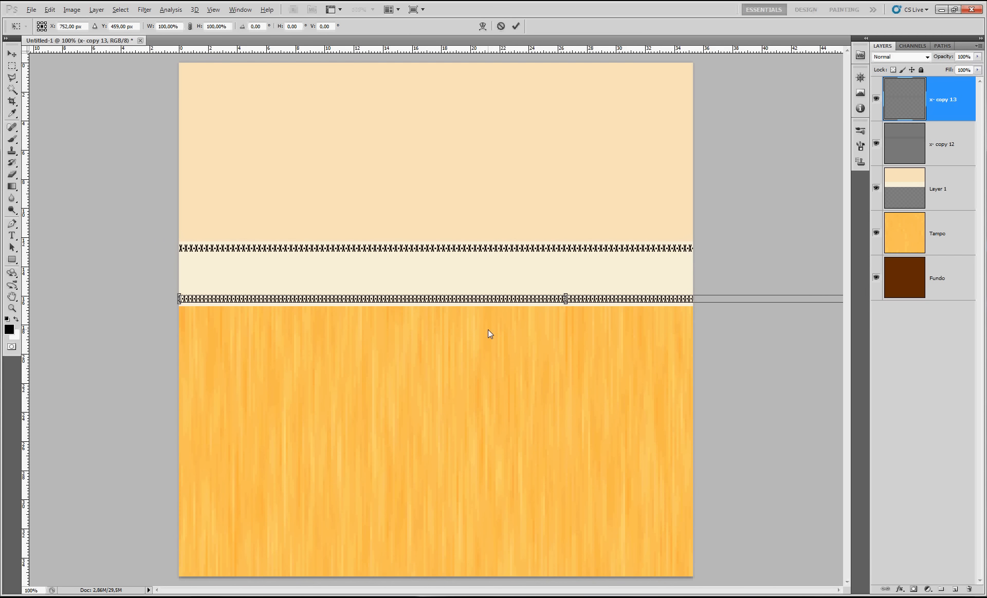
key("Return")
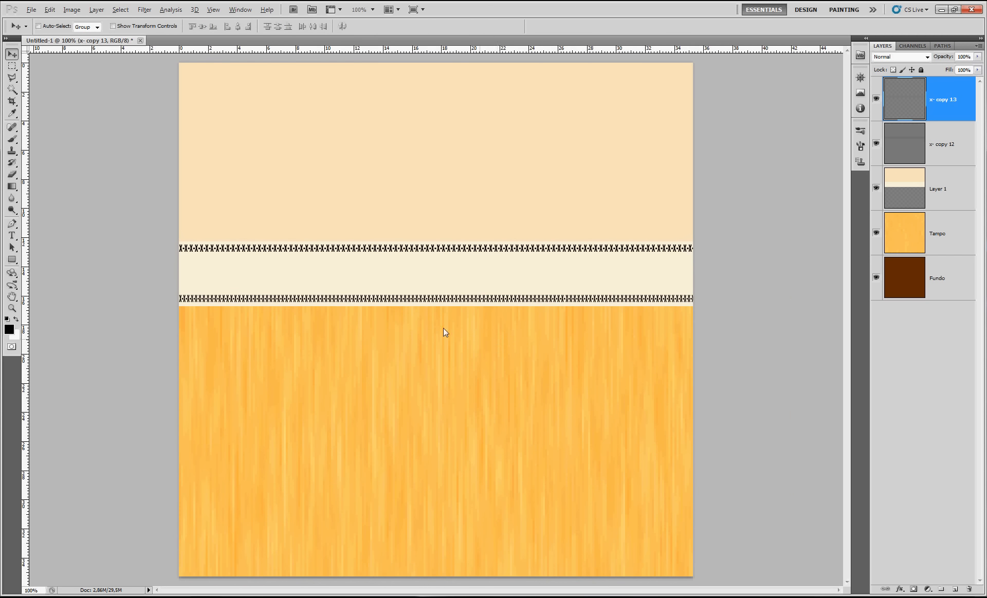
Select a full-width rectangular band between the two "x-" rows and make Layer 1 the active layer
left_click(13, 66)
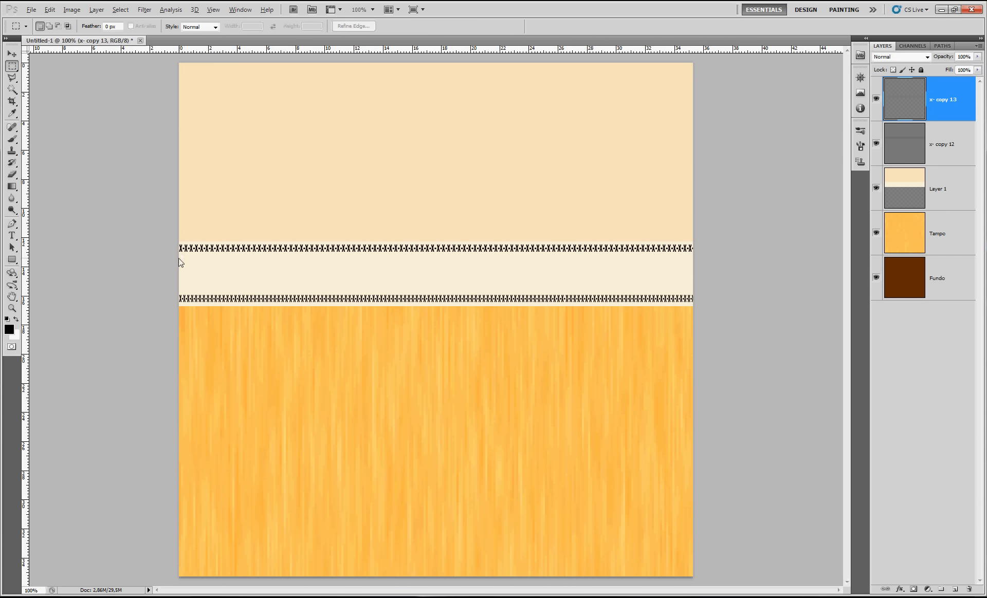
left_click_drag(177, 257, 721, 291)
key("ctrl+u")
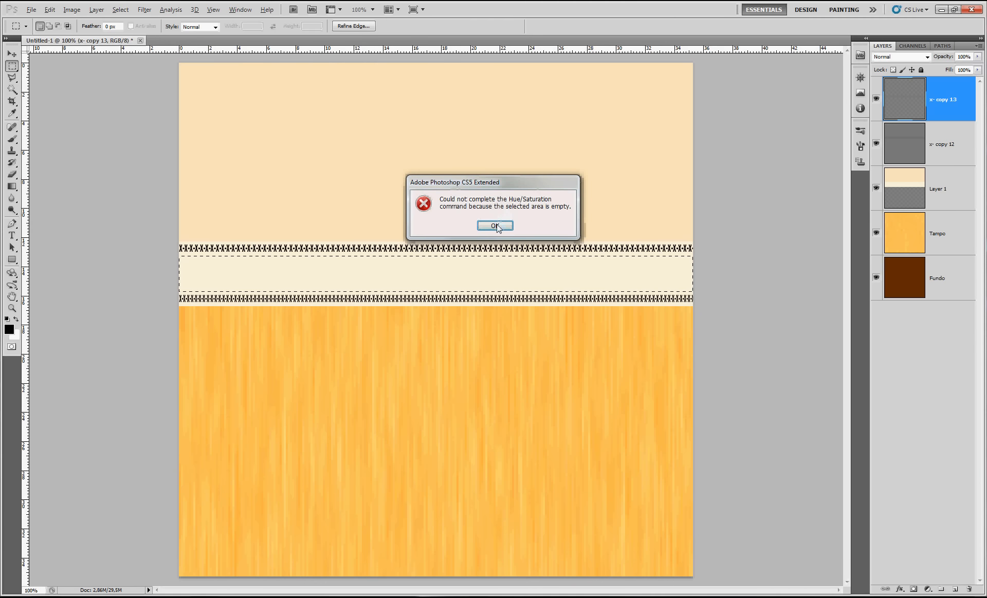
left_click(496, 226)
left_click(908, 180)
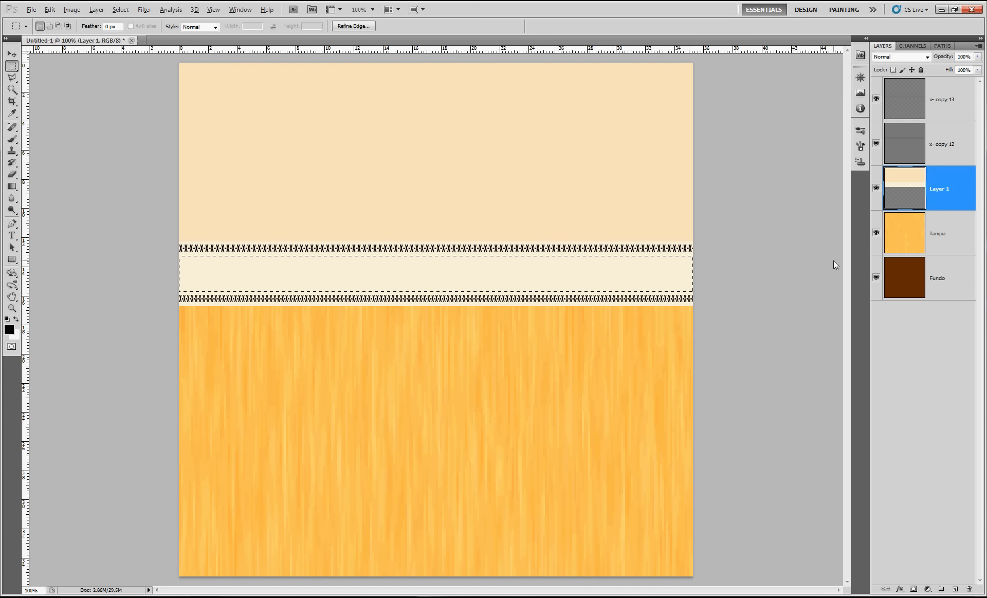
Adjust the selected band on Layer 1 with Hue/Saturation, setting Hue to 20 and Lightness to -20
key("ctrl+u")
left_click_drag(751, 178, 762, 178)
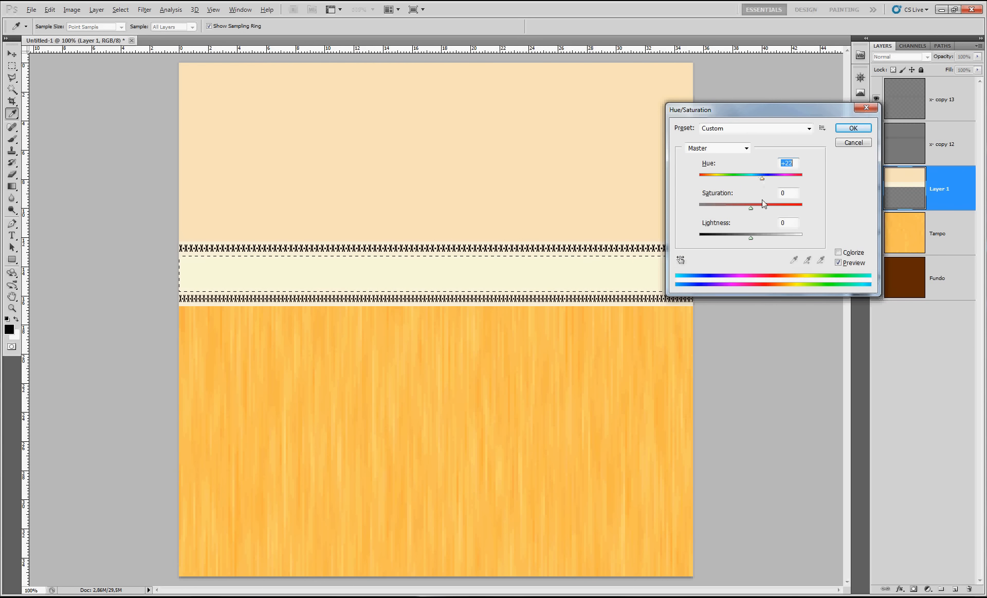
left_click_drag(750, 238, 743, 239)
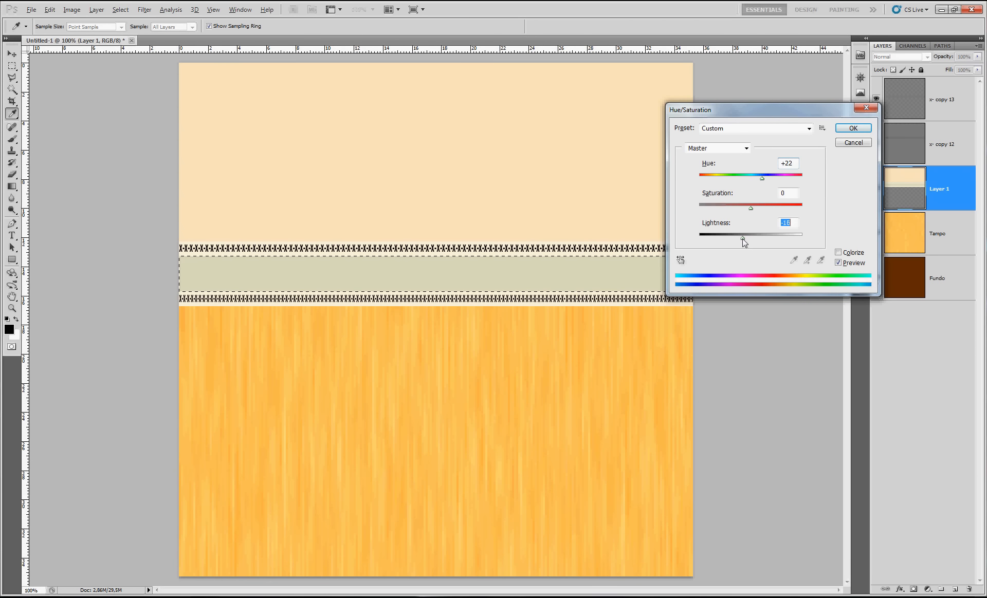
left_click(794, 164)
type("20")
left_click(795, 222)
type("20")
left_click(715, 223)
type("-20")
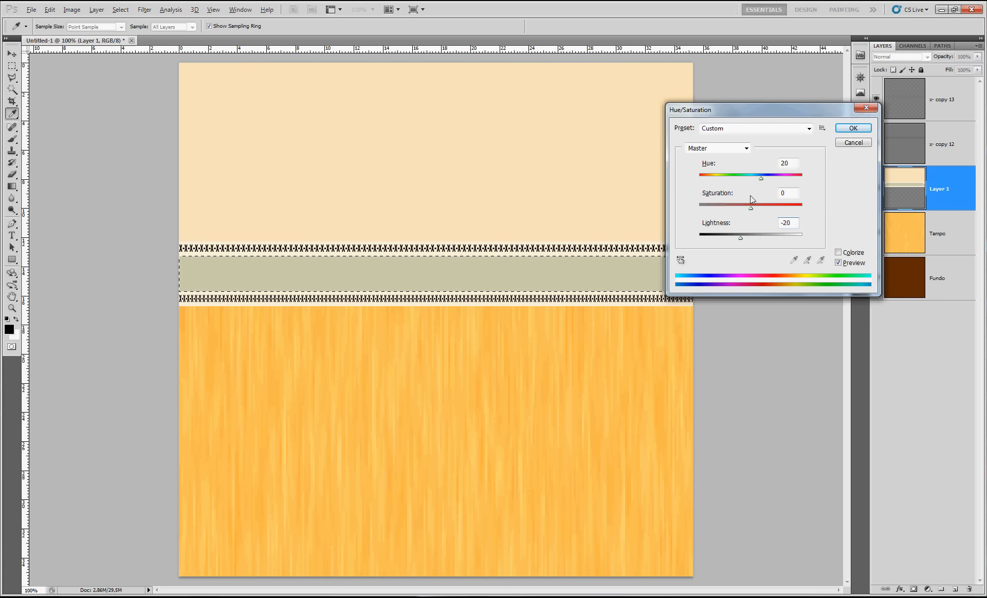
Set the band's Saturation to 20, apply the Hue/Saturation adjustment, and deselect
left_click_drag(753, 208, 760, 208)
type("20")
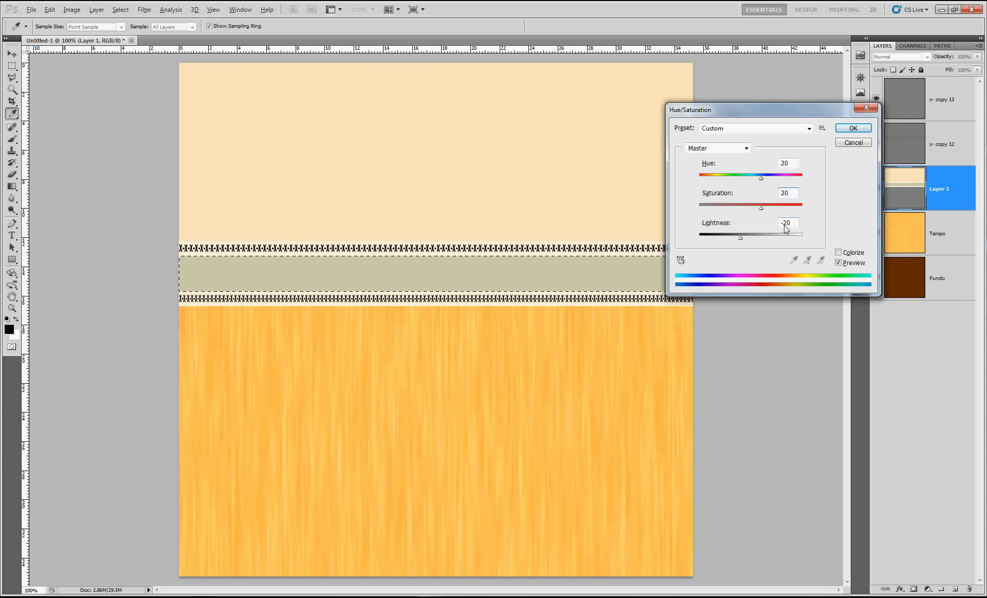
left_click(855, 128)
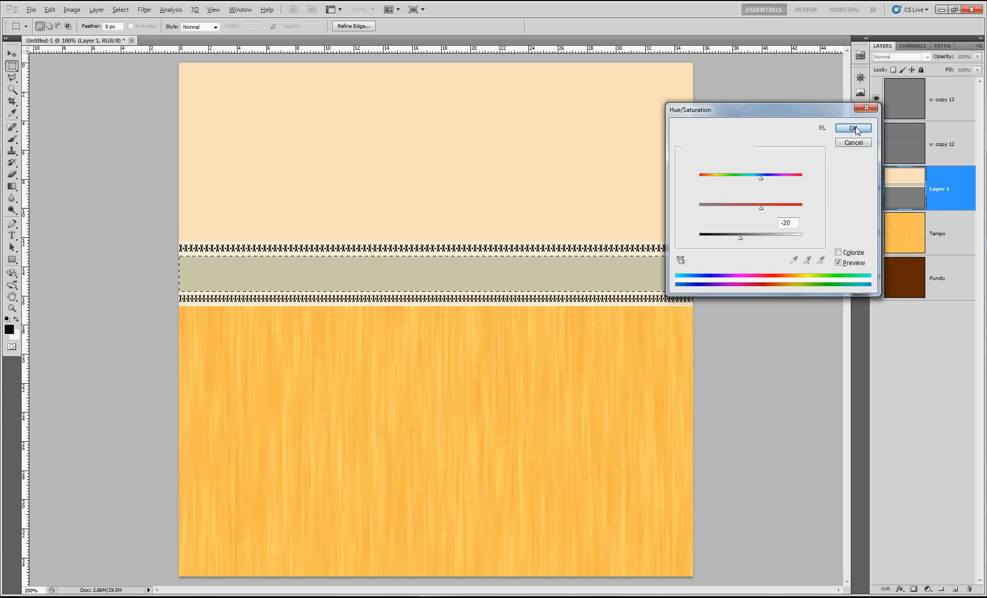
key("ctrl+d")
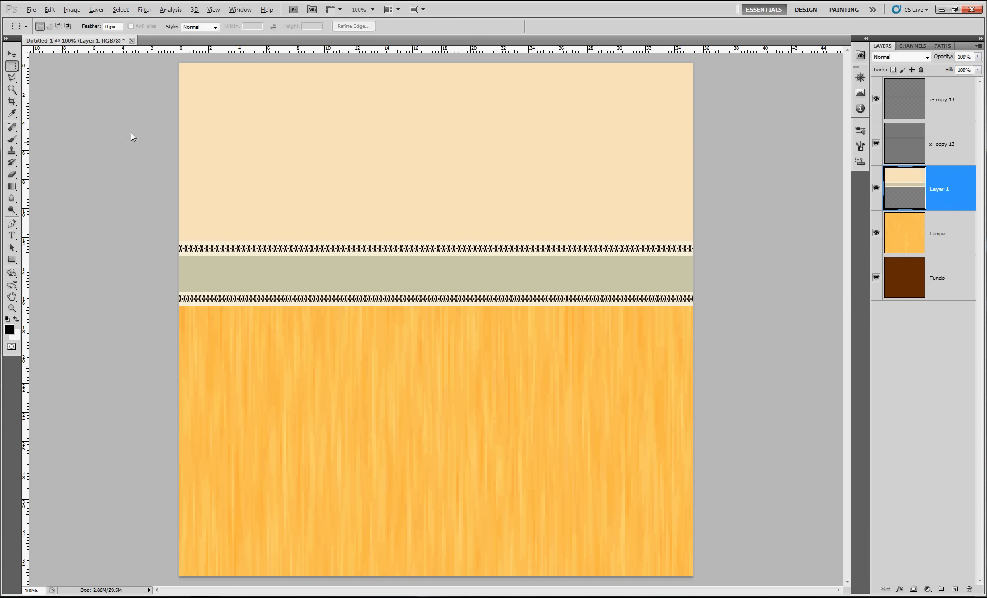
Add the text "0" on the cream area above the strip and commit it
key("t")
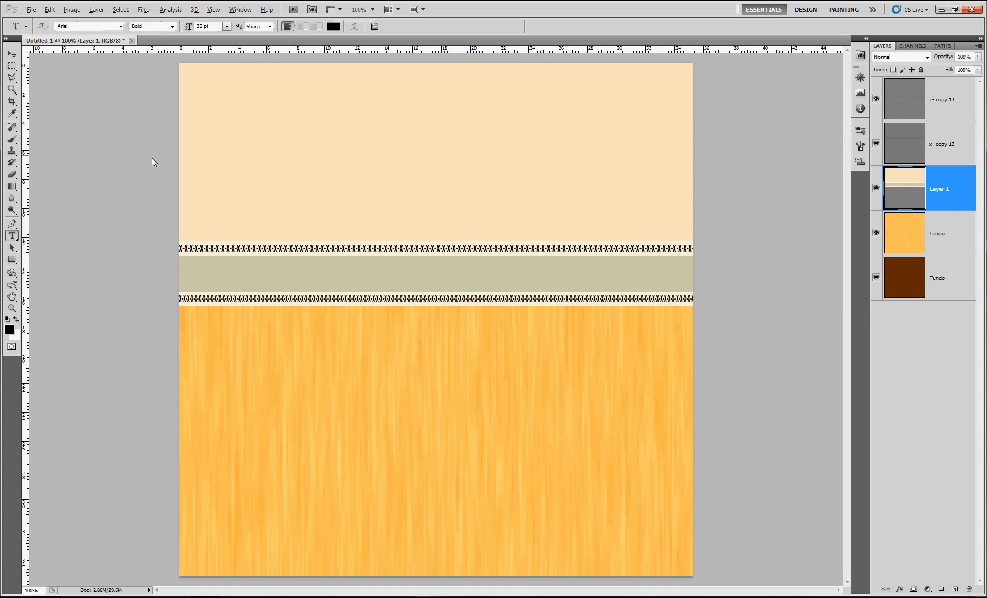
left_click(228, 157)
type("0")
key("ctrl+Return")
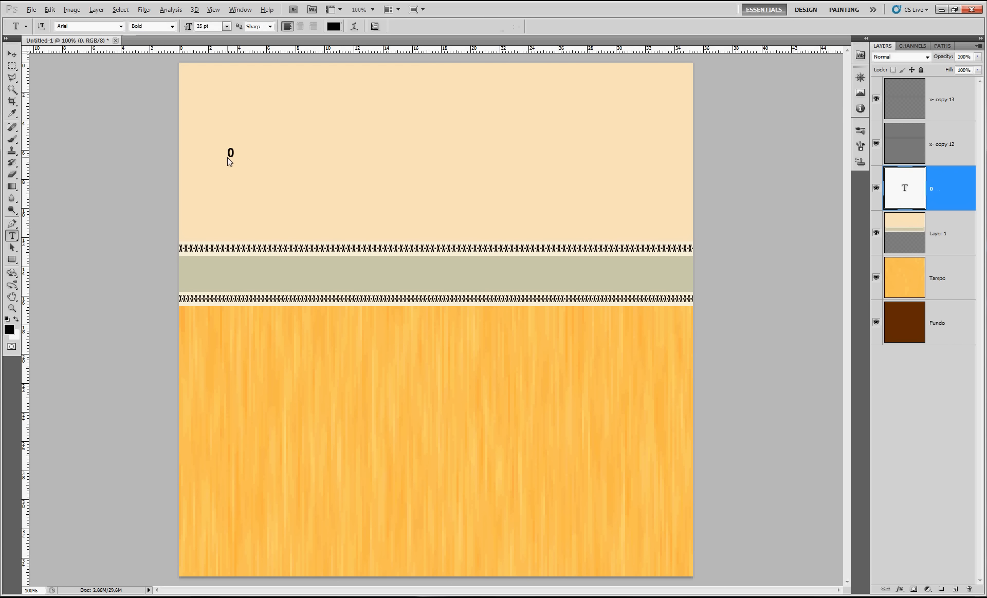
Move the "0" text to the beginning of the gray-green band and scale it proportionally to about 208%
key("v")
left_click_drag(228, 157, 194, 267)
key("ctrl+t")
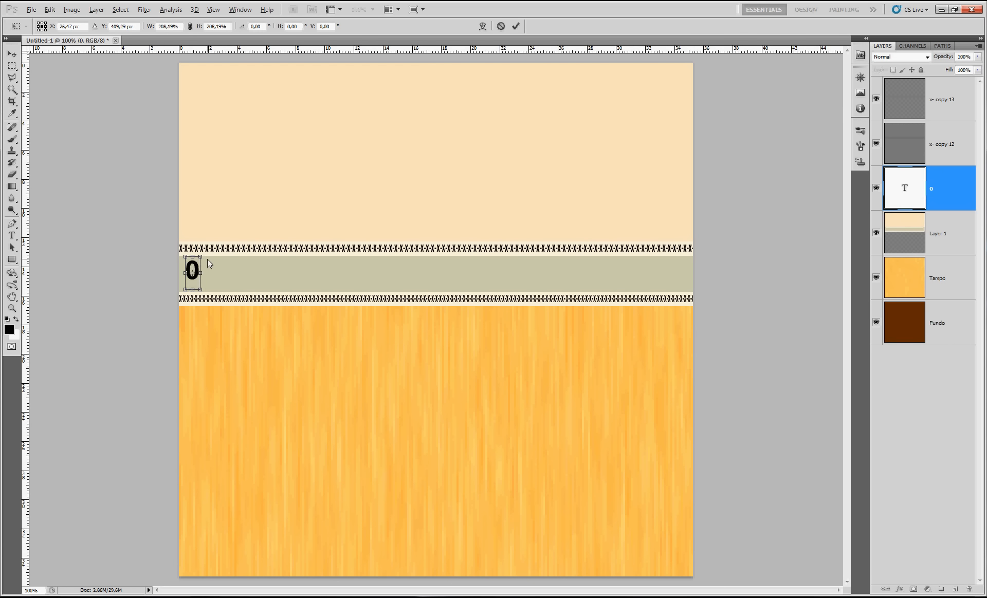
key("Return")
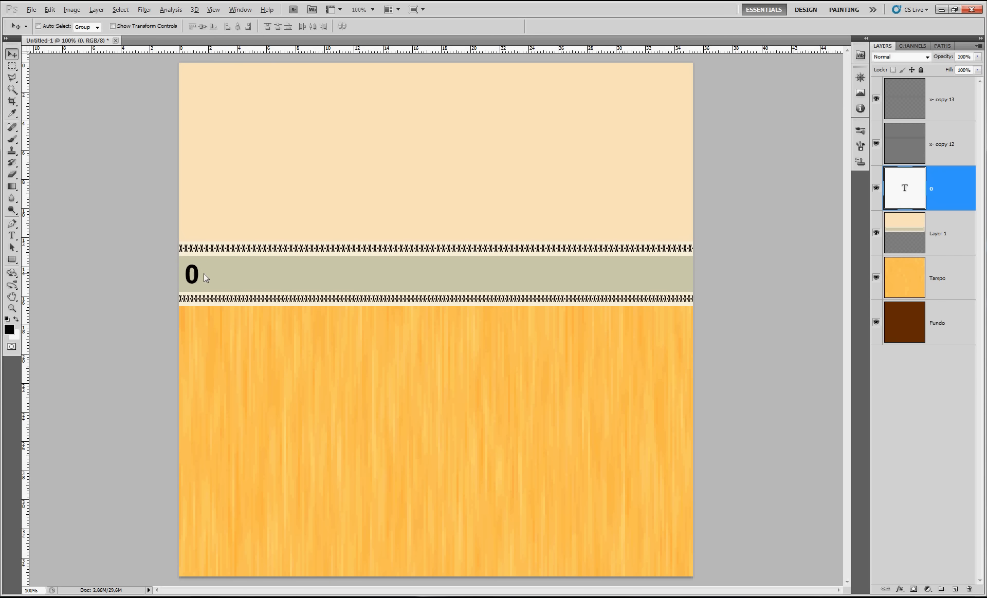
Duplicate the "0" side by side into a row of eight and merge the zero layers
left_click_drag(209, 274, 209, 275)
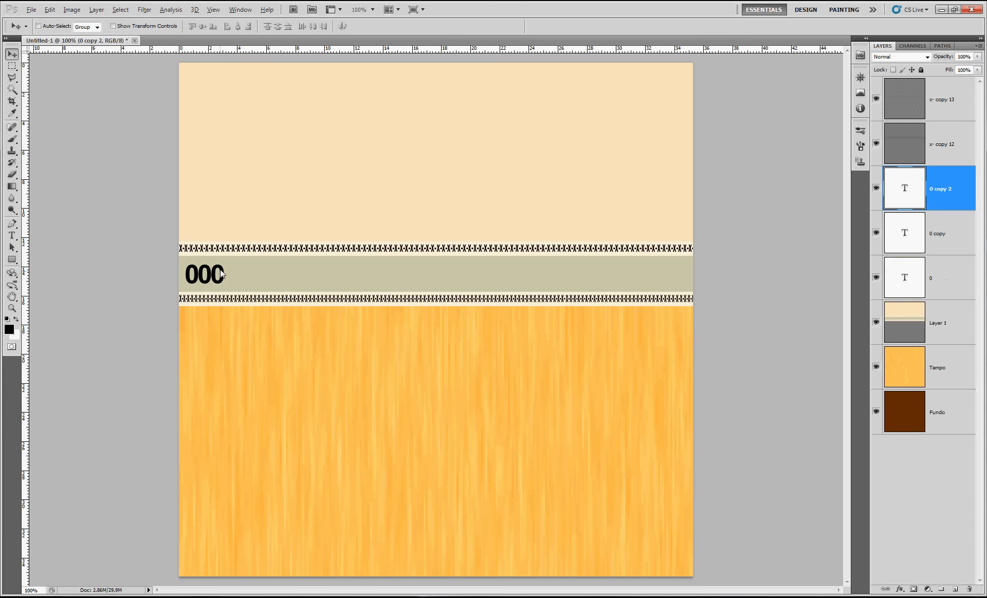
left_click_drag(233, 273, 283, 273)
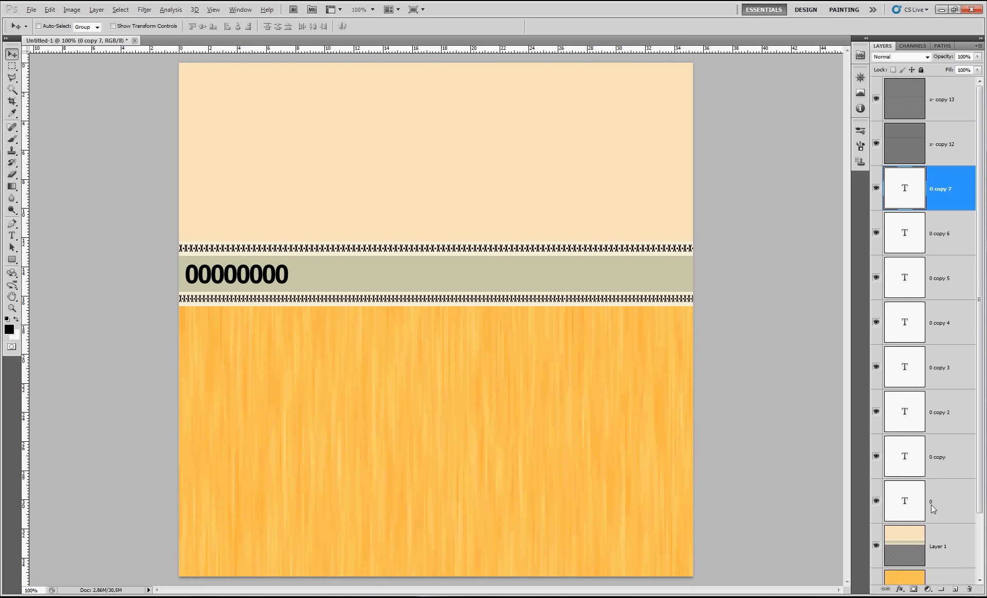
left_click(939, 492, "shift")
key("ctrl+e")
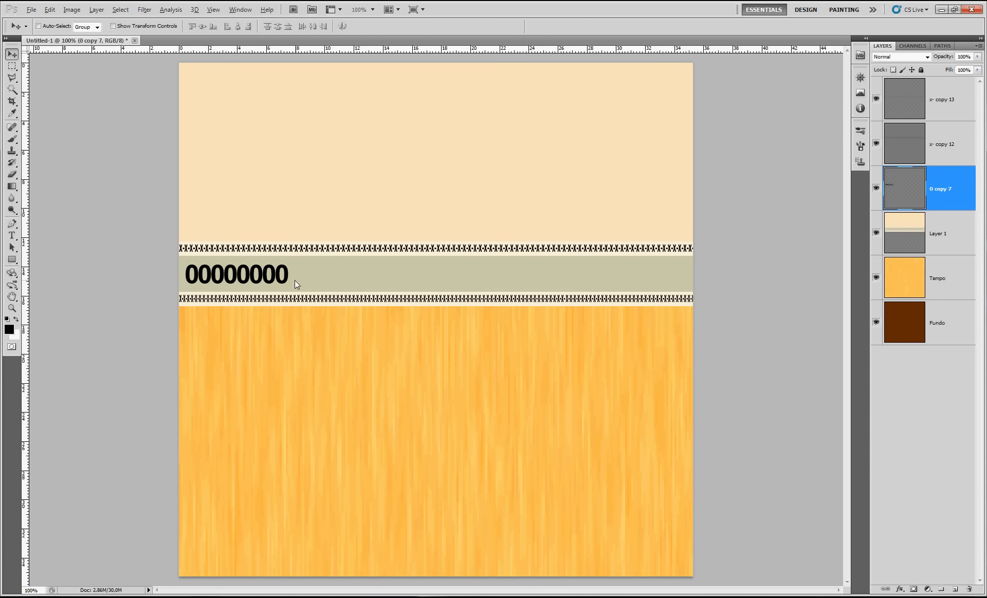
Duplicate the row of zeros across the whole band, merge the copies, and fit the merged row to the canvas width
left_click_drag(277, 279, 604, 276)
left_click(945, 371, "shift")
key("ctrl+e")
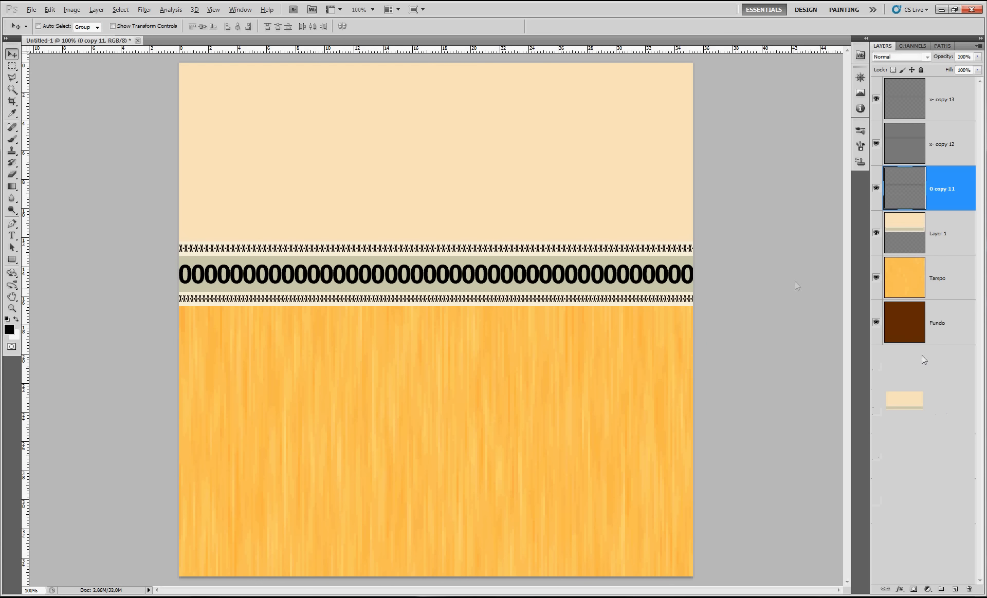
key("ctrl+t")
left_click_drag(693, 275, 693, 276)
key("Return")
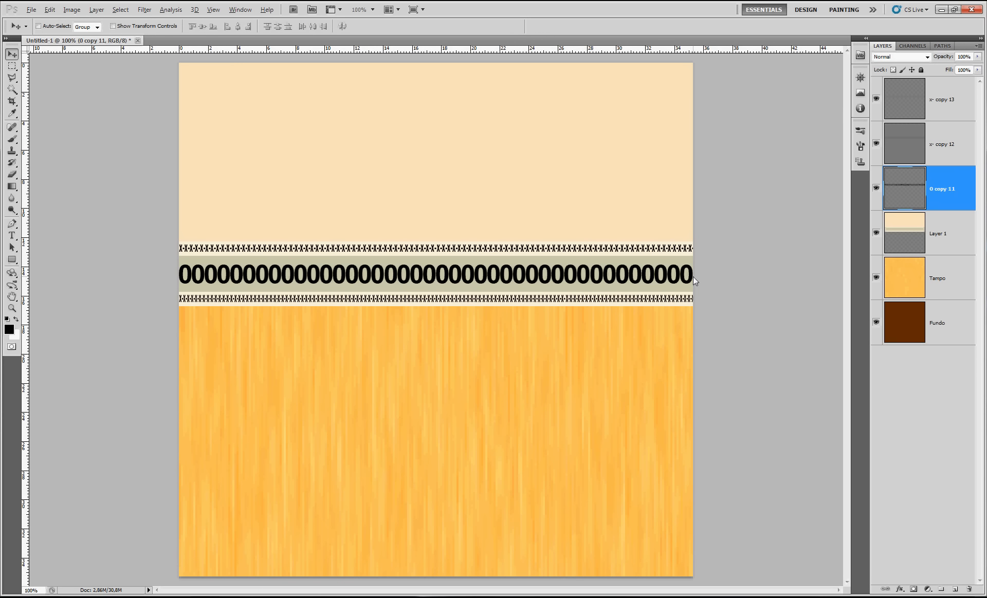
Scale the row of zeros to 50% width and place it and a duplicate end to end across the band
key("ctrl+t")
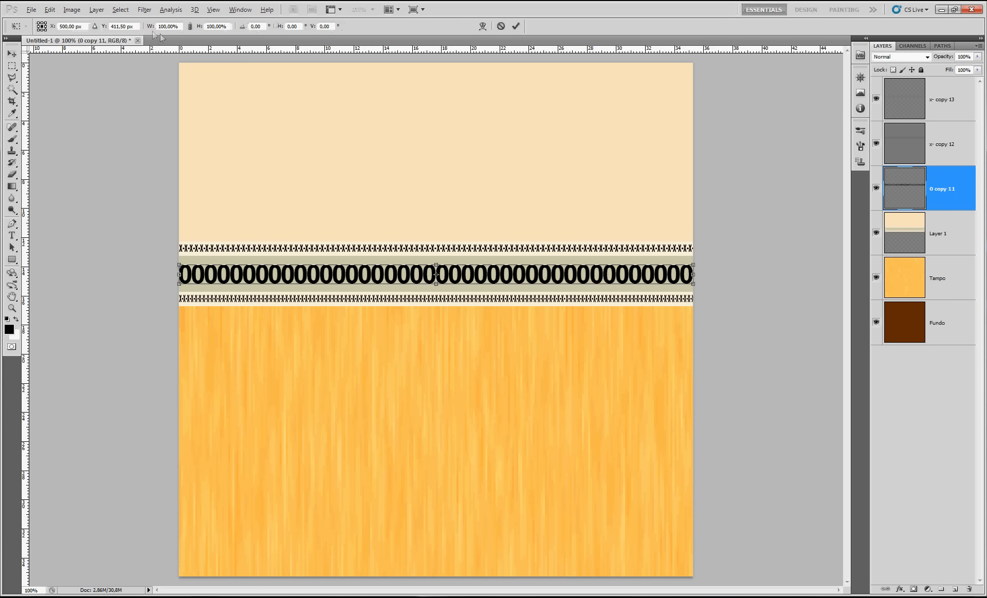
type("50")
key("Return")
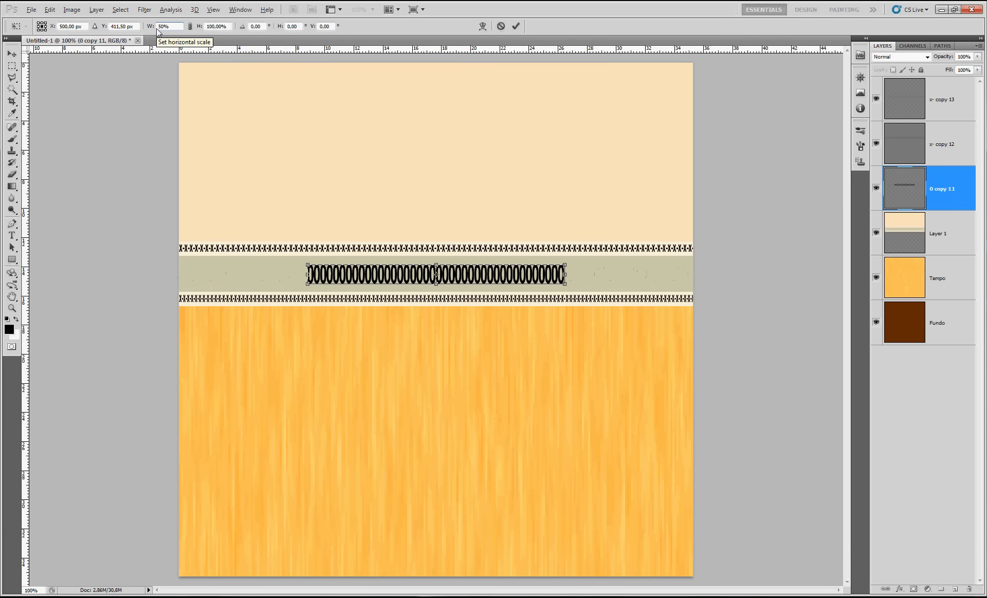
key("Return")
left_click_drag(356, 279, 472, 276)
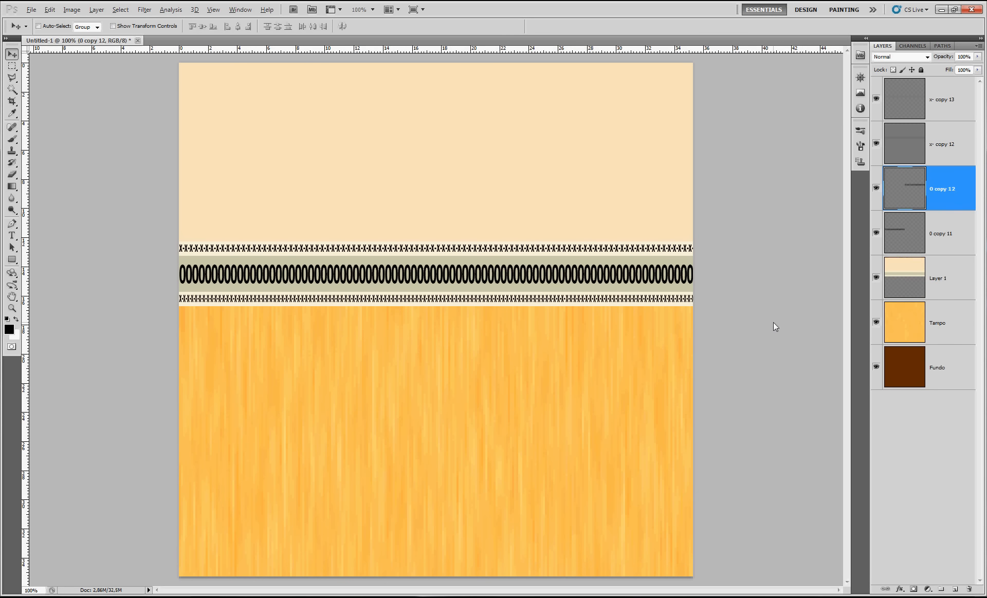
Stretch the merged row of zeros vertically to nearly fill the band and set its layer opacity to 50%
key("ctrl+t")
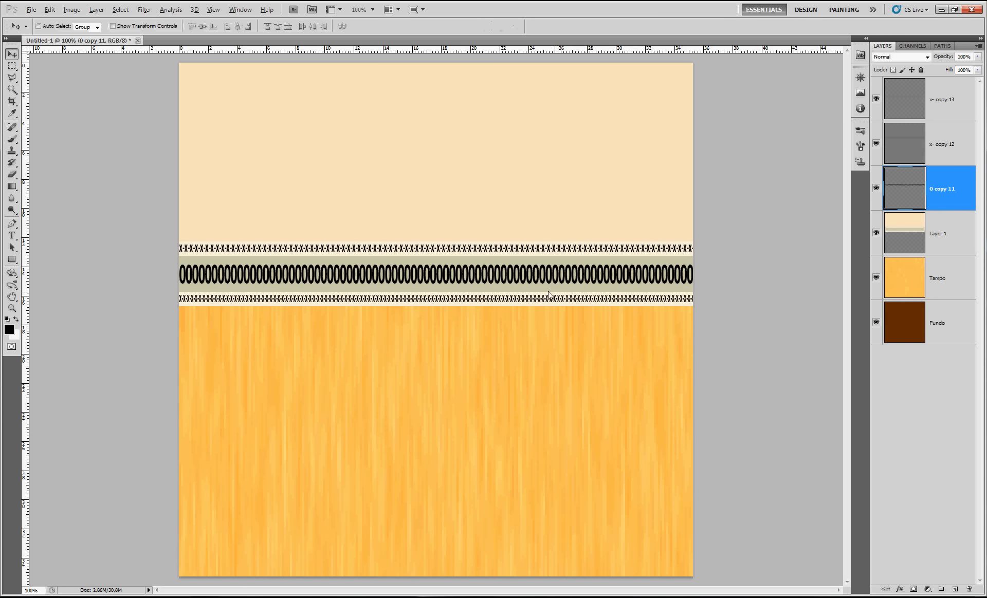
left_click_drag(437, 266, 440, 259)
key("Return")
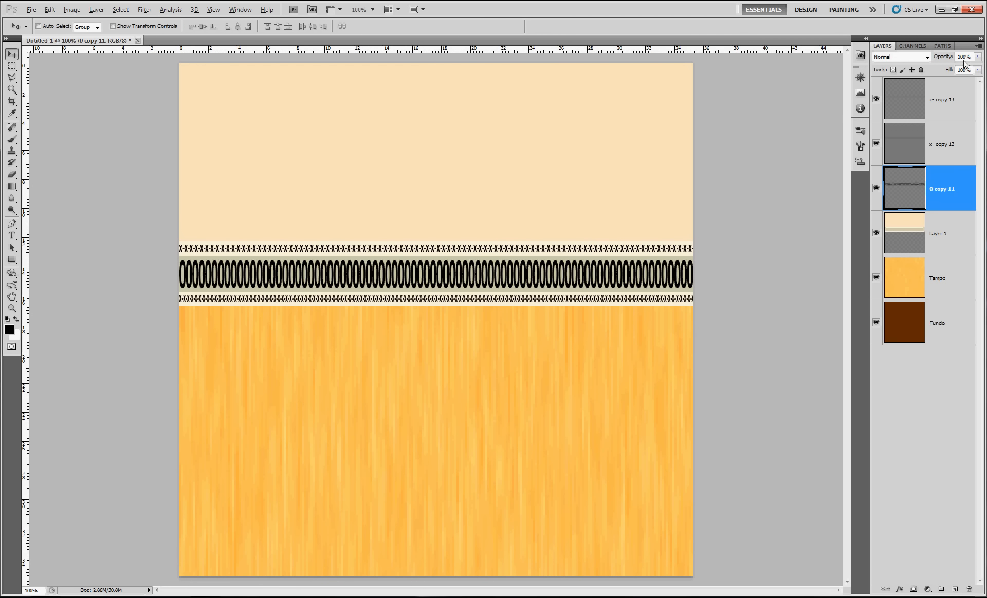
type("50")
key("Return")
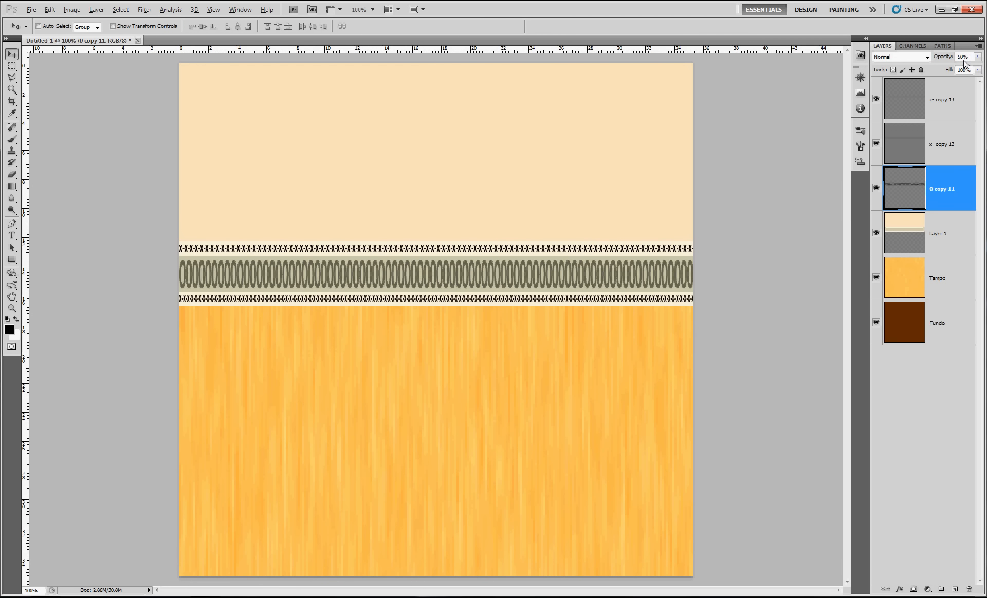
Merge the two "x-" rows, the zeros and Layer 1 into one layer and rename it "Borda"
left_click(957, 105)
left_click(955, 234, "shift")
key("ctrl+e")
double_click(940, 100)
type("Bord")
key("Return")
Crop the document to its full canvas bounds to discard the pixels outside the canvas
key("ctrl+minus")
left_click(12, 101)
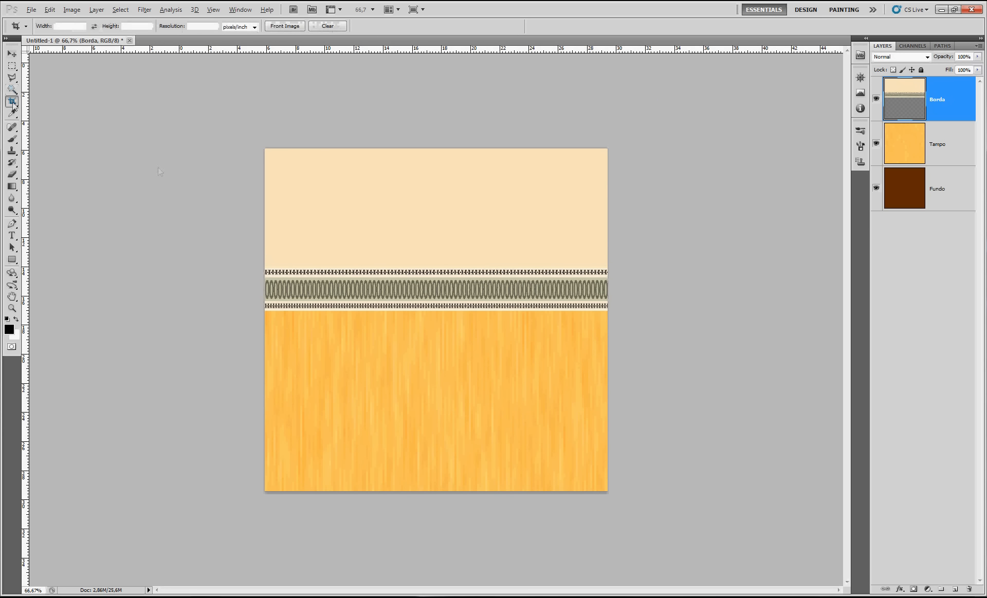
left_click_drag(258, 144, 673, 553)
key("Return")
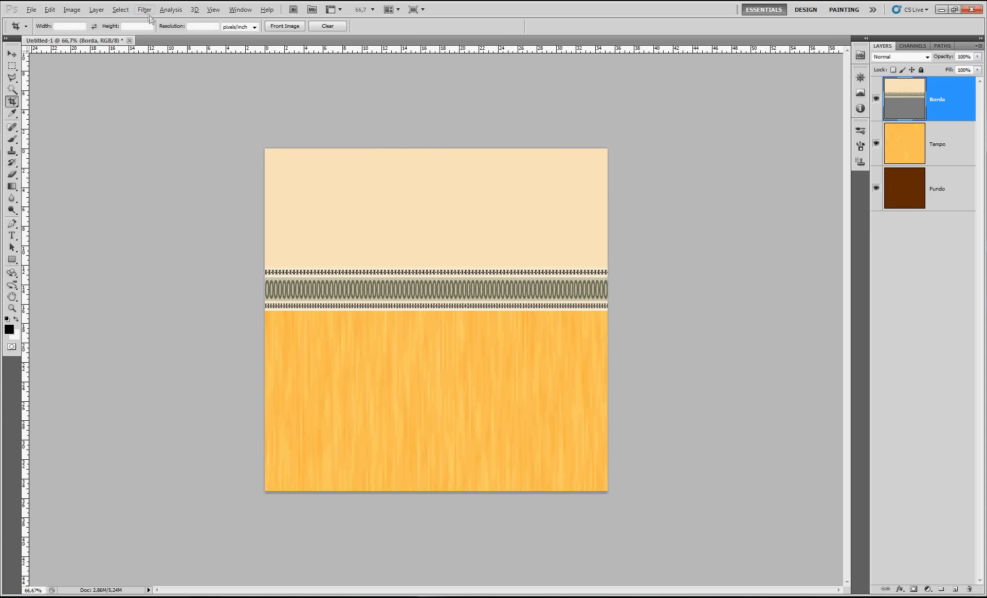
Apply the Polar Coordinates distortion filter to the Borda layer to bend the strip into a ring
left_click(147, 12)
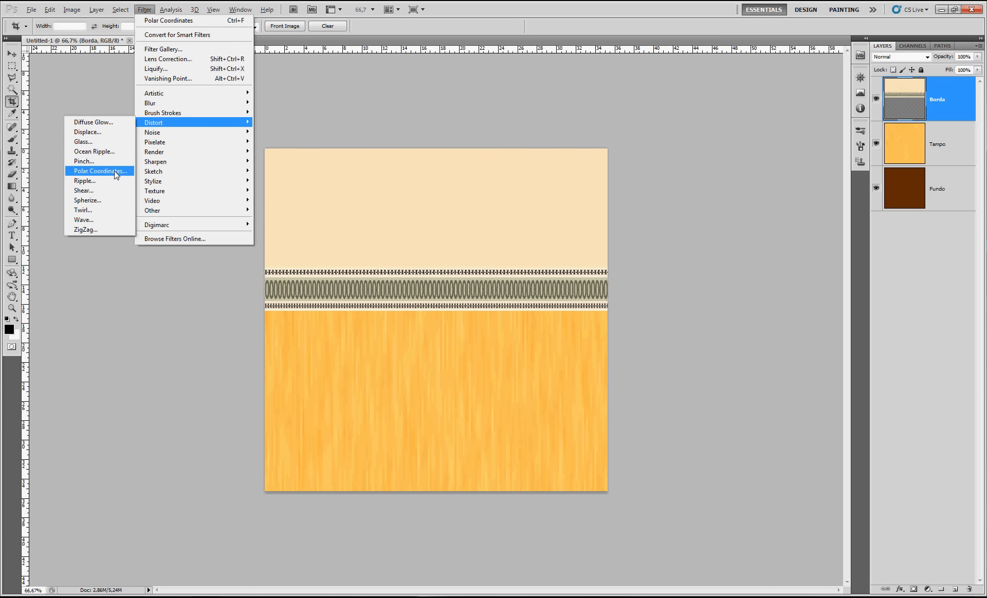
left_click(101, 171)
key("Return")
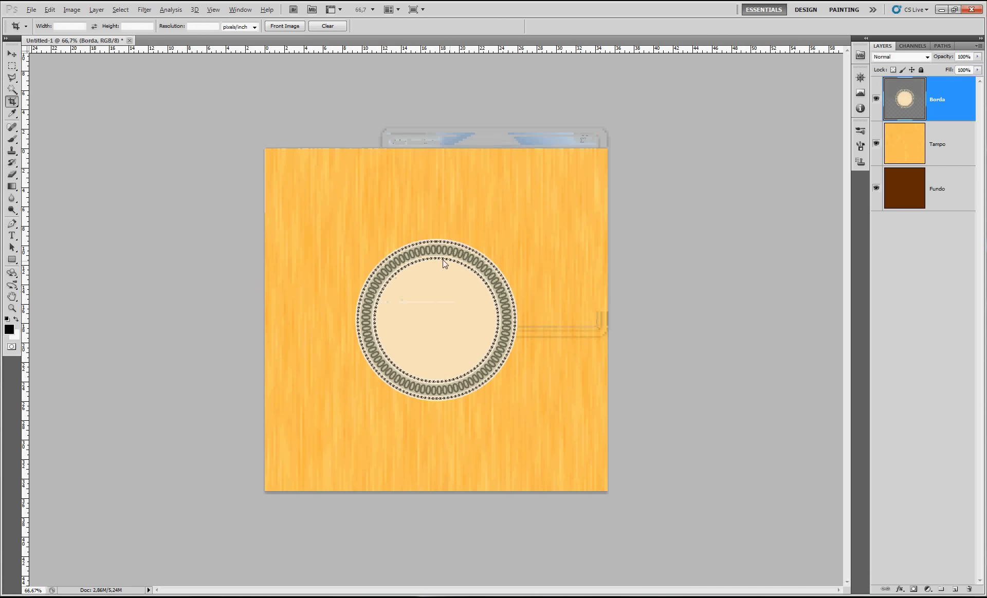
Select the cream disc inside the ring on Borda with the Magic Wand and delete it
key("ctrl+plus")
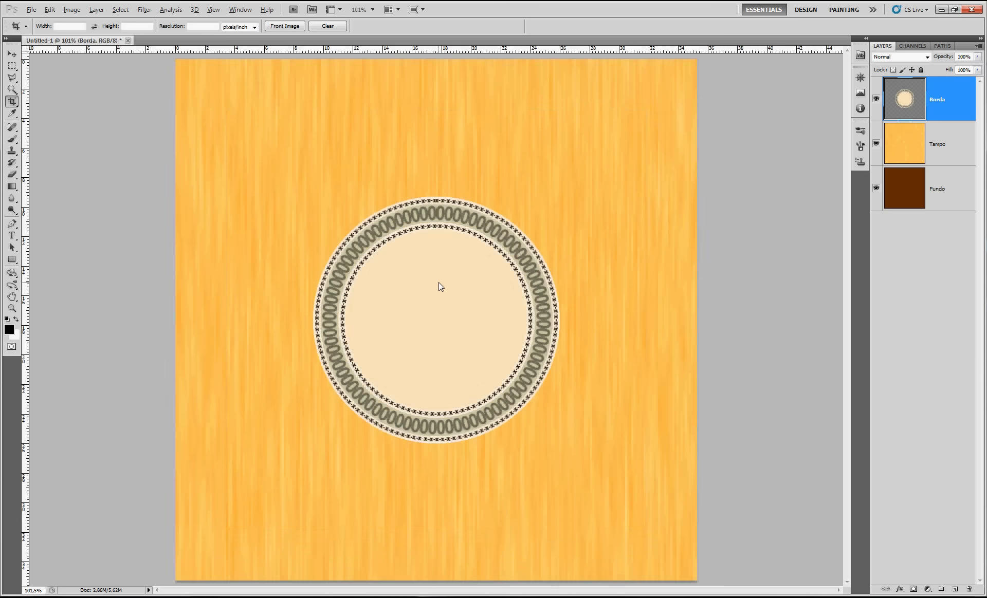
key("w")
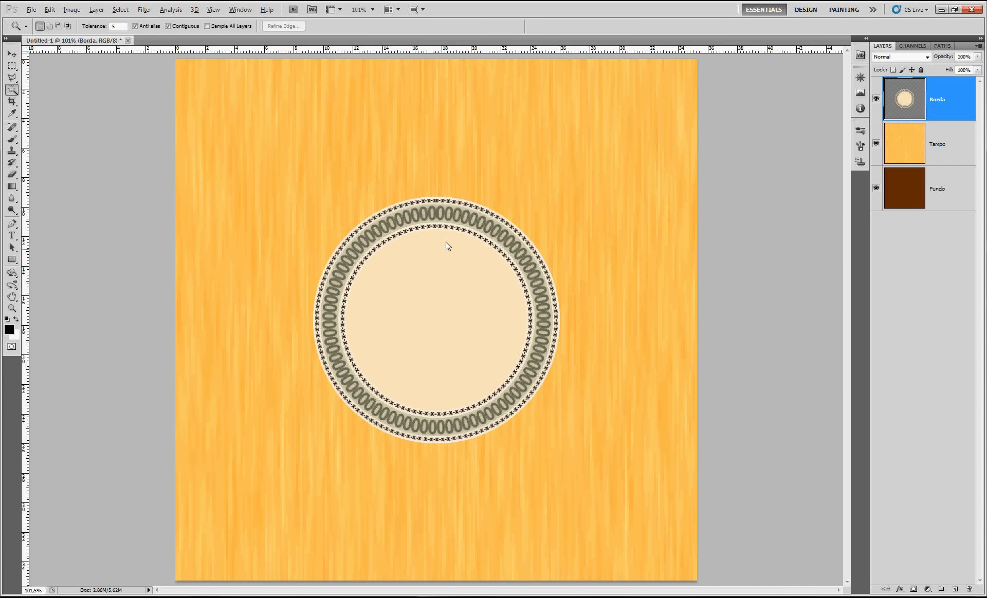
scroll(446, 242, "up", 6)
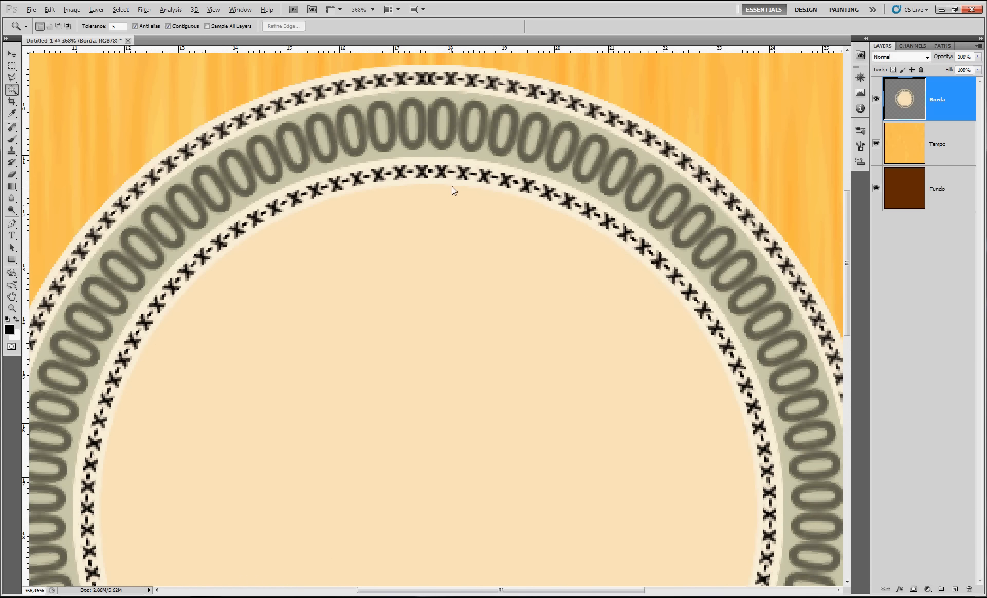
left_click(445, 328)
scroll(507, 242, "down", 6)
key("Delete")
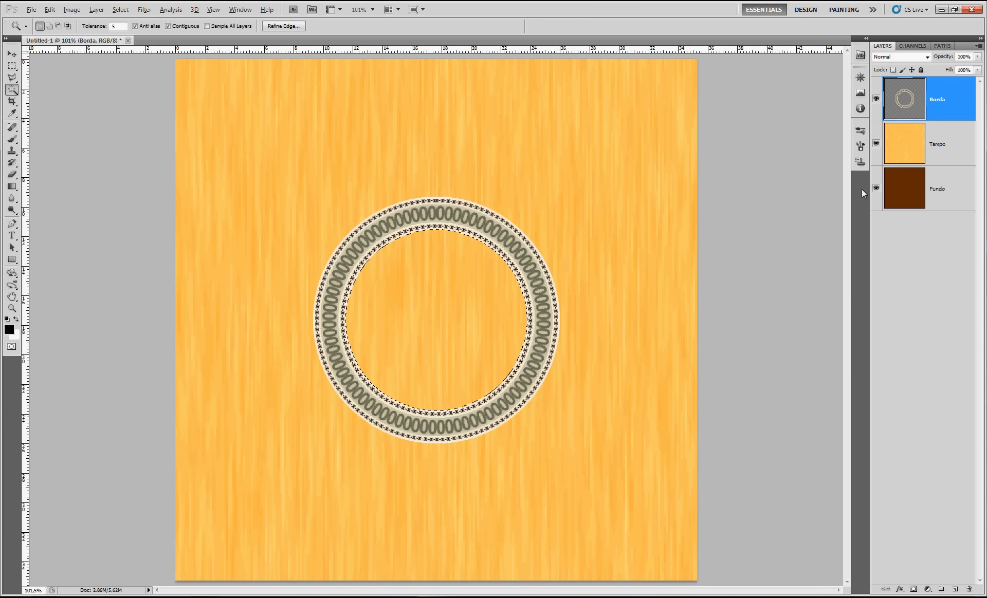
Shrink the circular selection slightly about its center and delete that area from the Tampo layer
scroll(439, 298, "up", 3)
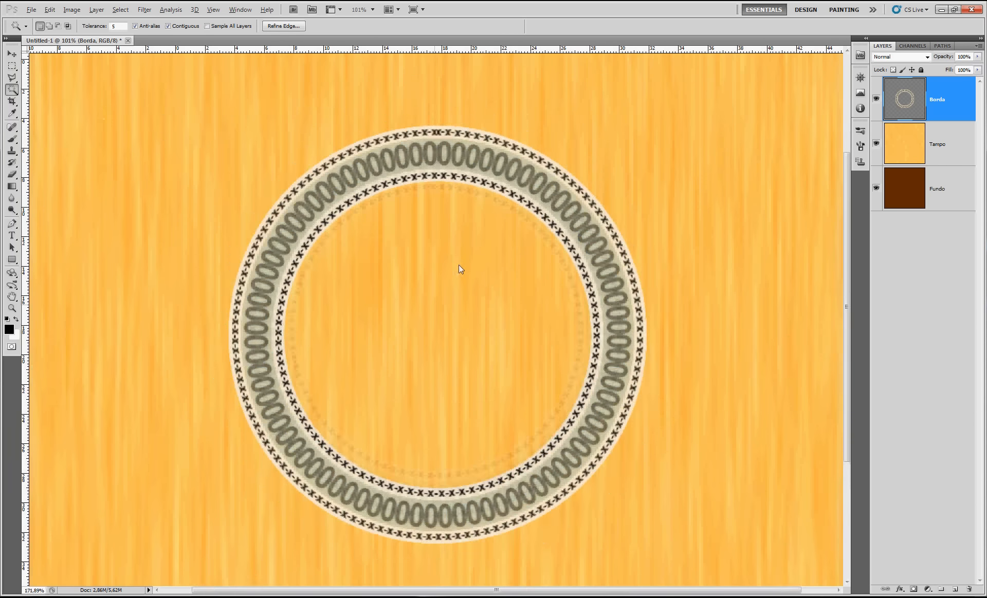
scroll(458, 265, "up", 1)
left_click(11, 66)
right_click(430, 325)
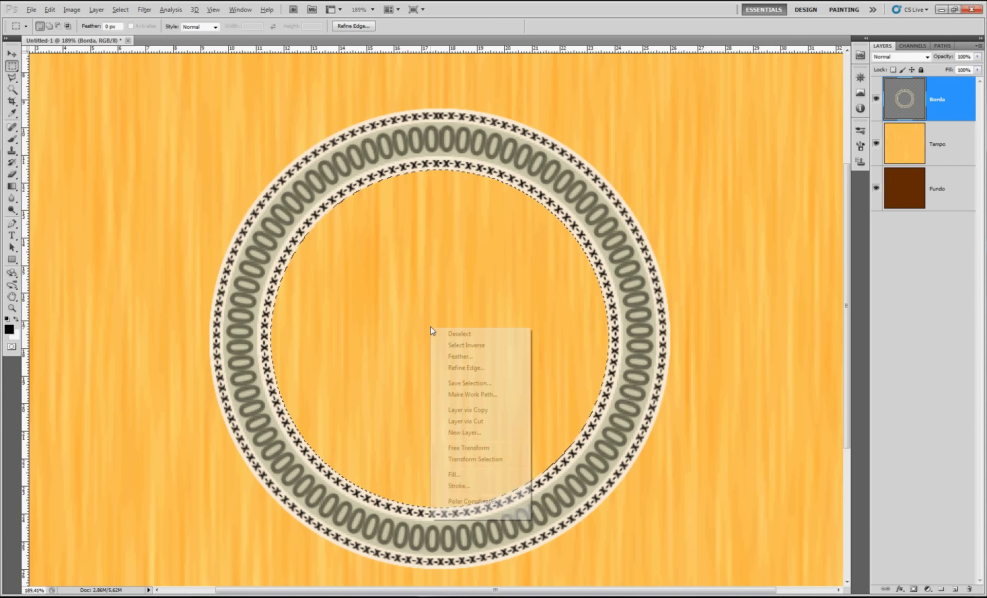
left_click(476, 460)
left_click_drag(610, 173, 602, 182)
key("Return")
left_click(915, 144)
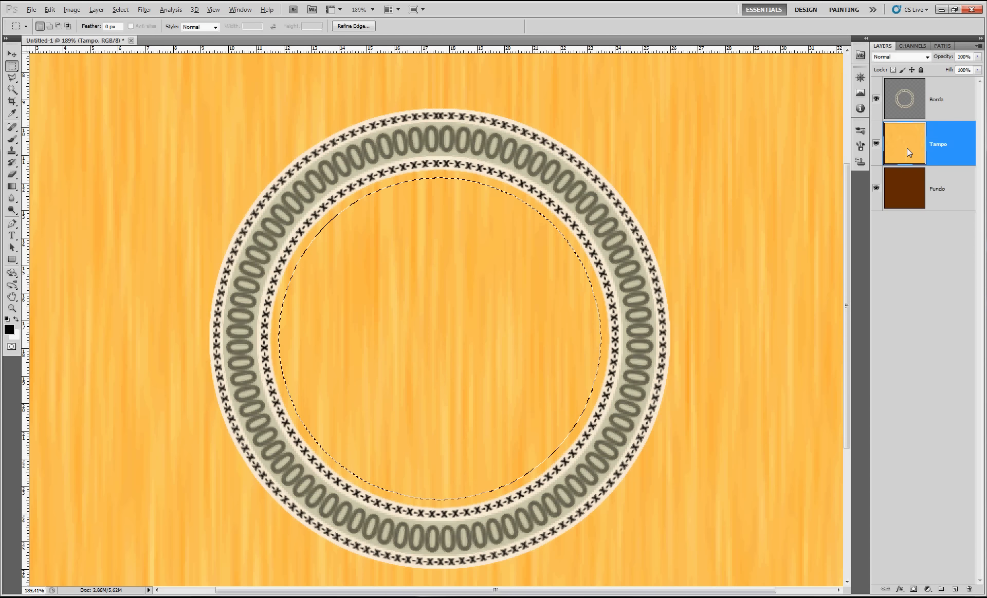
key("Delete")
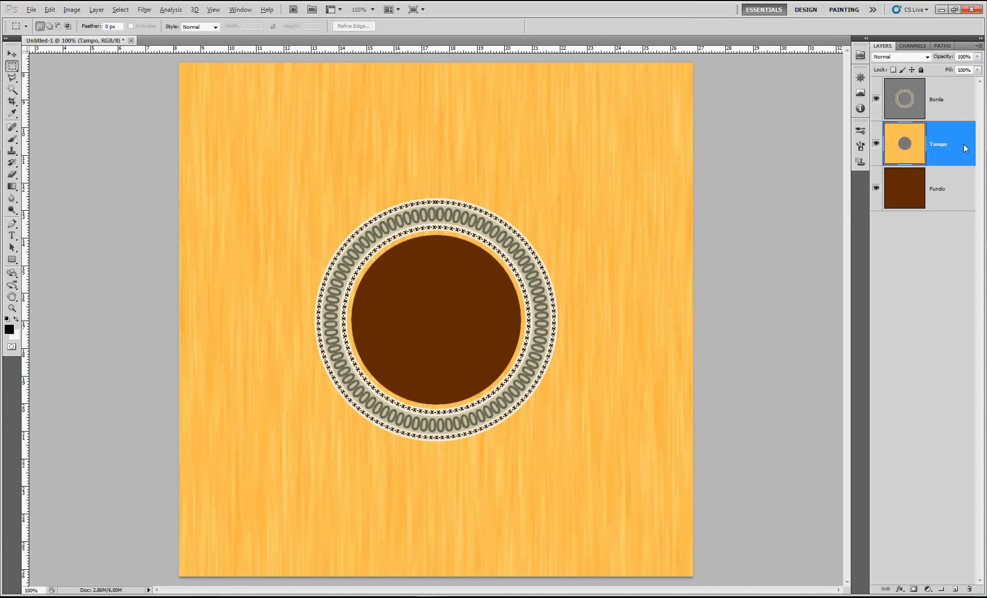
Add a drop shadow to the Tampo layer with Distance 100 px and Size 100 px
double_click(965, 148)
left_click(131, 179)
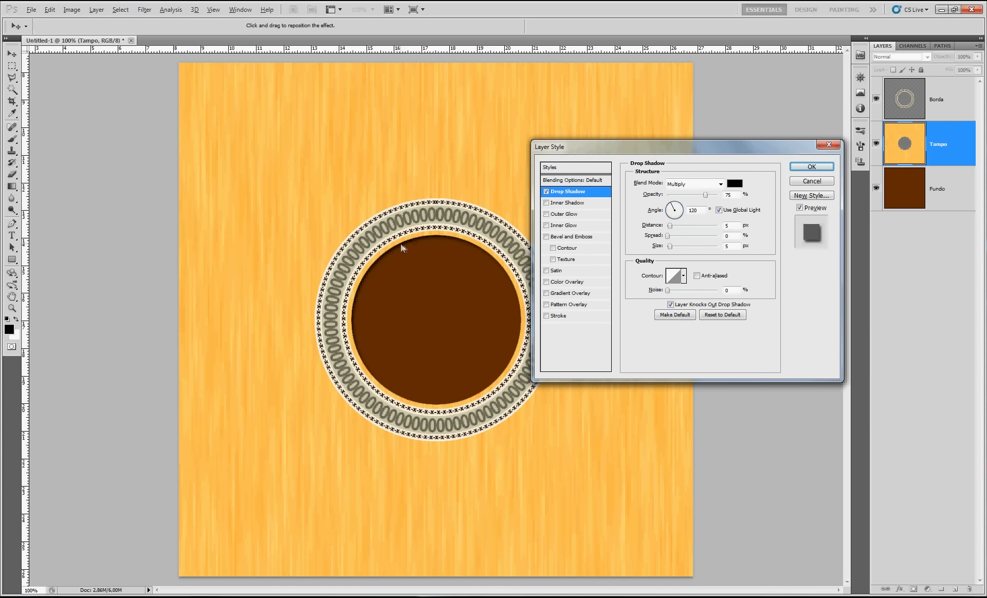
type("100")
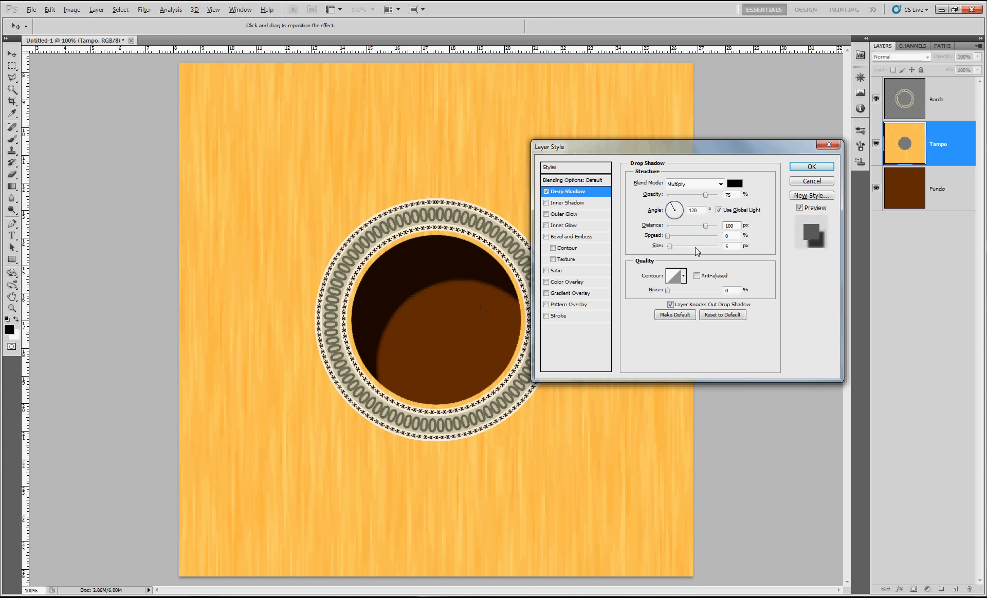
type("100")
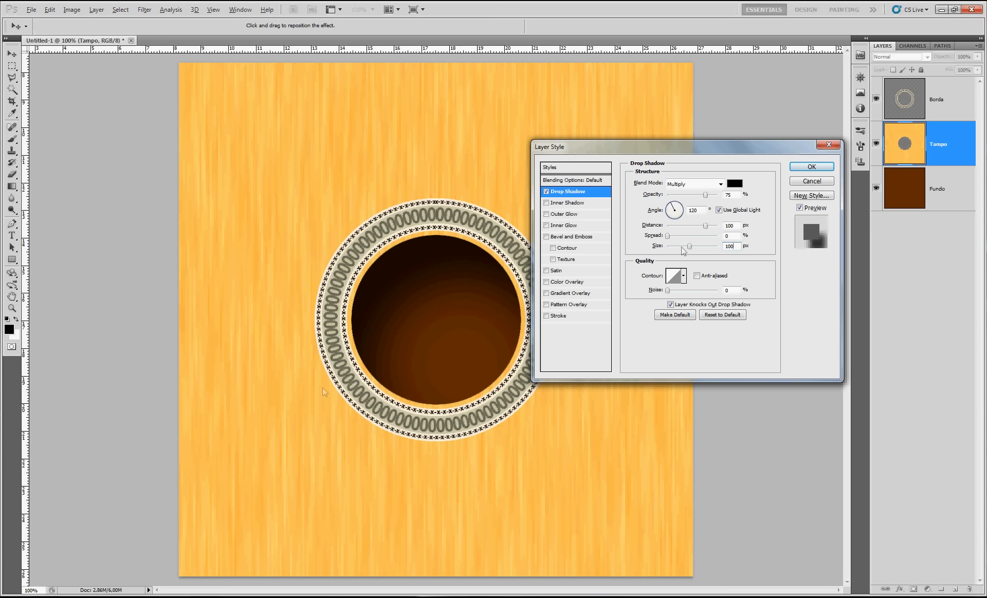
left_click(823, 166)
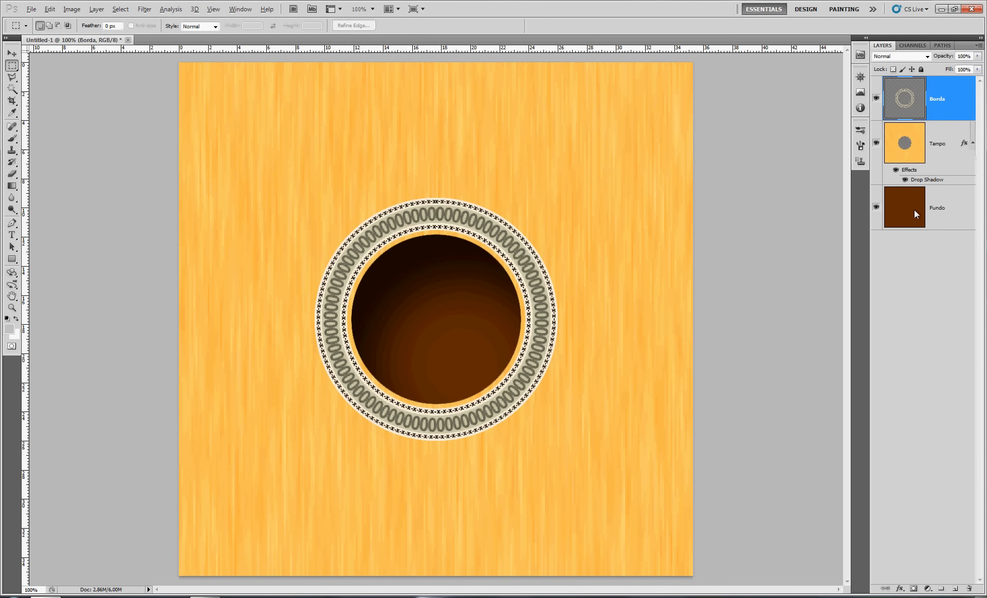
Load the Fundo layer's area as a selection and transform it to a centered strip 27% wide, ending at the canvas's middle
left_click(914, 210, "ctrl")
right_click(418, 173)
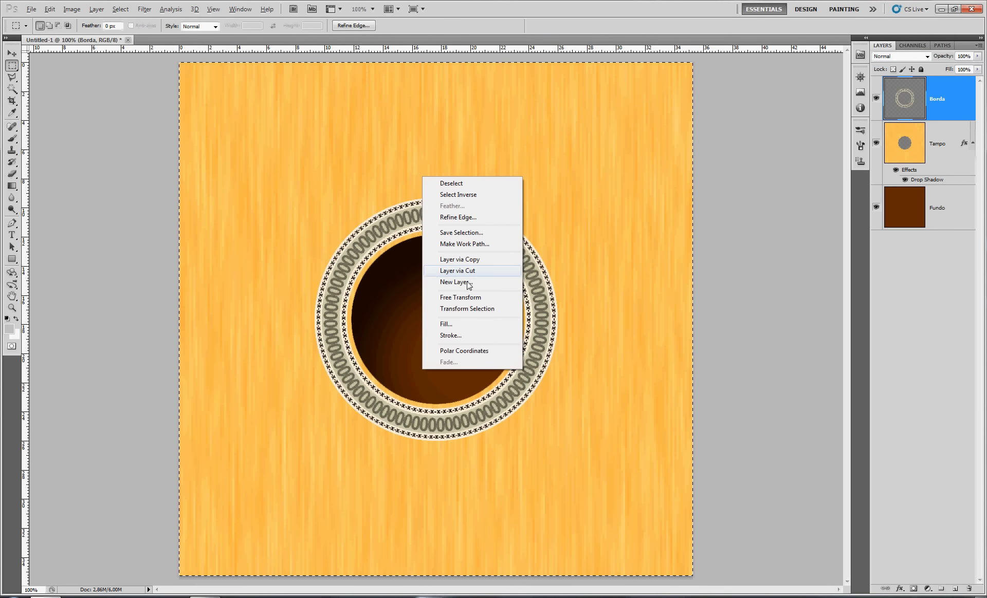
left_click(495, 316)
left_click_drag(694, 319, 510, 353)
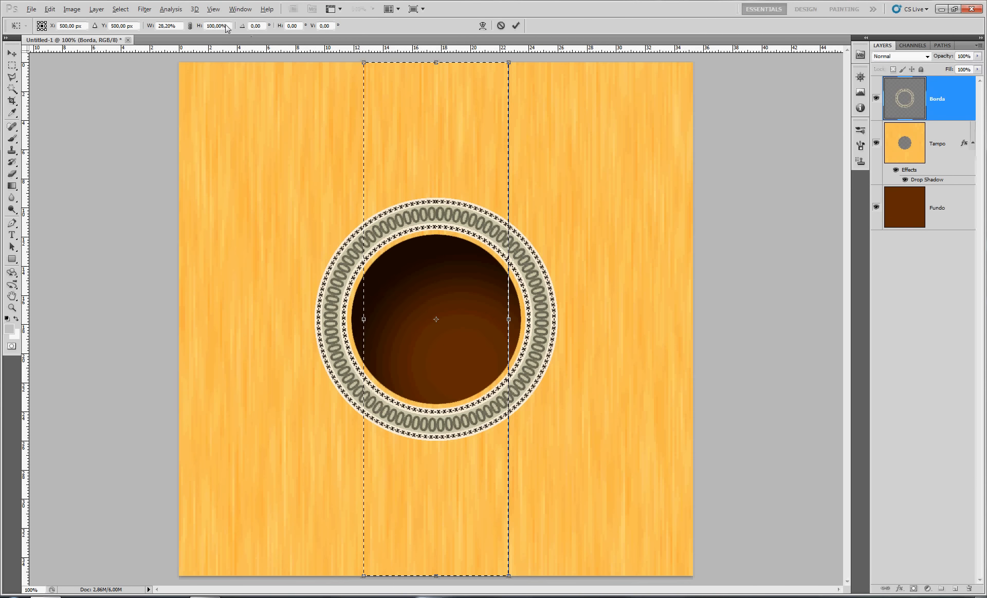
left_click(166, 27)
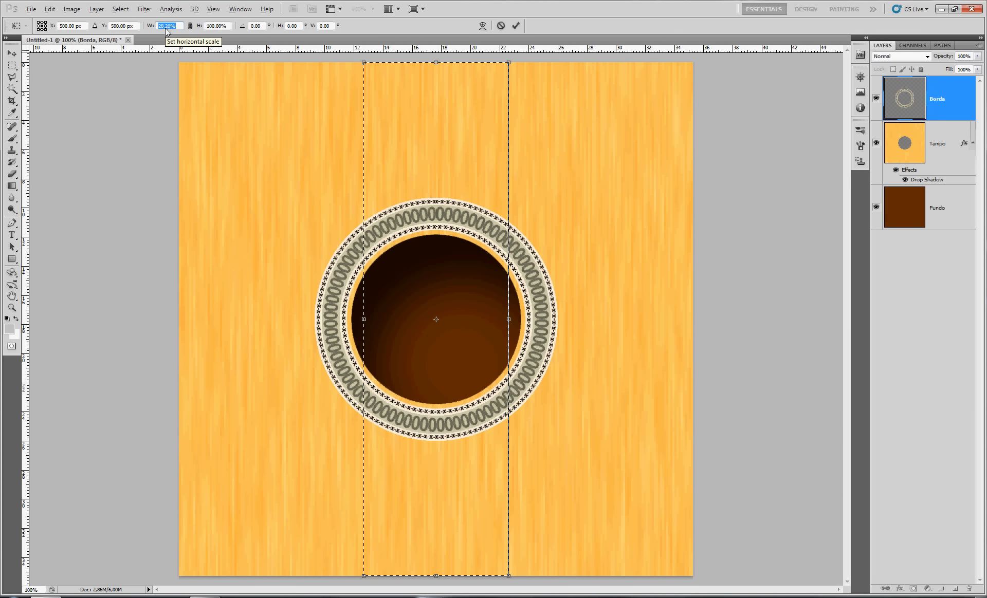
type("30")
key("Return")
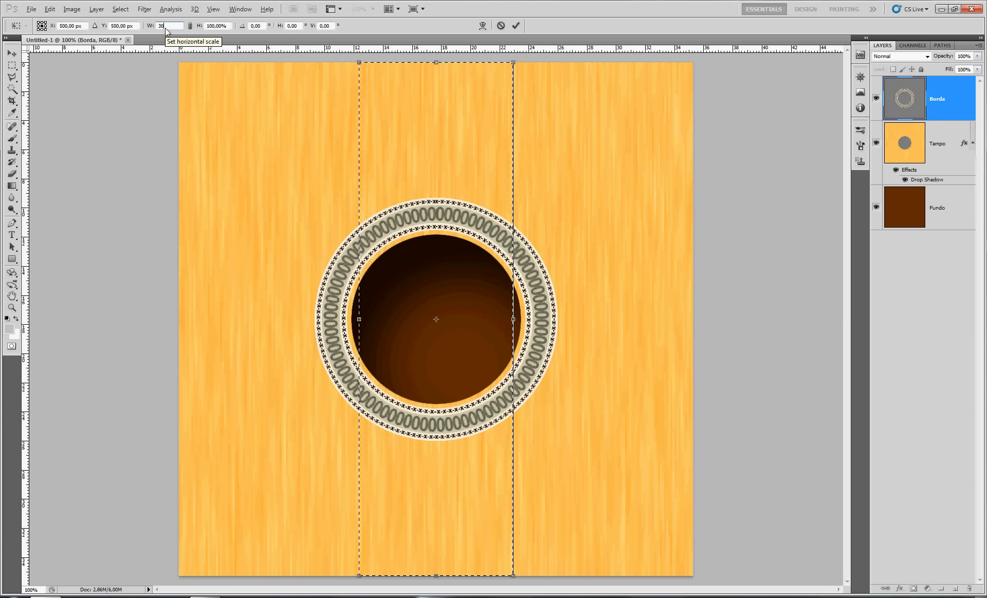
type("25")
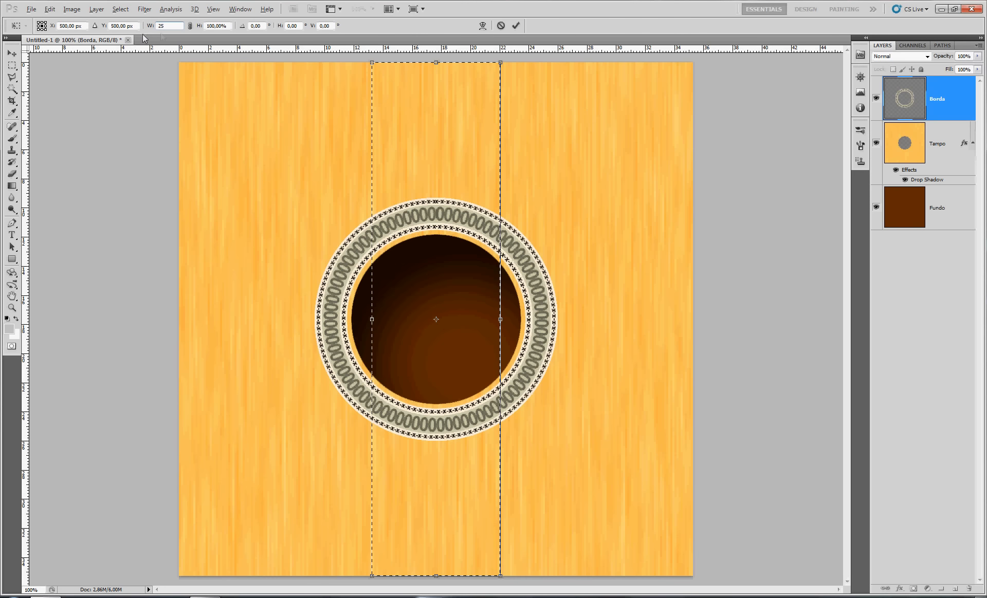
left_click_drag(165, 26, 124, 25)
type("27")
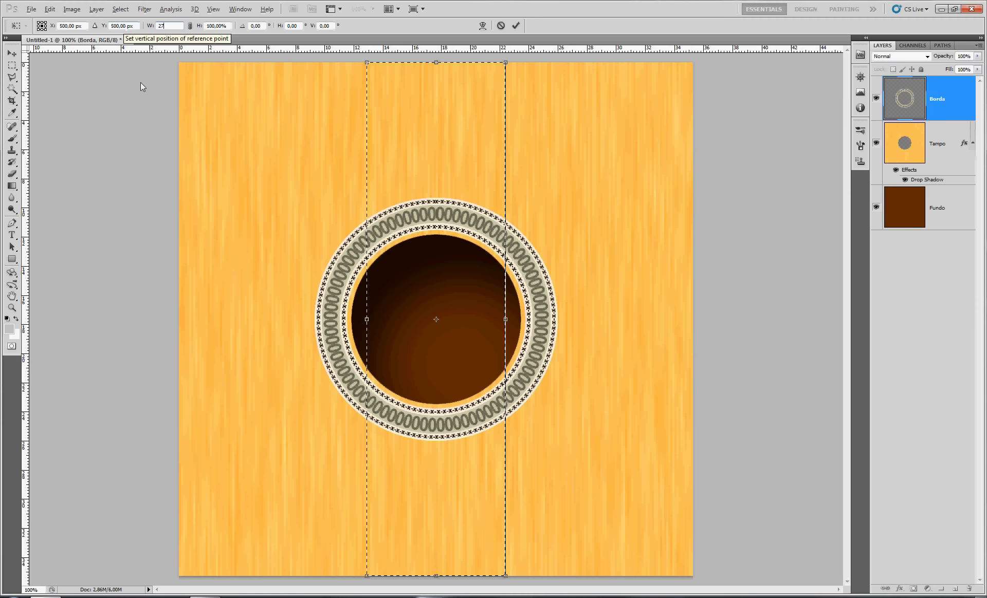
left_click_drag(435, 576, 448, 319)
key("Return")
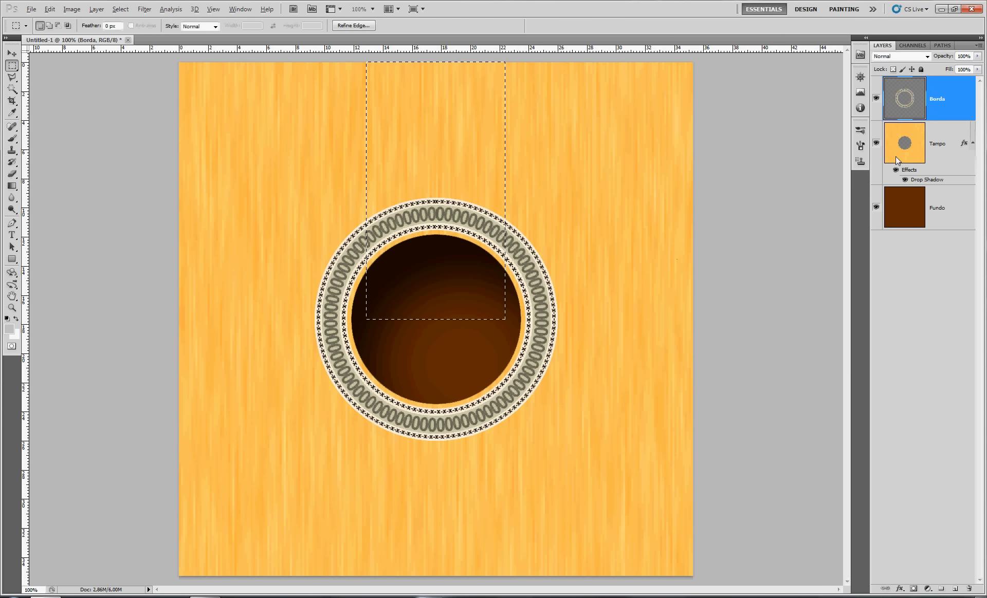
Copy the selected strip of the Tampo layer to a new layer named Braço and place it above Borda
left_click(922, 147)
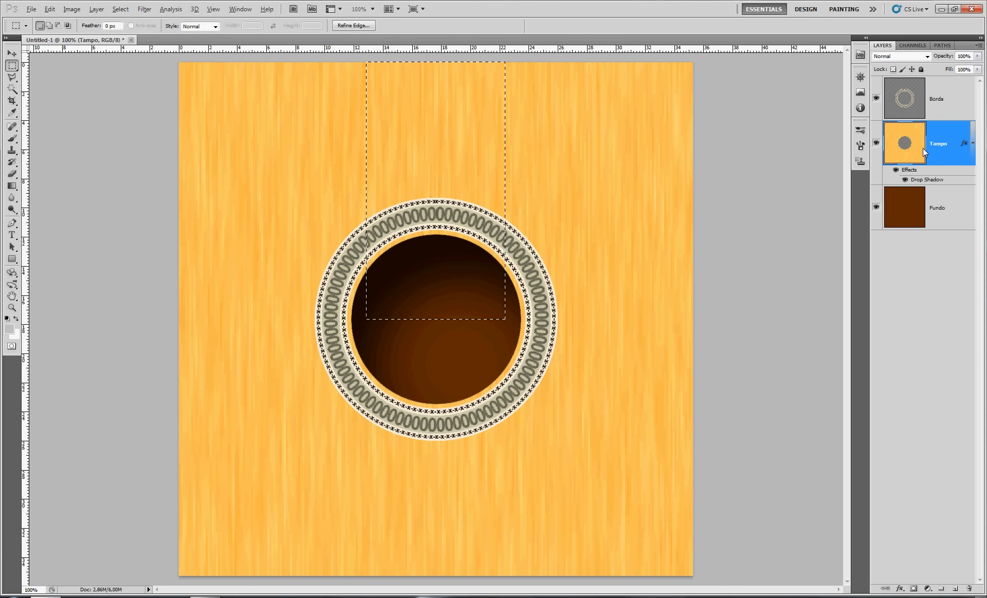
key("ctrl+j")
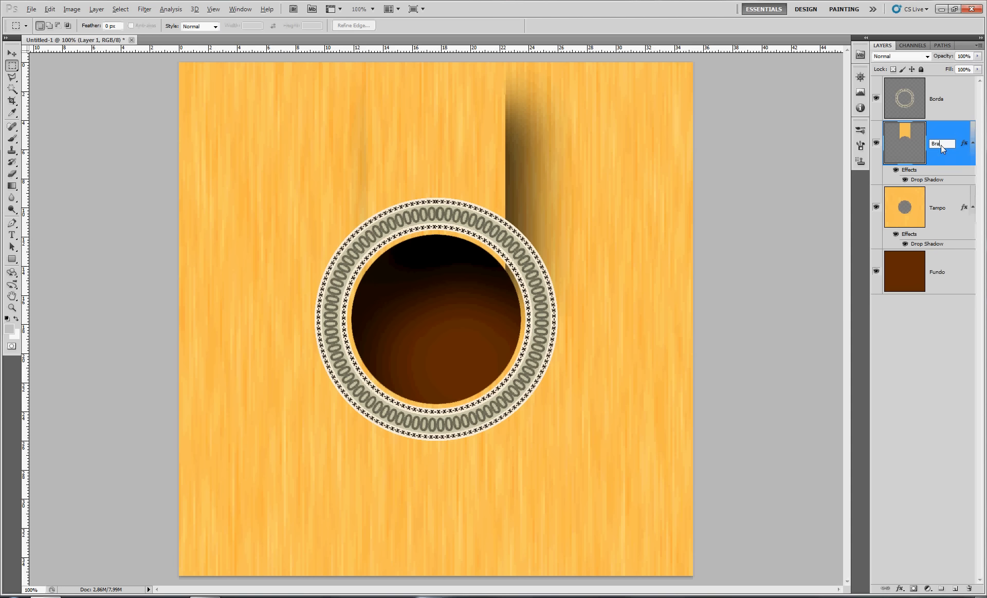
key("Return")
left_click_drag(941, 145, 954, 84)
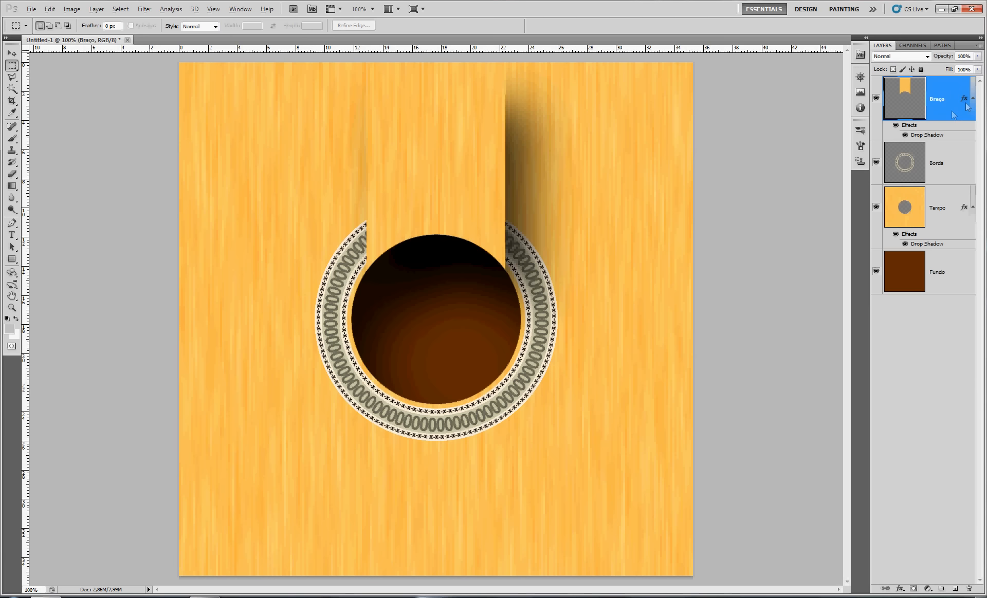
Set Braço's drop shadow to 50% opacity, a 180° angle without global light, Distance 11 px and Size 10 px
double_click(954, 105)
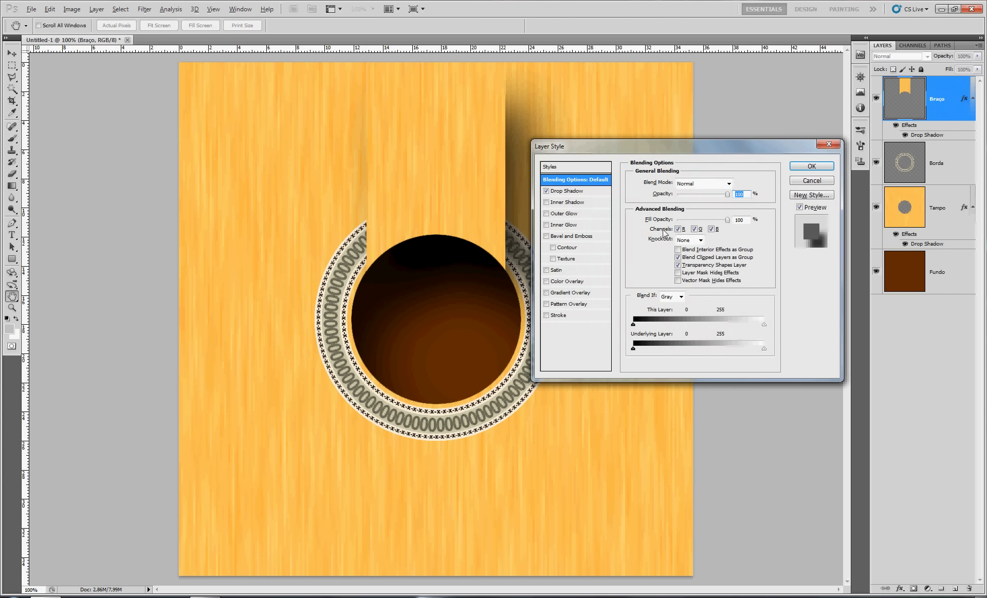
left_click(576, 195)
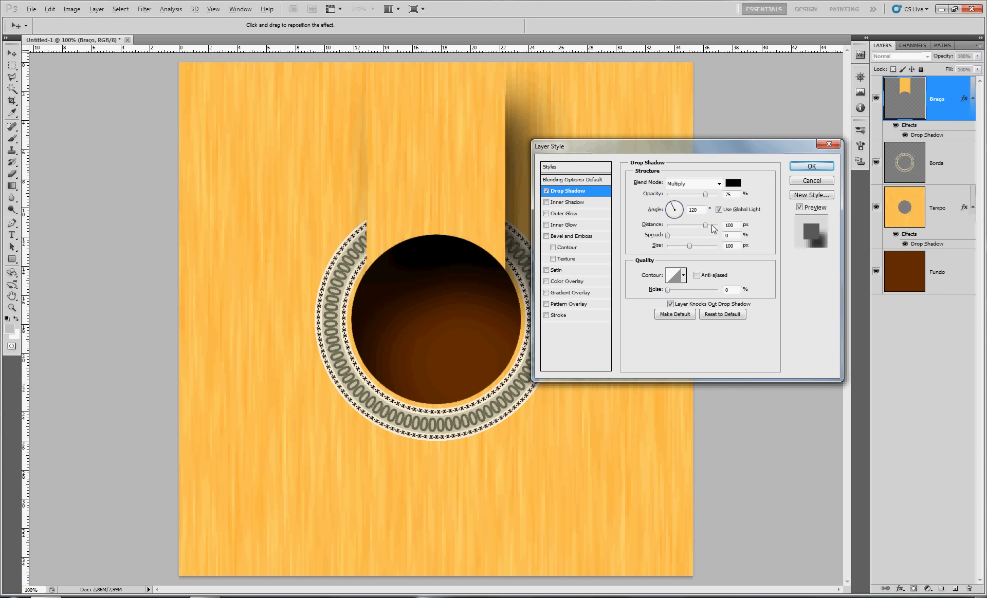
left_click(719, 210)
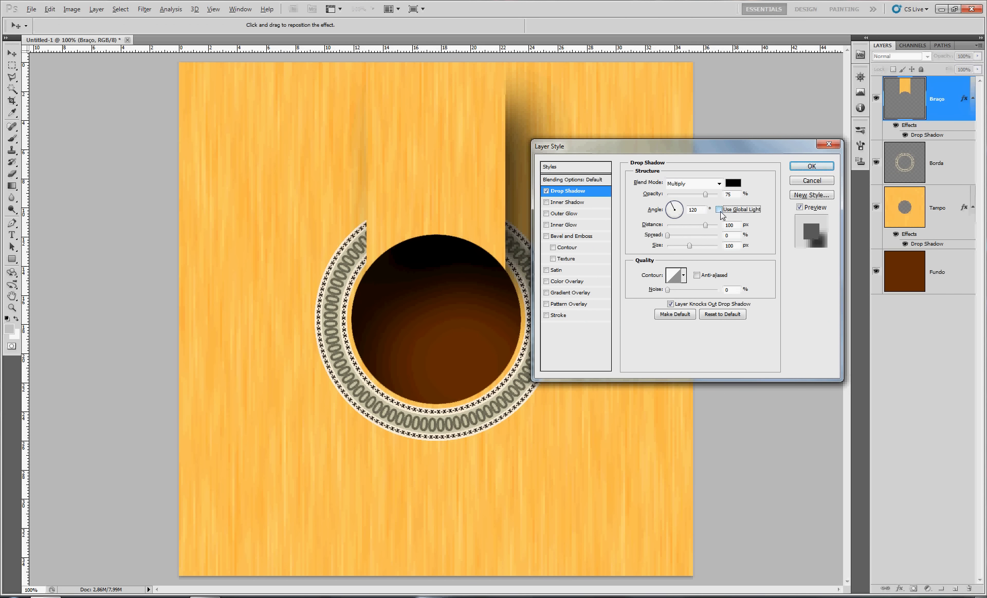
left_click(668, 214)
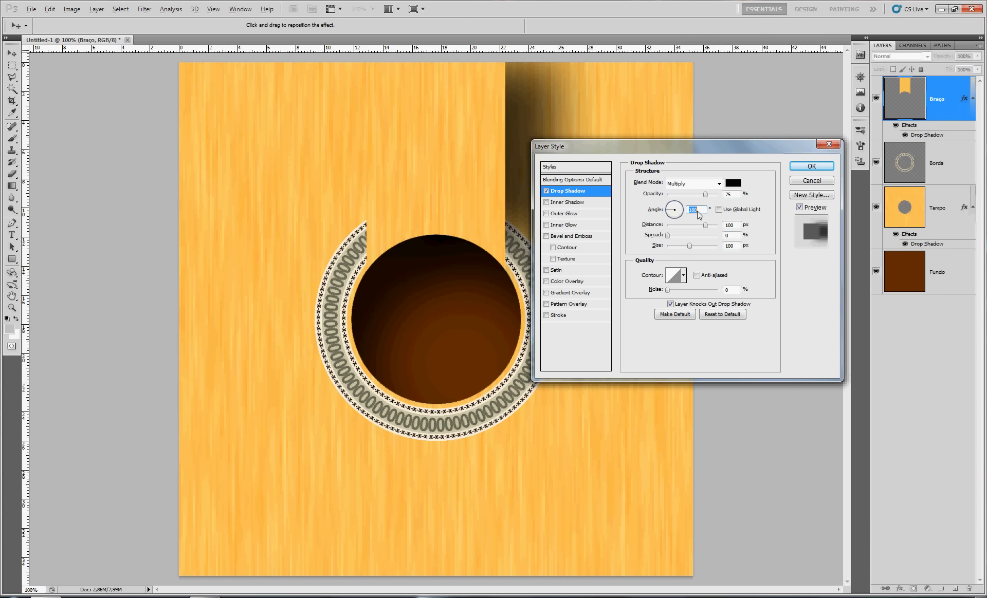
left_click_drag(705, 225, 673, 247)
left_click_drag(732, 197, 711, 197)
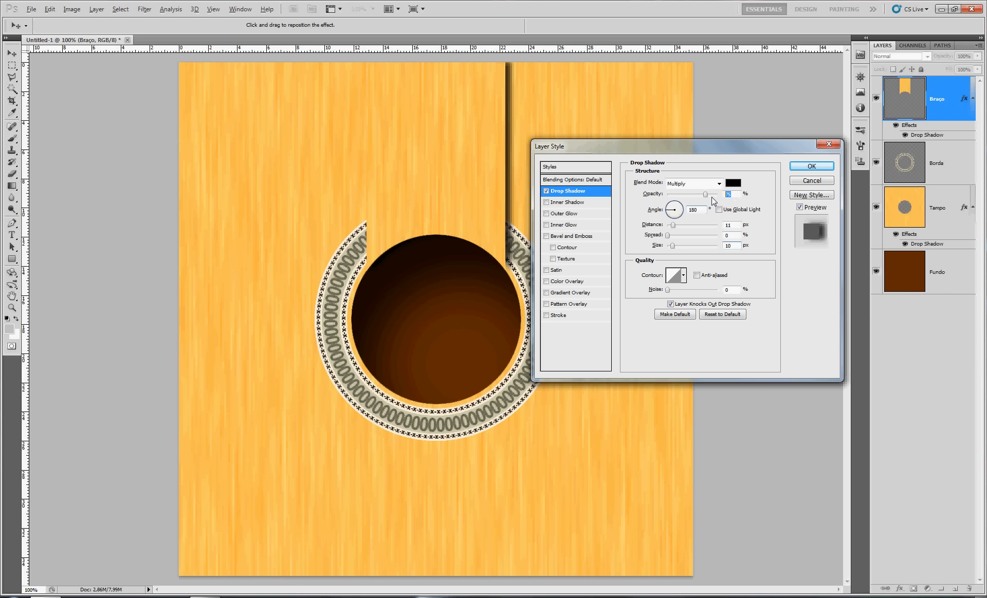
type("50")
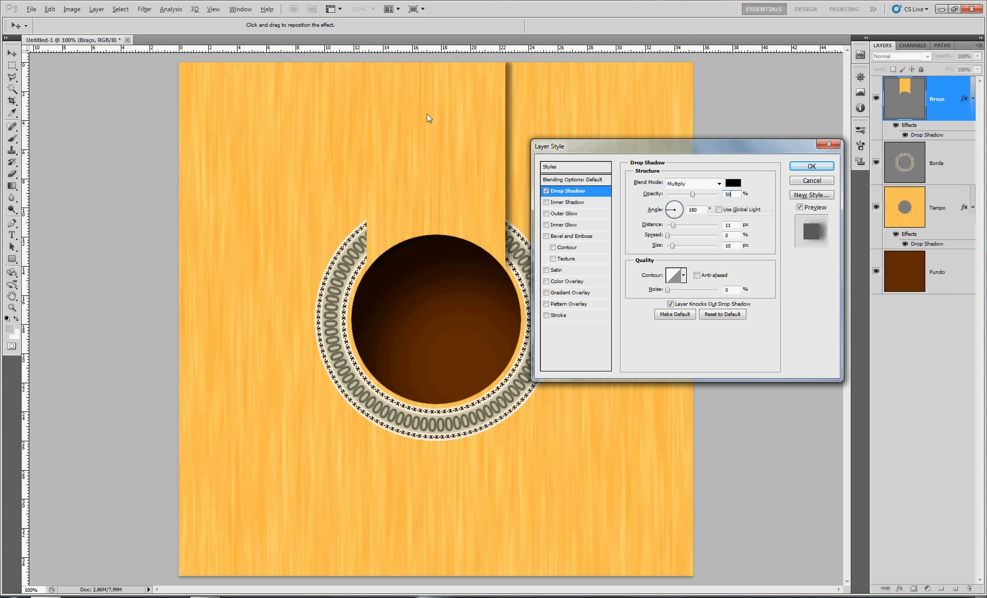
Add a very dark brown Color Overlay in Multiply mode with reduced opacity to the Braço layer and apply the layer style
left_click(567, 281)
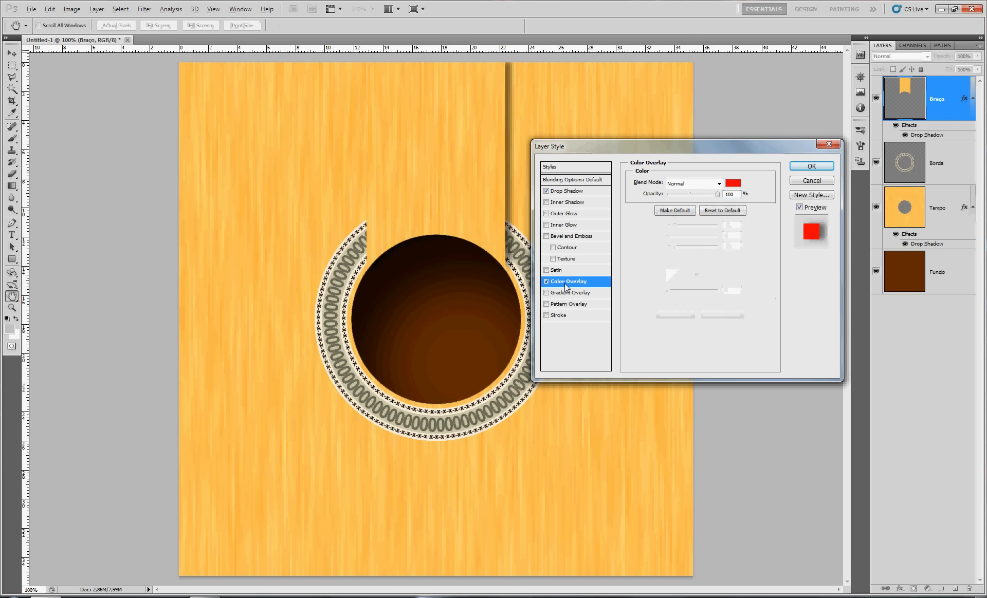
left_click(720, 183)
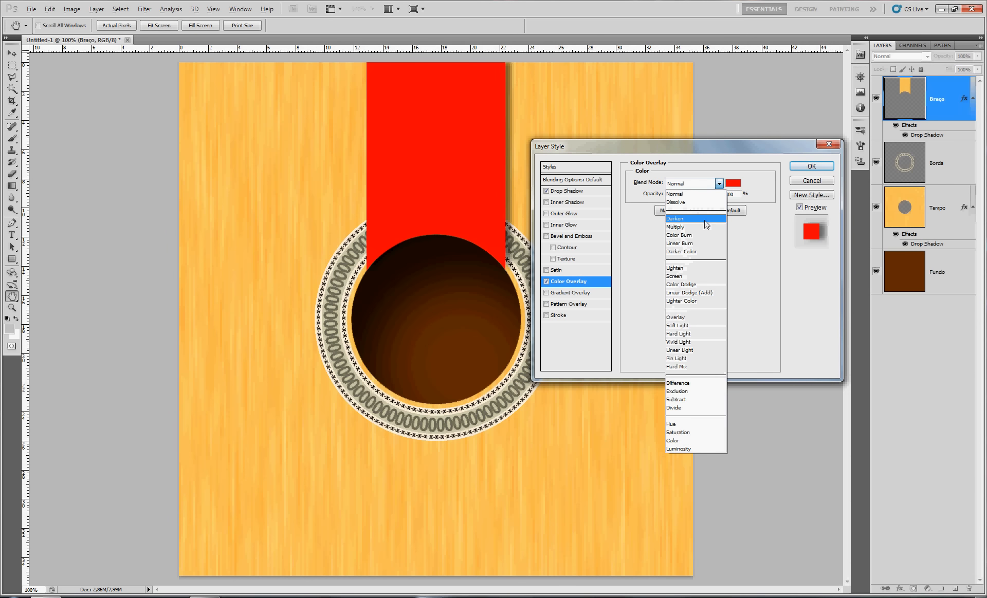
left_click(702, 224)
left_click_drag(718, 199, 695, 200)
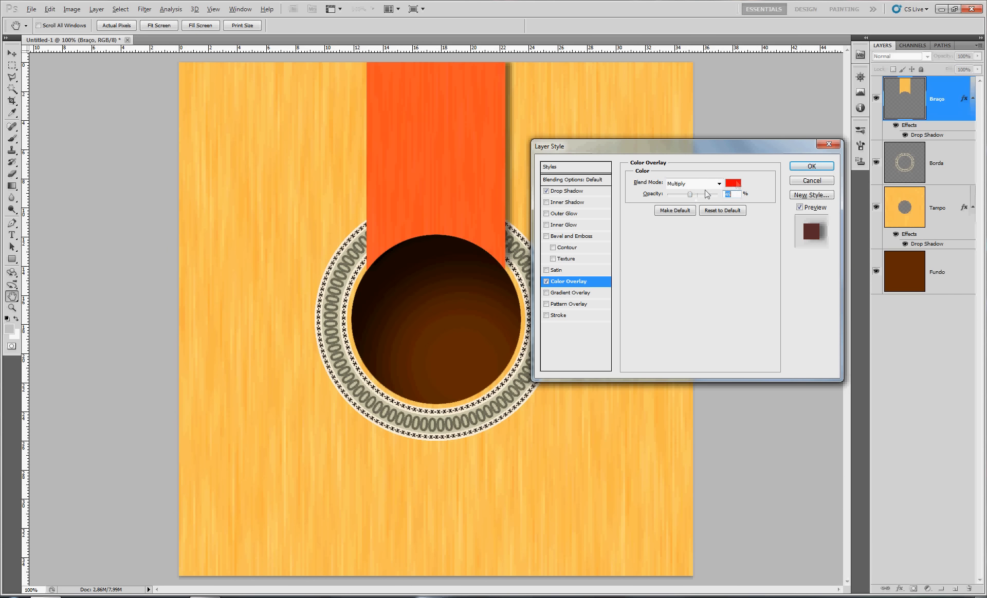
left_click(732, 183)
left_click_drag(490, 284, 474, 266)
left_click(585, 149)
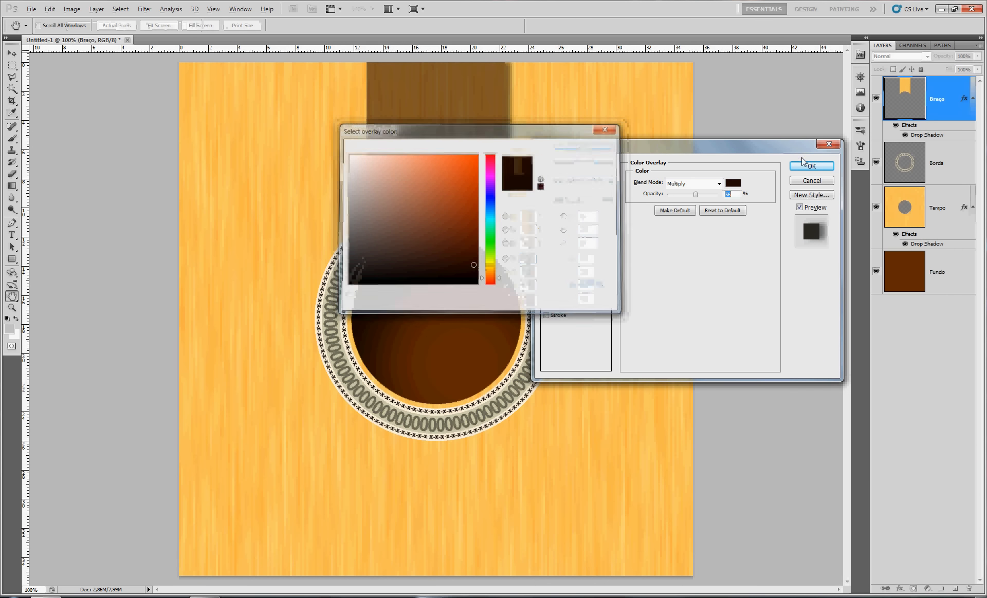
left_click(810, 167)
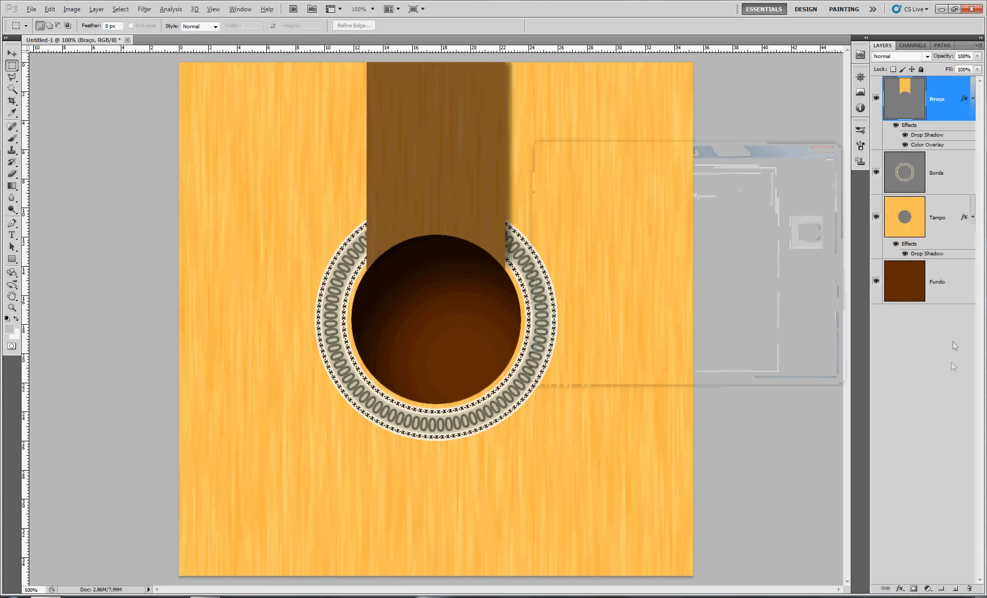
Load the Fundo layer's area as a selection and transform its height to 0.7% about its center
left_click(907, 289, "ctrl")
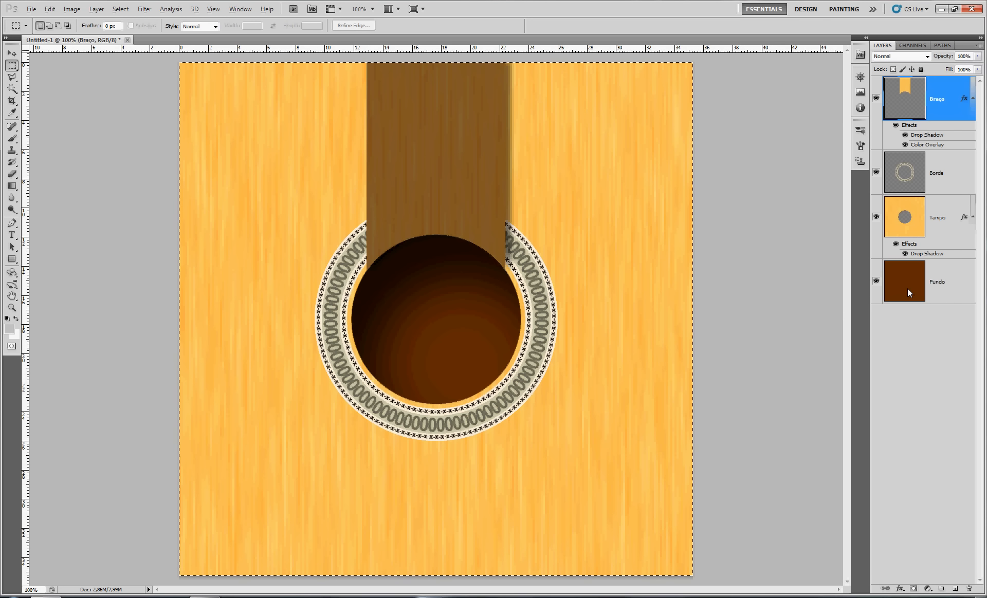
right_click(341, 205)
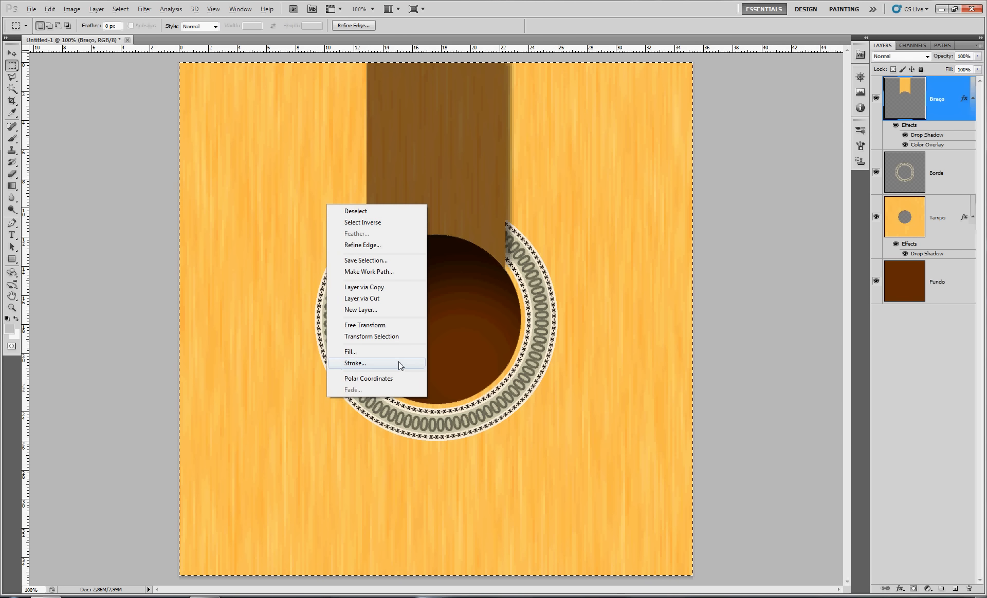
left_click(371, 336)
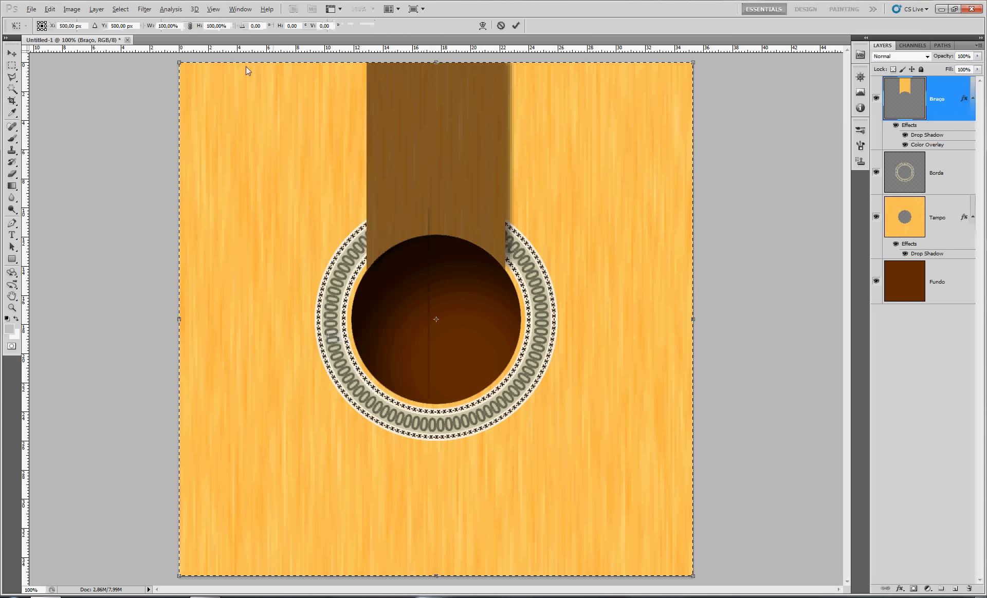
left_click(217, 26)
type(",7")
key("Return")
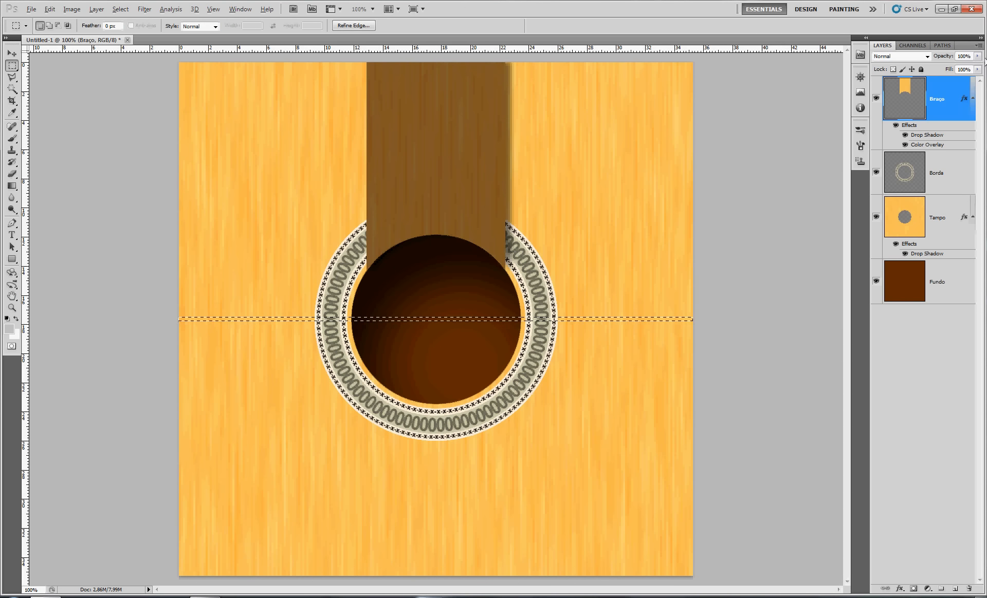
Fill the thin selection with the light gray foreground color on a new layer and move the bar up to the neck's lower end
left_click(954, 590)
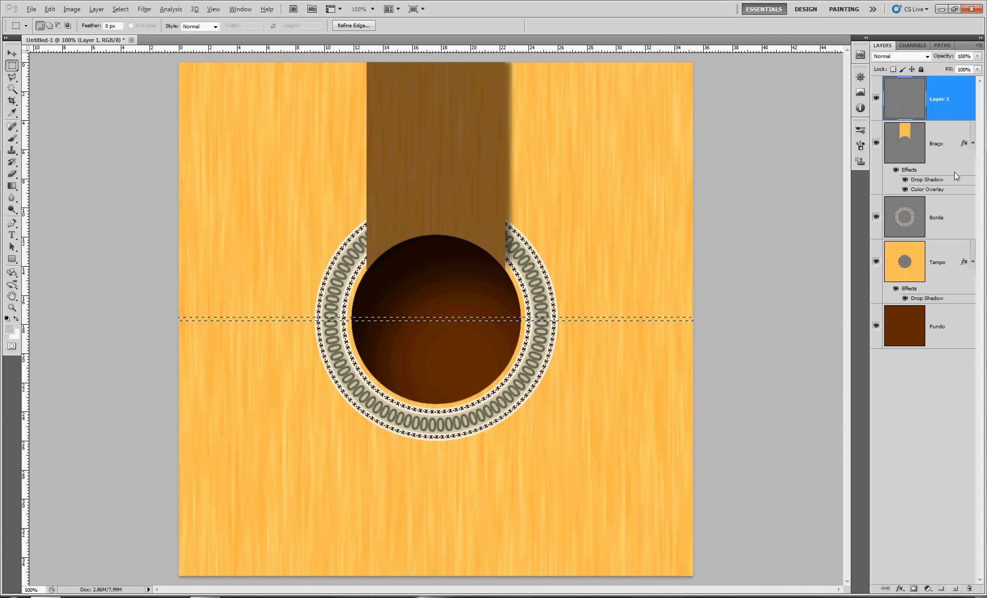
key("alt+BackSpace")
key("v")
left_click_drag(497, 318, 500, 252)
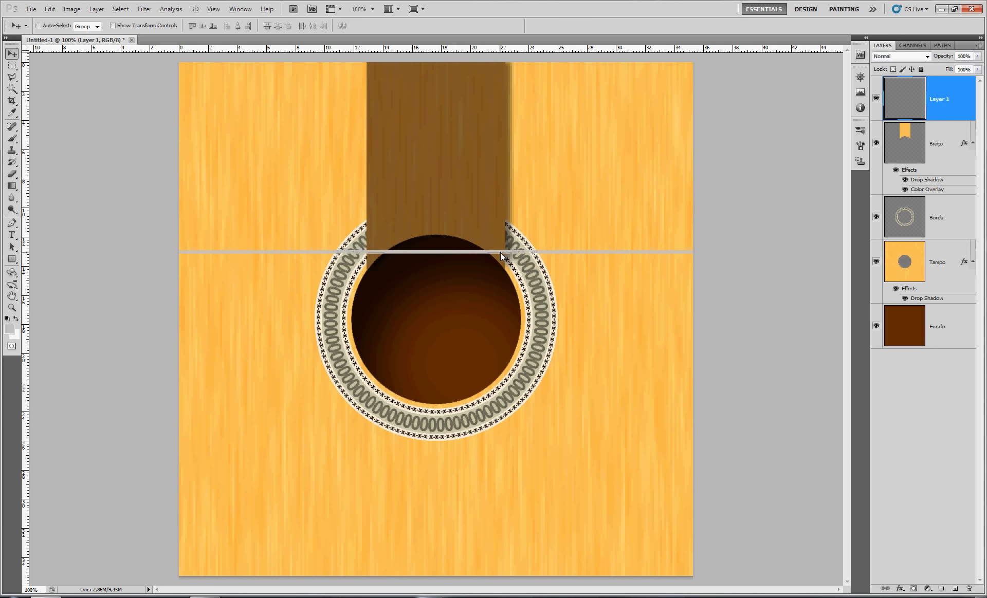
Free-transform the gray bar to 27% width so that both ends align with the edges of the neck
key("ctrl+t")
left_click_drag(693, 252, 503, 278)
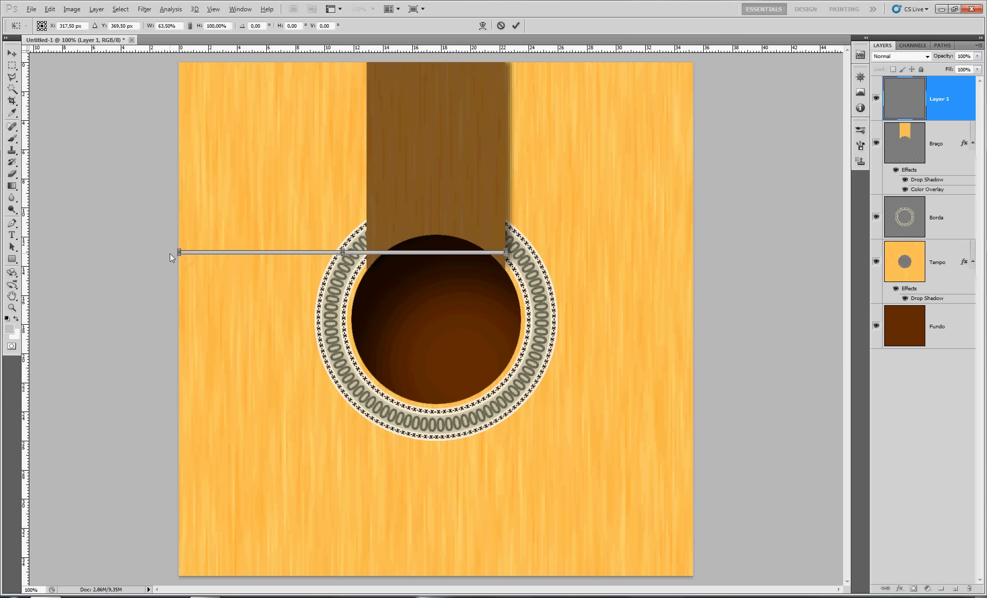
left_click_drag(179, 252, 362, 268)
left_click_drag(431, 275, 479, 177)
left_click_drag(445, 146, 439, 436)
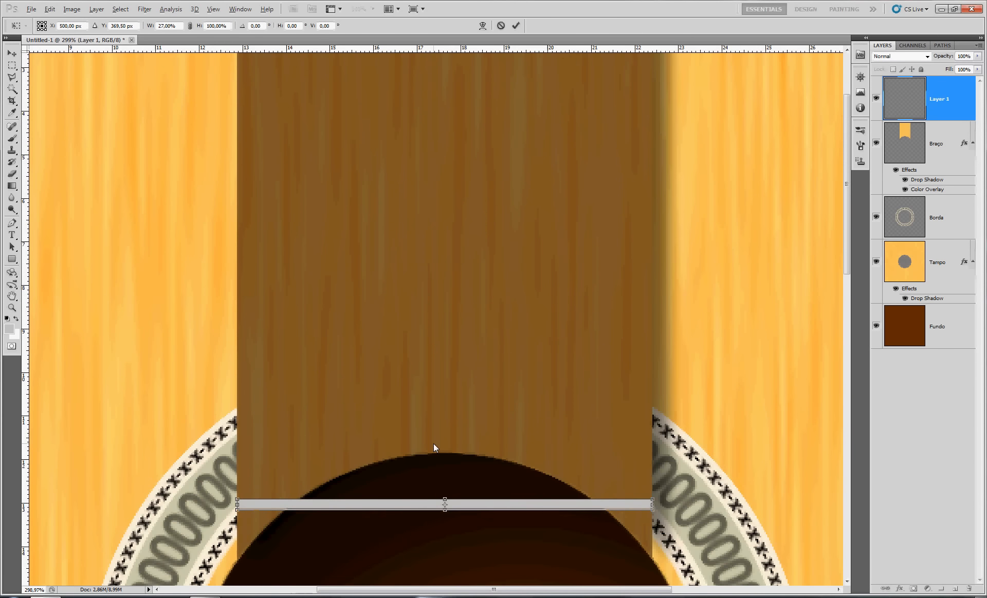
key("Return")
Duplicate the gray bar up the neck four times with gradually increasing spacing to make five frets
left_click_drag(423, 502, 409, 150, "alt")
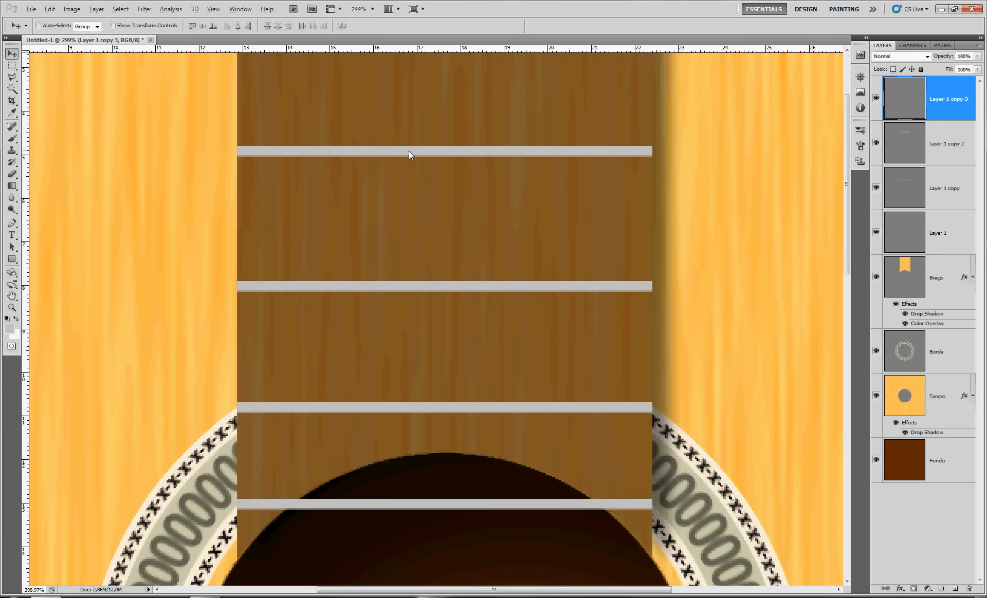
key("ctrl+minus")
left_click_drag(405, 225, 406, 136, "alt")
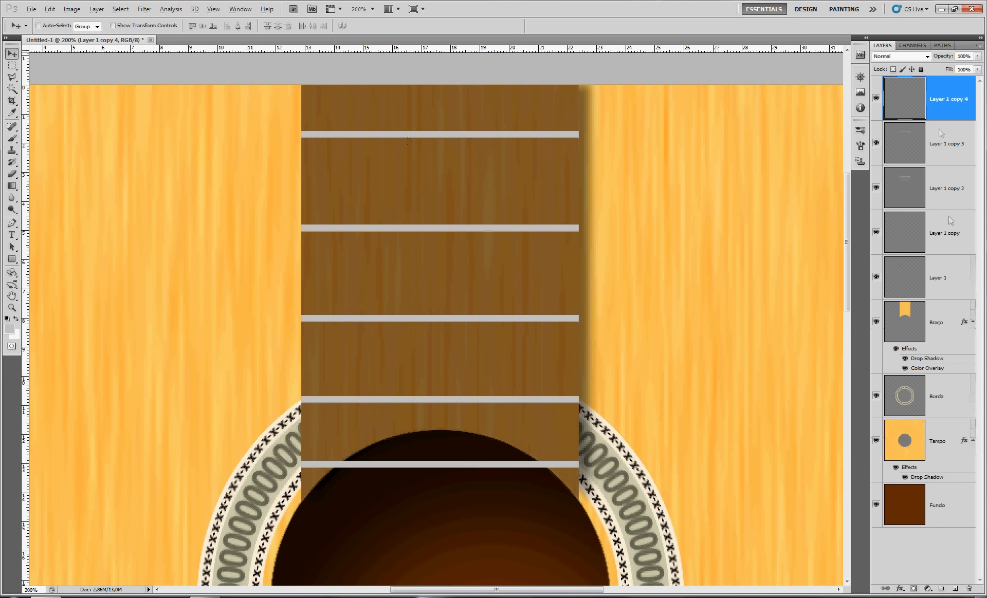
Merge the five fret bar layers into one layer and name it Trastes
left_click(948, 282, "shift")
key("ctrl+e")
double_click(935, 98)
type("Trastes")
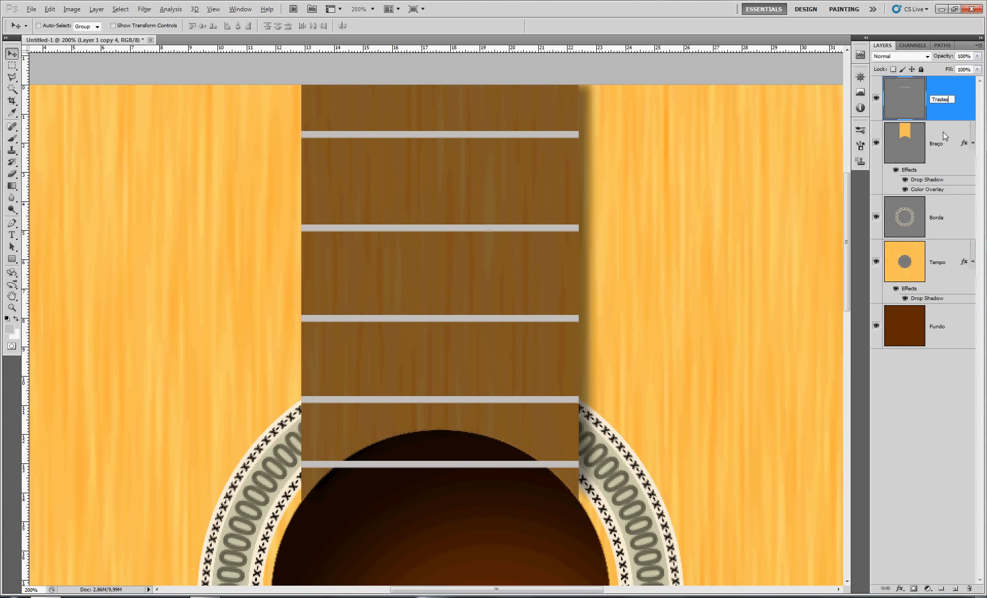
key("Return")
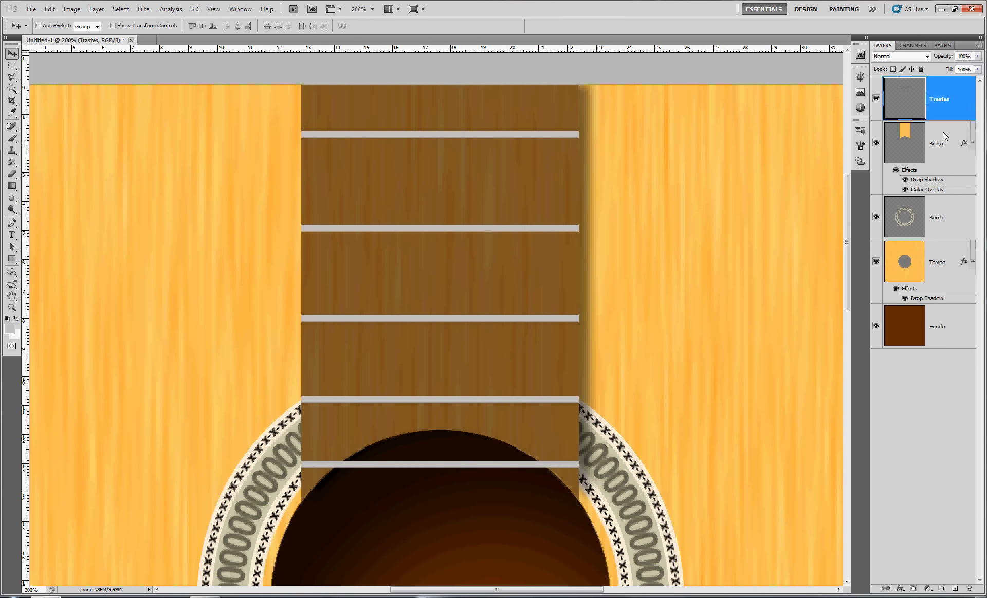
Add a Drop Shadow to the Trastes layer with Global Light off, angle 90°, opacity 50% and distance 2 px, and adjust its size
double_click(971, 113)
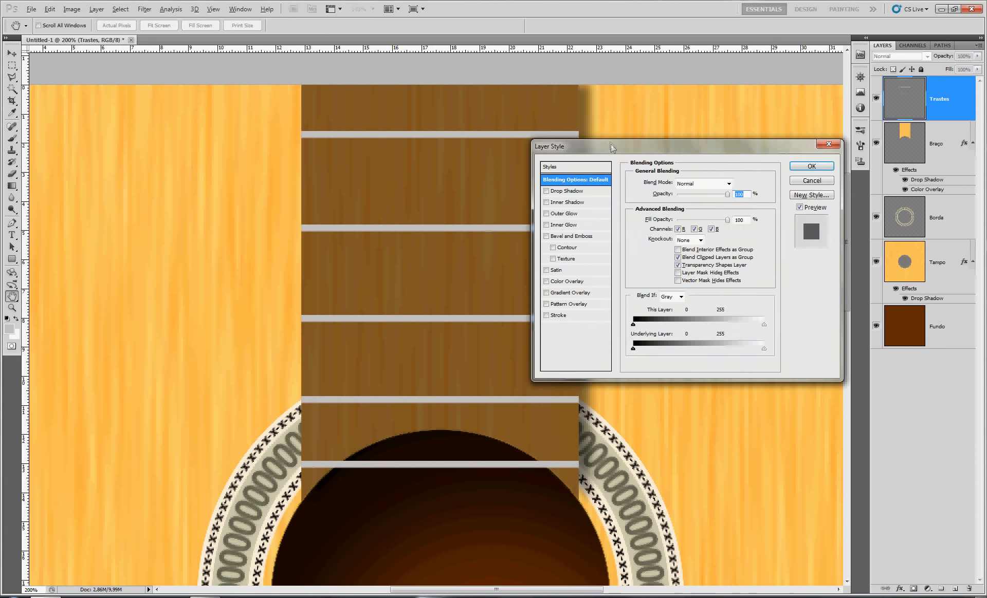
left_click_drag(610, 141, 757, 148)
left_click(695, 196)
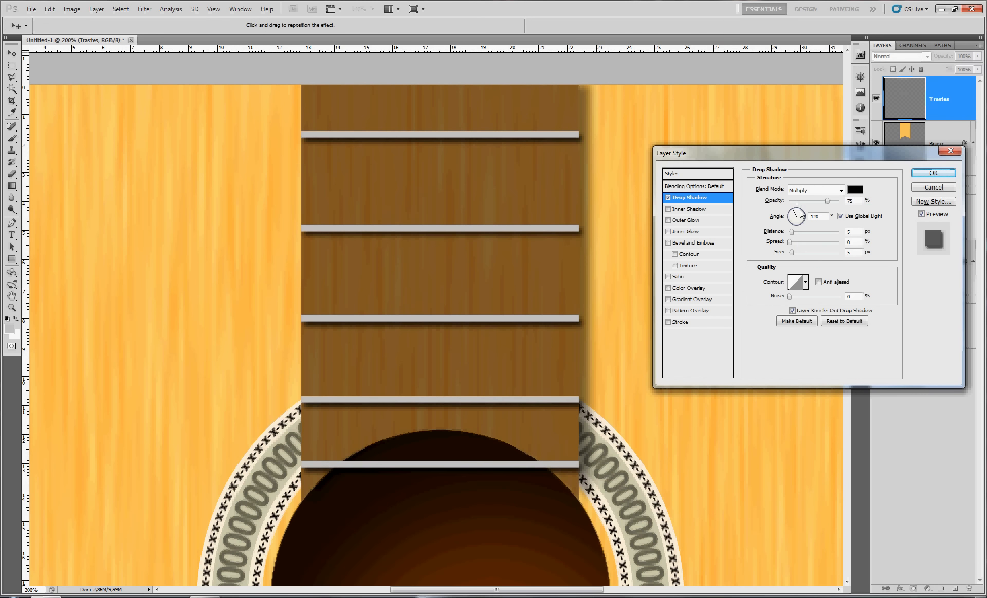
left_click(841, 216)
left_click_drag(797, 215, 799, 218)
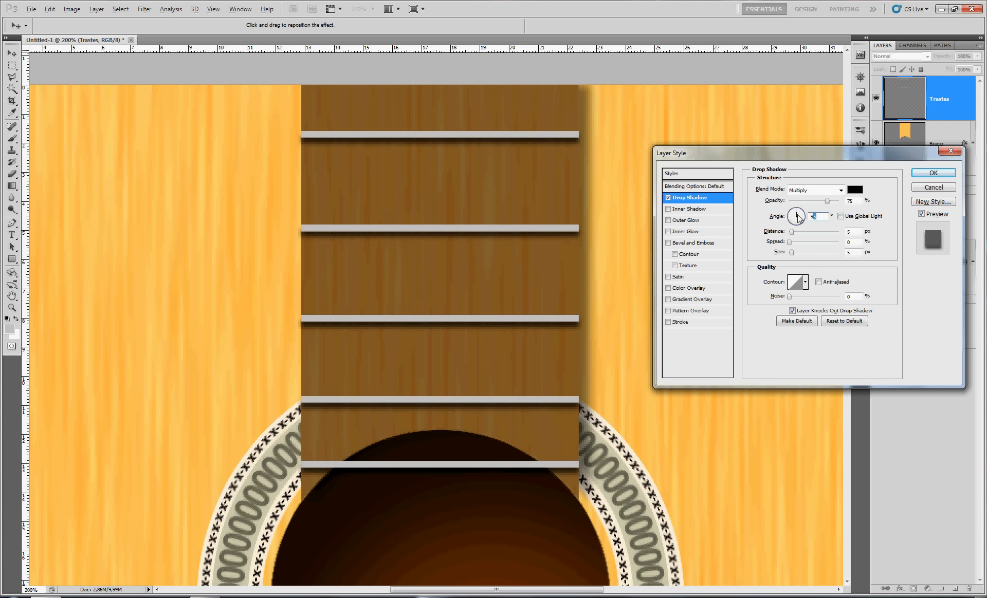
type("90")
type("50")
left_click_drag(851, 231, 837, 232)
type("2")
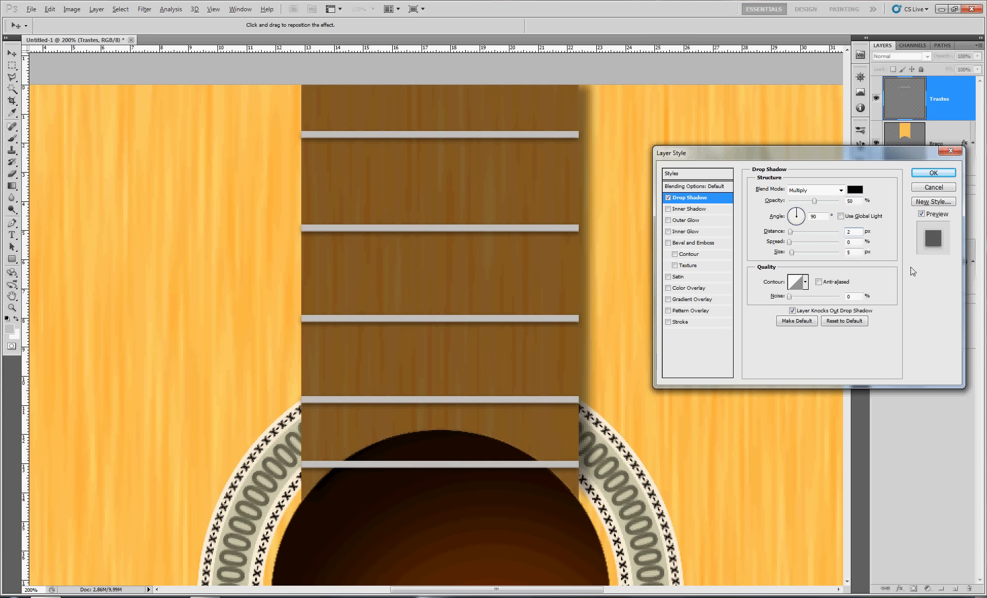
left_click_drag(856, 253, 827, 256)
left_click_drag(853, 254, 831, 253)
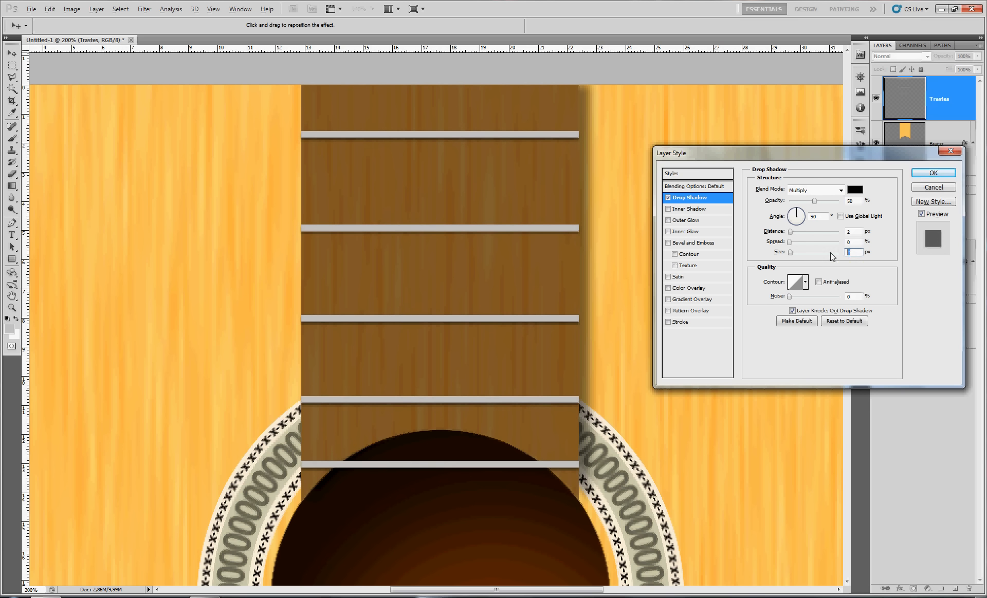
Add an Inner Bevel to the frets with the Chisel Soft technique and apply the layer style
left_click(695, 242)
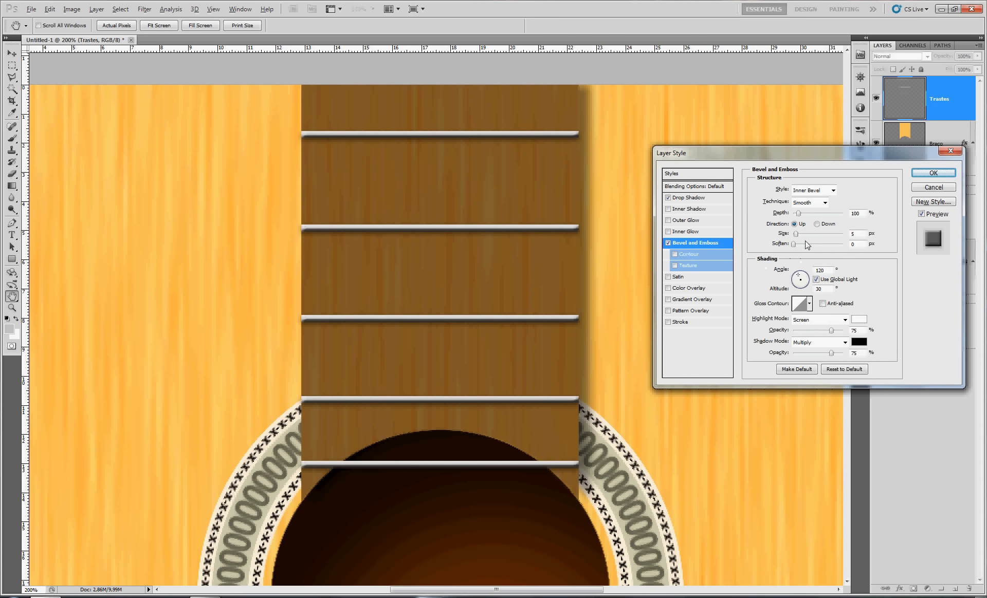
left_click(818, 203)
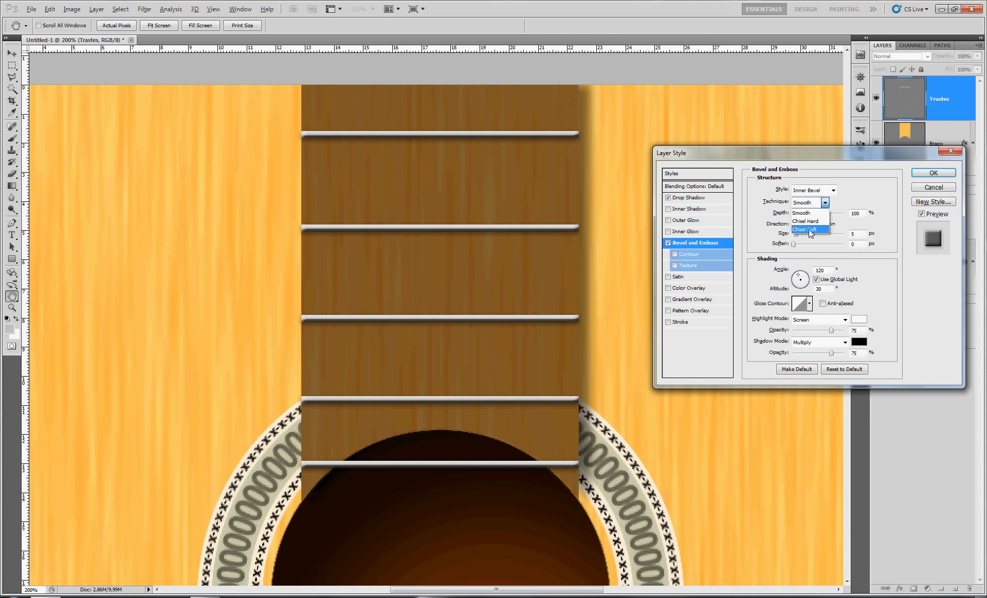
left_click(805, 230)
left_click_drag(461, 298, 488, 296)
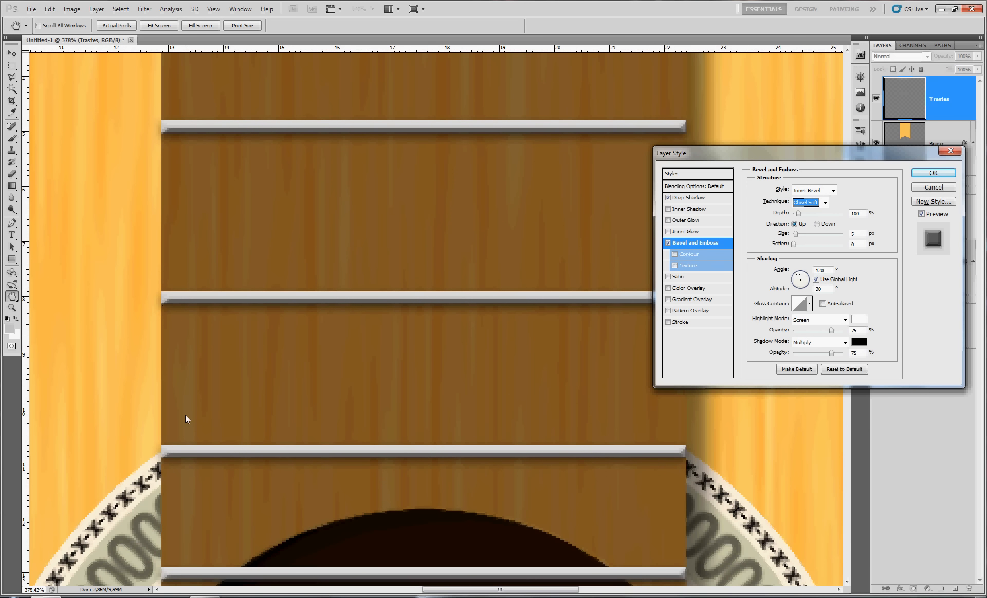
left_click(933, 173)
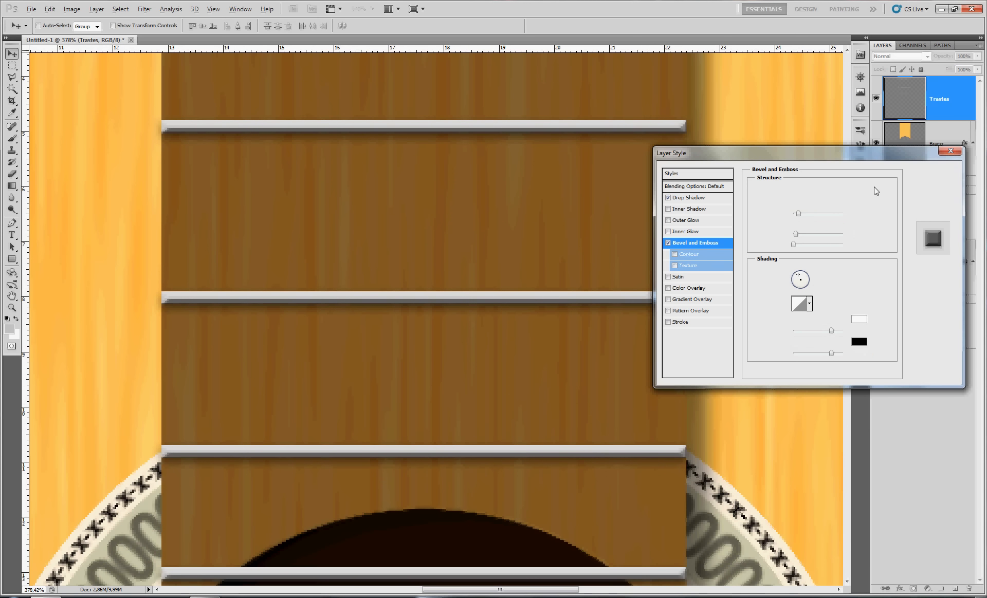
key("ctrl+1")
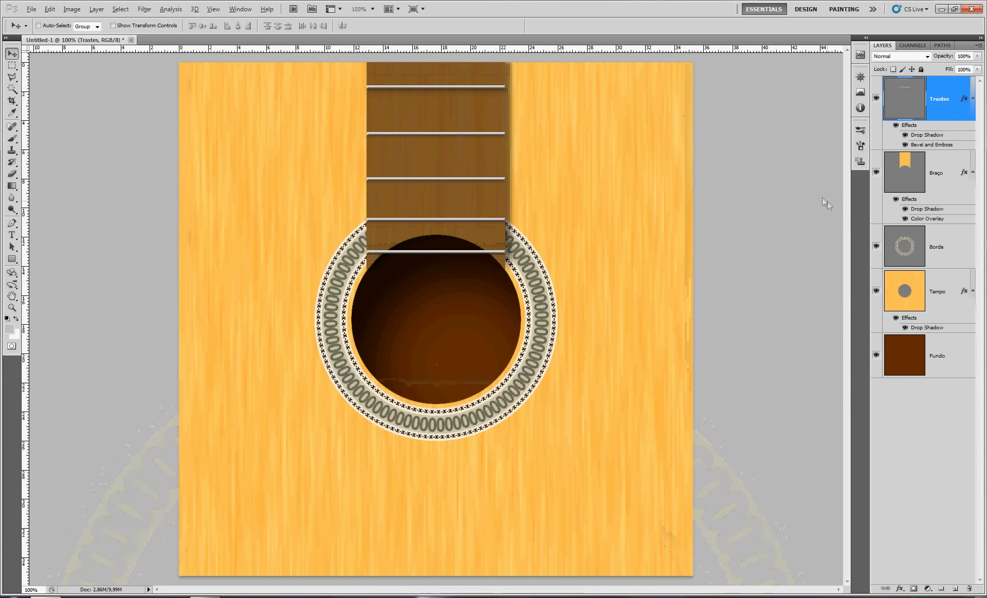
Magic-wand the soundhole area on the Tampo layer, delete the part of the Trastes layer inside it, and deselect
left_click(908, 293)
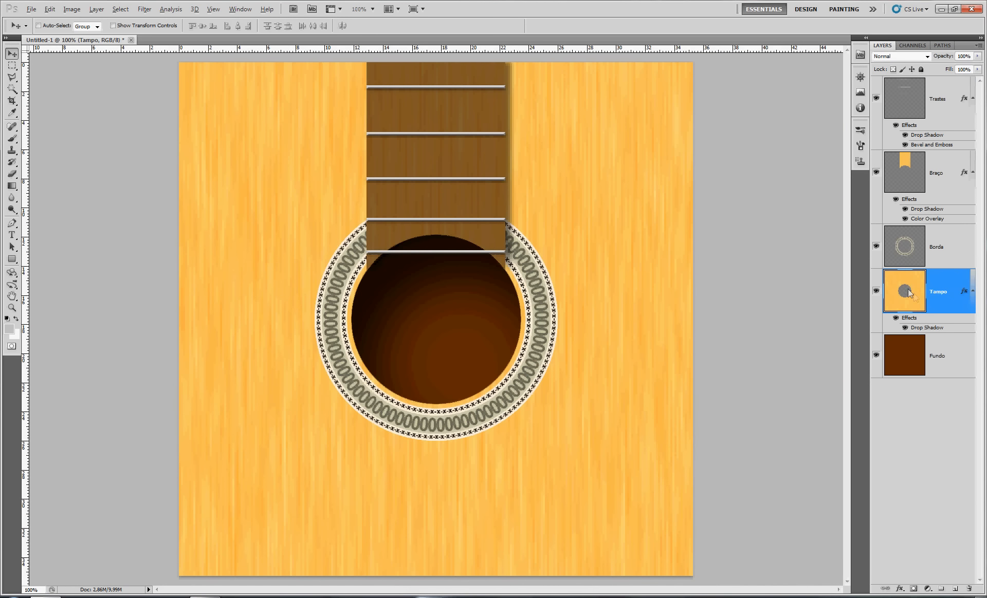
left_click(11, 88)
left_click(412, 322)
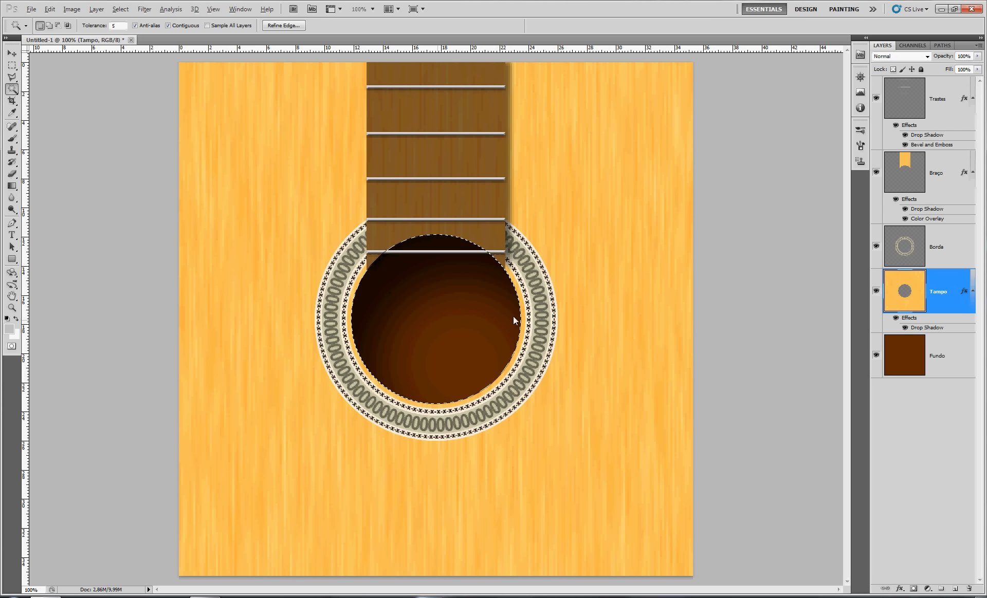
left_click(885, 114)
key("Delete")
key("ctrl+d")
scroll(497, 240, "up", 7)
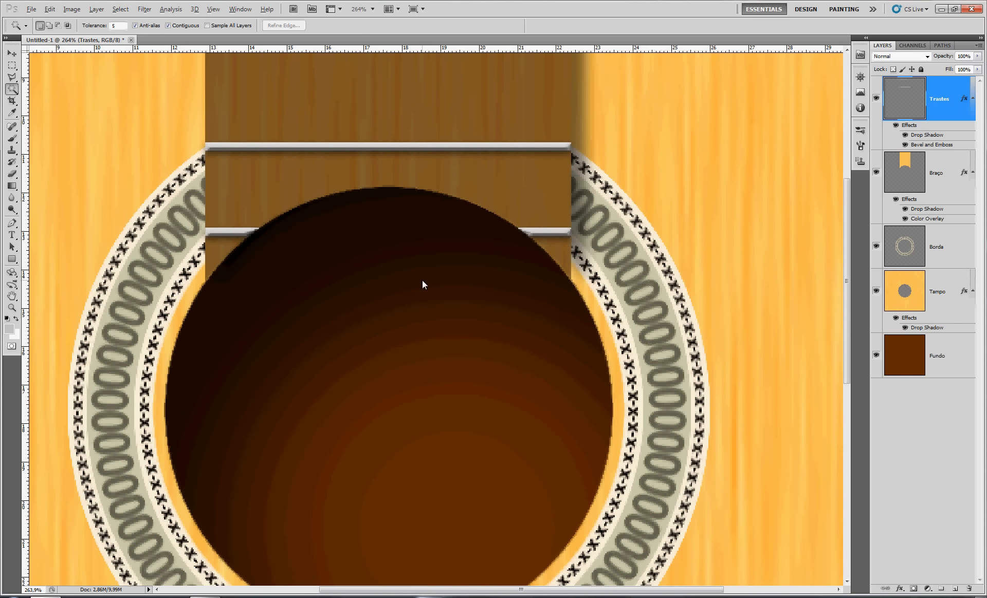
Create a new layer, select the whole canvas and transform the selection to a centred full-height strip 5 px wide
key("ctrl+0")
key("ctrl+shift+alt+n")
key("ctrl+a")
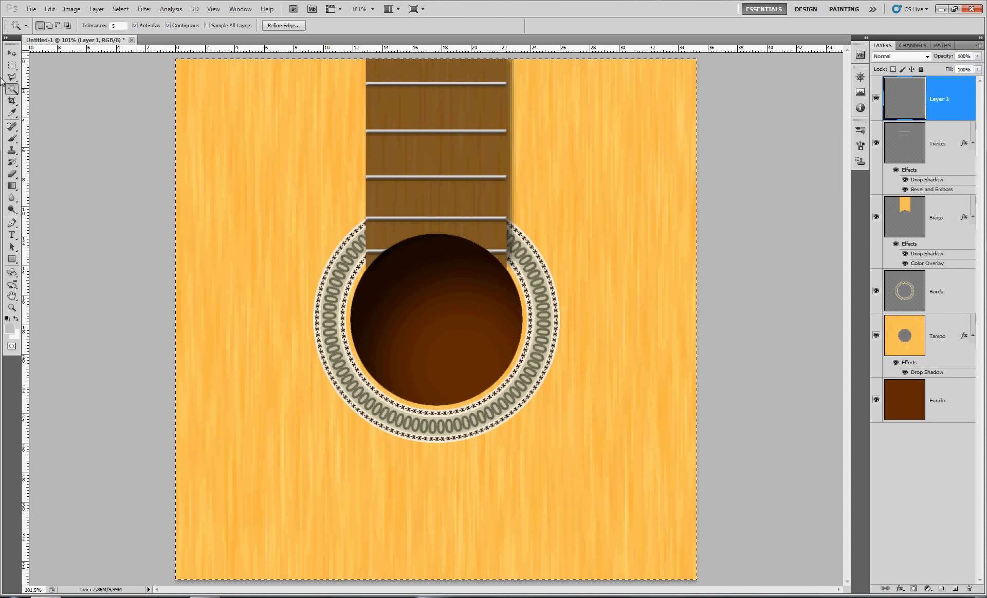
left_click(14, 66)
right_click(292, 154)
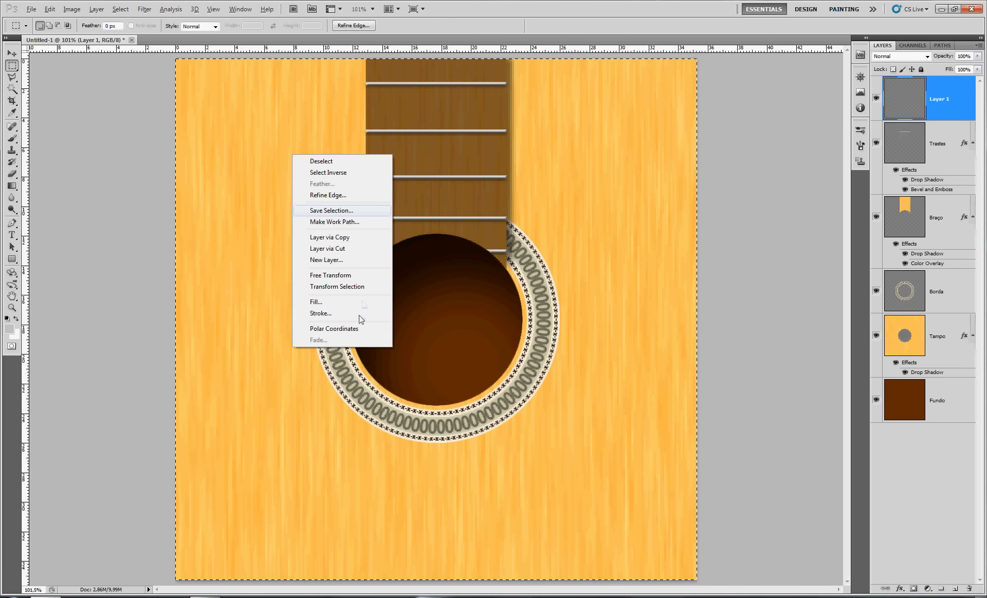
left_click(338, 286)
double_click(187, 25)
type("5px")
key("Return")
key("Return")
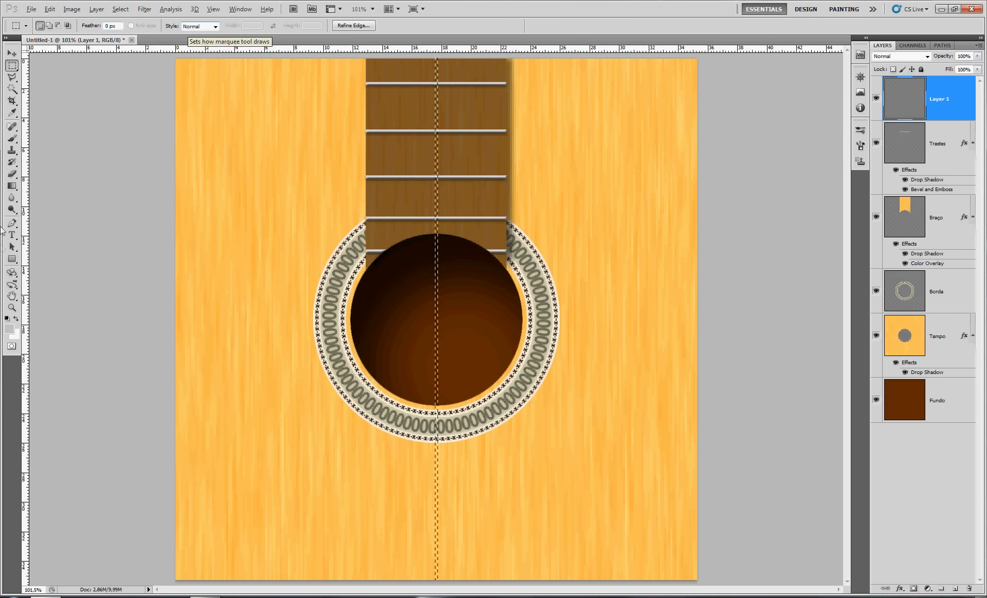
Fill the strip with the light gray foreground color, deselect, and move this string to the neck's left edge
key("alt+BackSpace")
key("ctrl+d")
key("v")
left_click_drag(435, 279, 369, 279)
left_click_drag(430, 246, 450, 456)
Duplicate the string five times across the neck at roughly equal spacing, letting the last copy fall beyond the right edge
left_click_drag(274, 255, 434, 254)
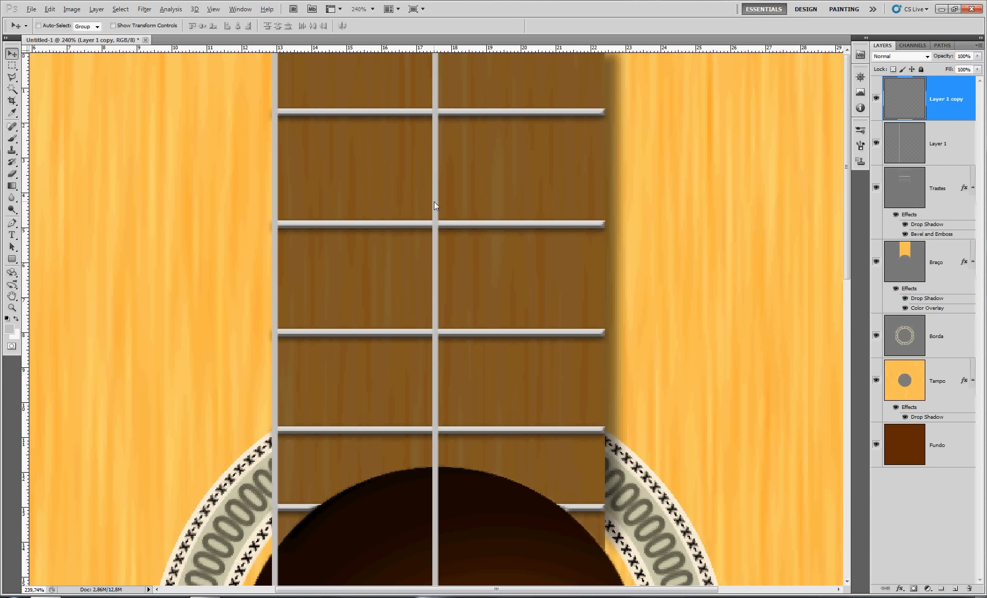
left_click_drag(434, 202, 353, 200)
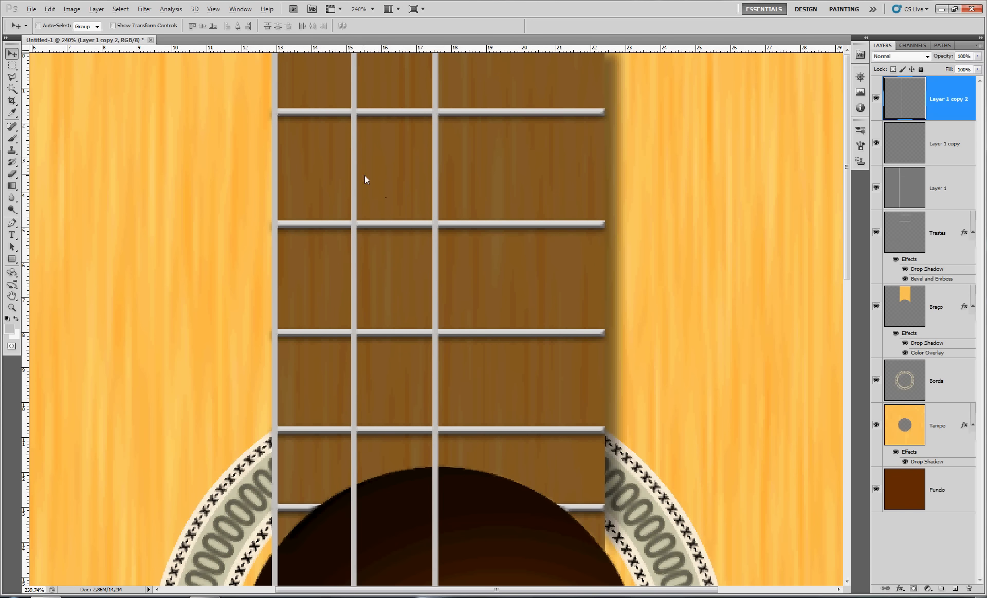
left_click_drag(356, 186, 677, 183)
left_click_drag(676, 180, 680, 180)
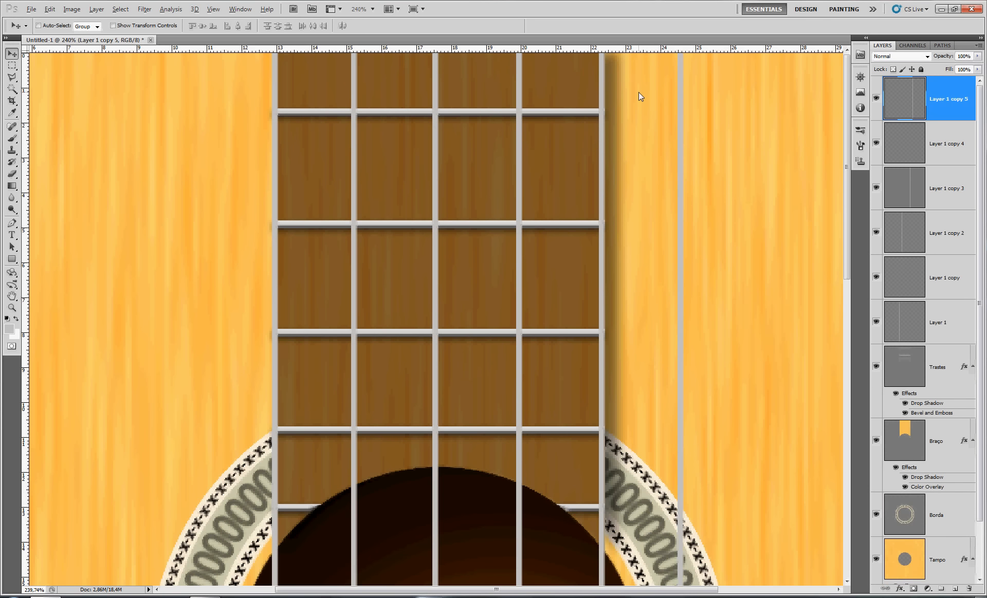
Free-transform all six string layers together, centring them at X 500 px and narrowing them to about 77% width to fit inside the neck
left_click(941, 328, "shift")
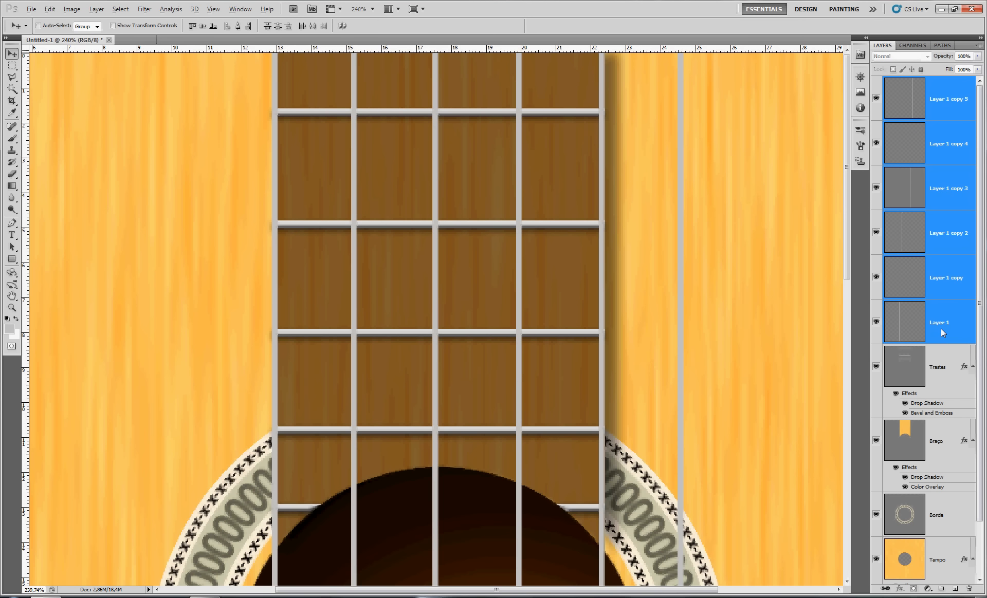
key("ctrl+t")
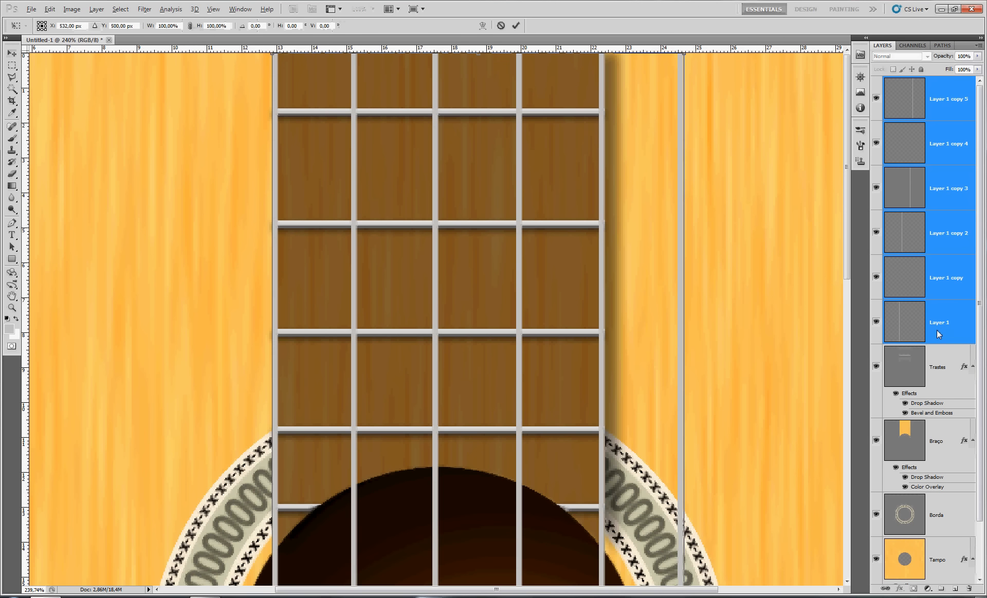
key("ctrl+1")
left_click_drag(542, 320, 509, 322)
left_click_drag(452, 278, 476, 203)
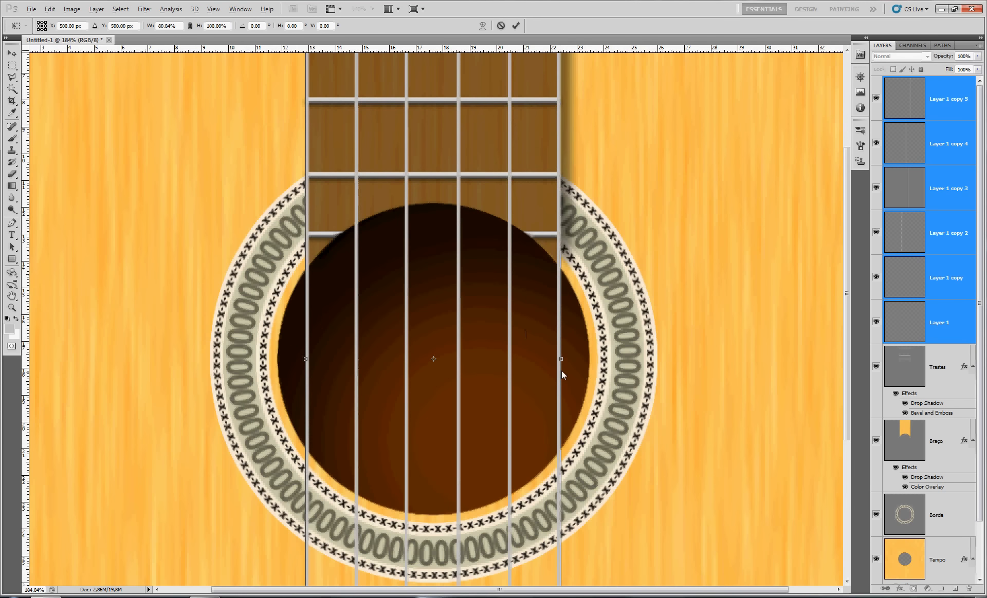
left_click_drag(560, 360, 554, 362)
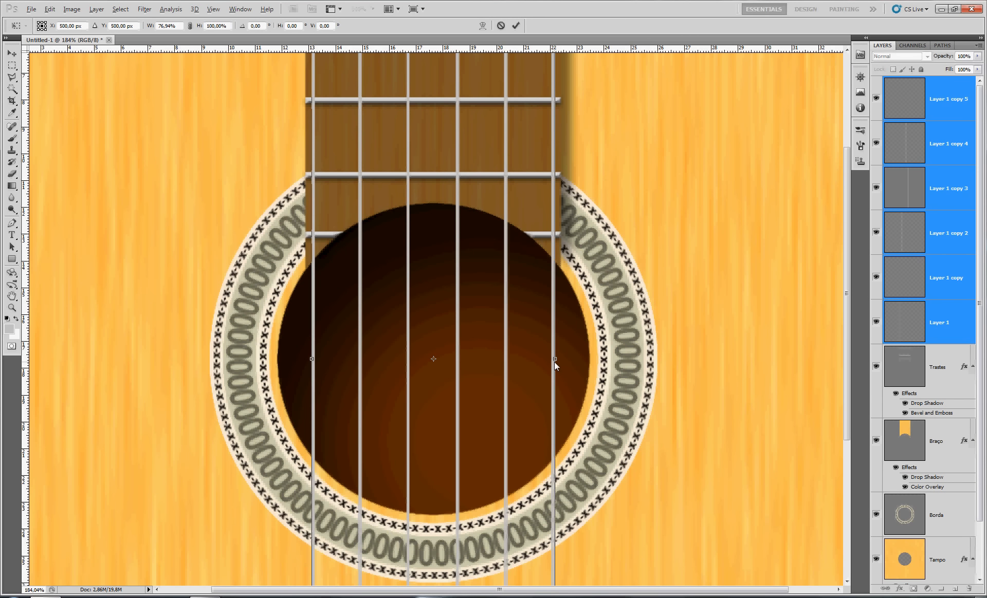
key("Return")
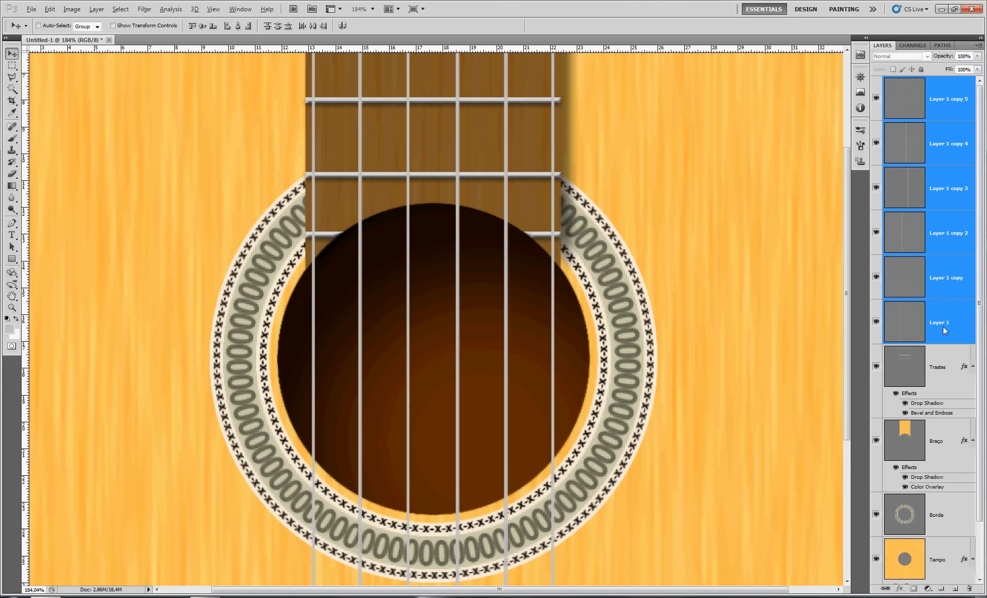
Identify the two lowest string layers by toggling their visibility and move Layer 1 copy above Layer 1 copy 2
left_click(950, 323)
left_click(876, 322)
left_click(876, 322)
left_click(876, 278)
left_click(876, 278)
left_click(949, 274)
left_click_drag(949, 274, 946, 215)
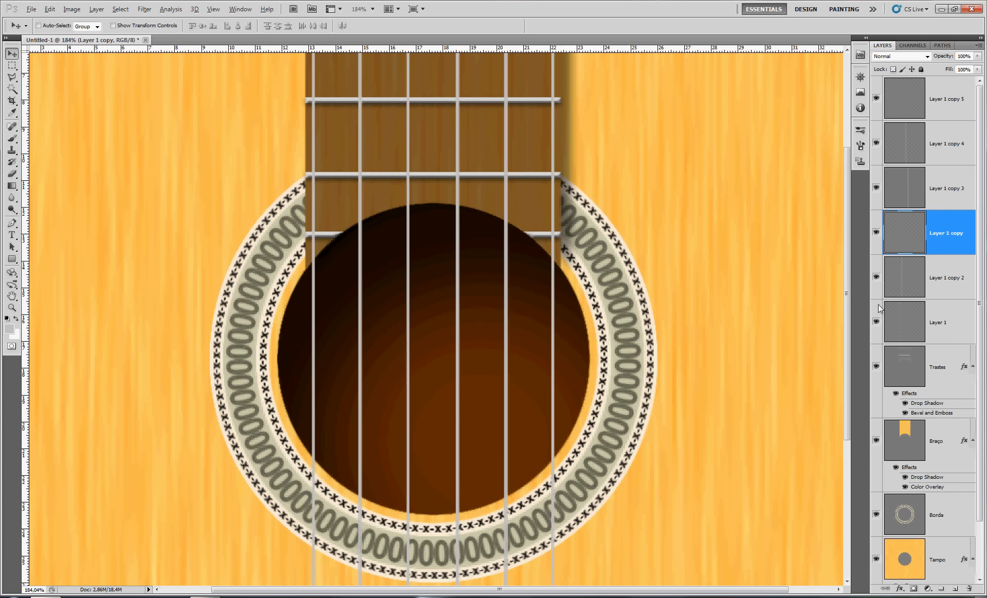
Toggle the remaining string layers to check their order and move Layer 1 copy 3 above Layer 1 copy 4
left_click(876, 277)
left_click(877, 233)
left_click(877, 233)
left_click(876, 188)
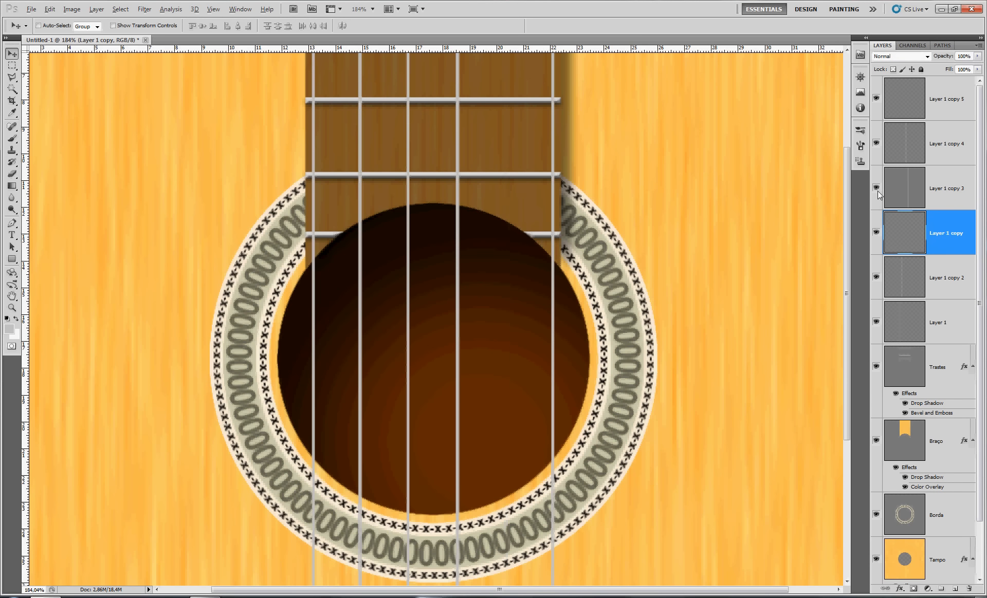
left_click_drag(936, 190, 919, 148)
left_click(880, 143)
left_click(880, 144)
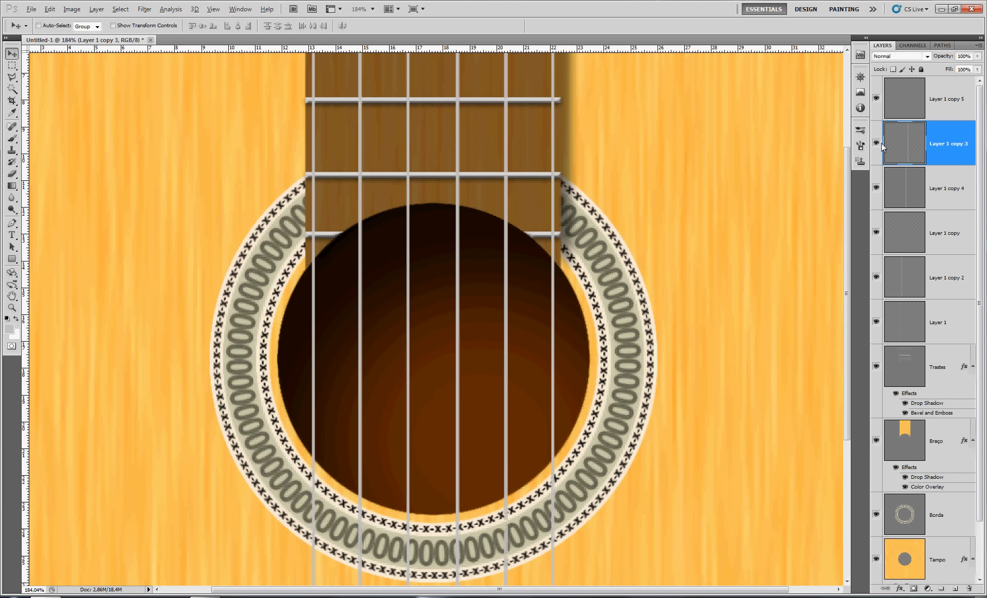
left_click(877, 99)
left_click(877, 99)
Scale the second string from the left, Layer 1 copy 2, to 90% width
left_click(919, 324)
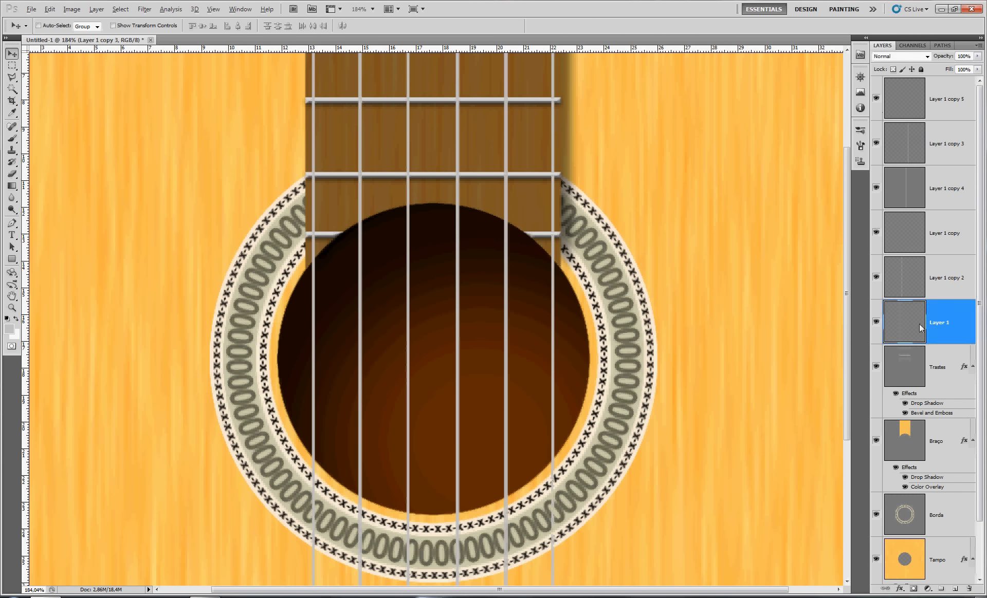
left_click(897, 273)
left_click(876, 280)
left_click(877, 280)
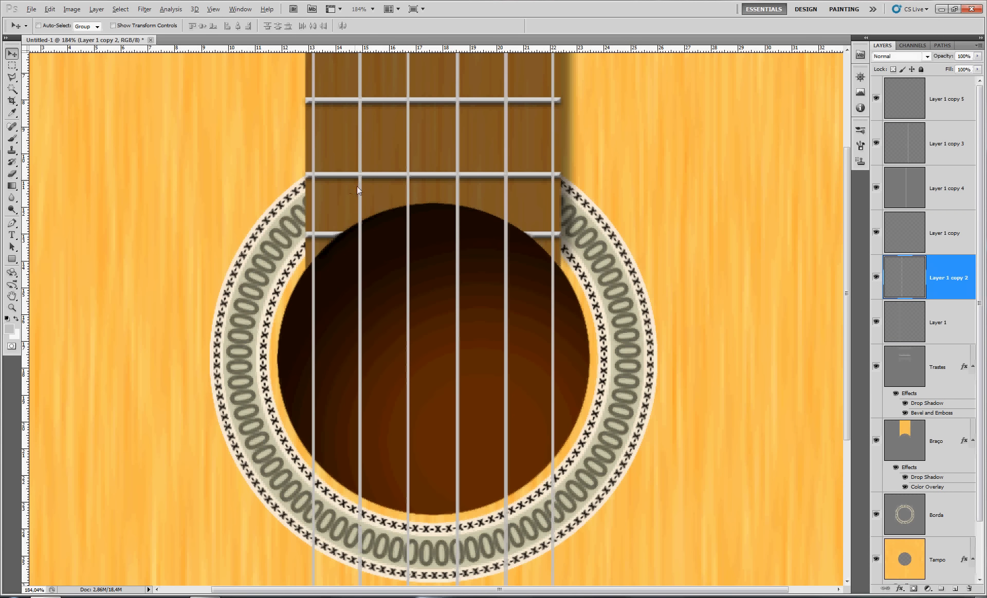
key("ctrl+t")
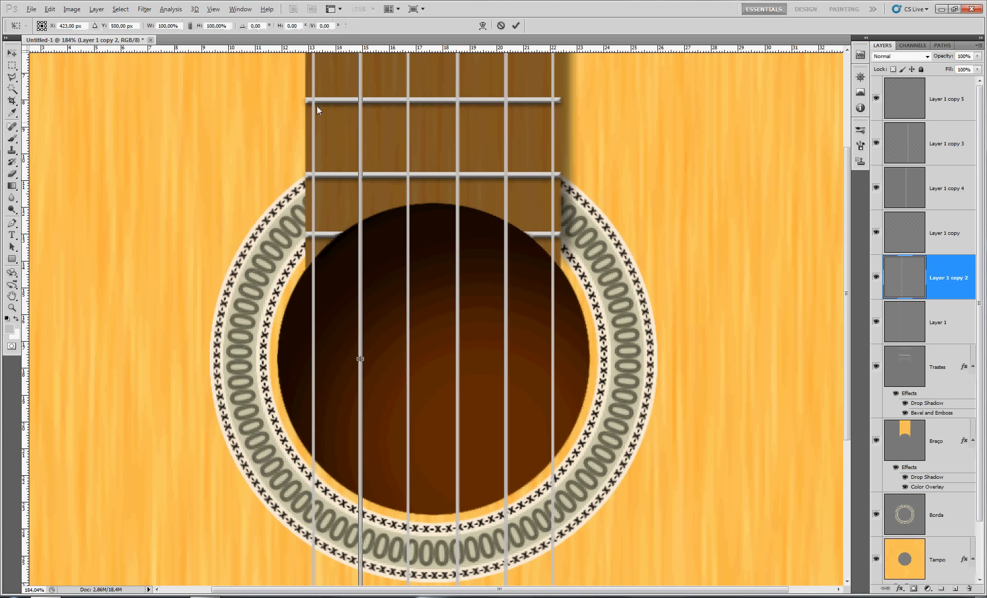
left_click(177, 26)
type("90")
key("Return")
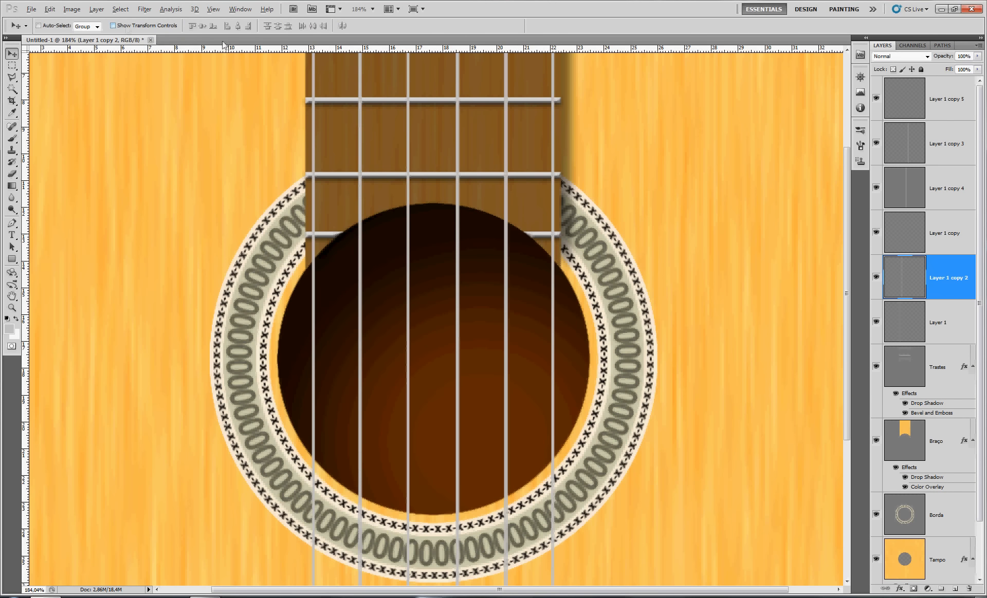
Scale the third string from the left, Layer 1 copy, to 80% width
left_click(956, 237)
key("ctrl+t")
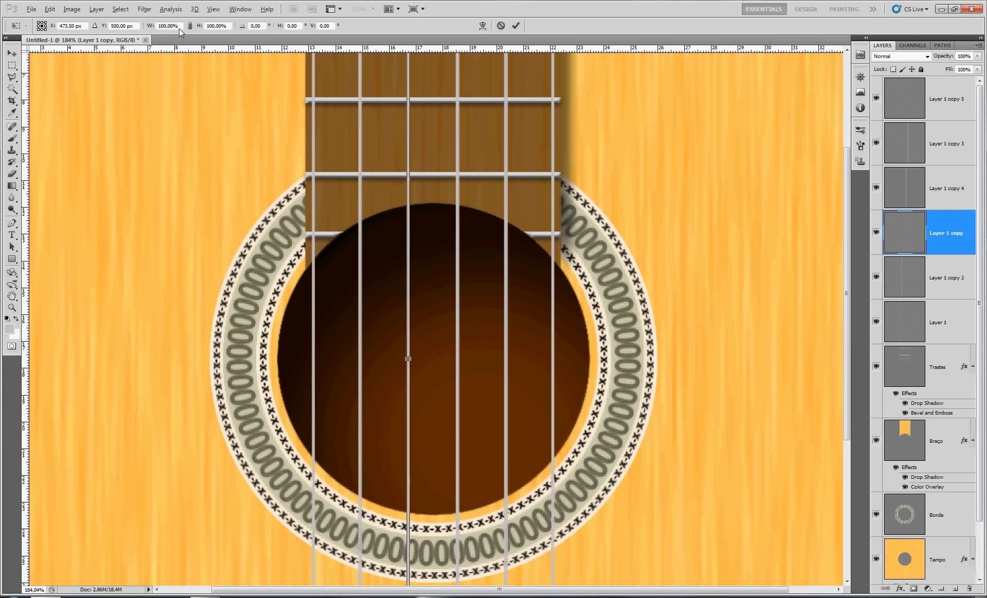
left_click(172, 26)
type("80")
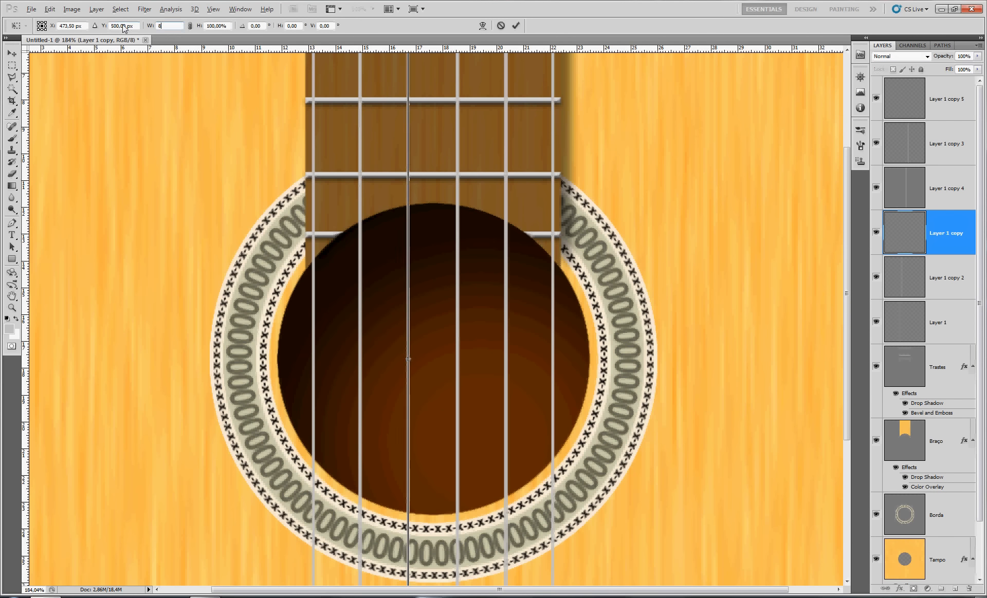
key("Return")
key("Return")
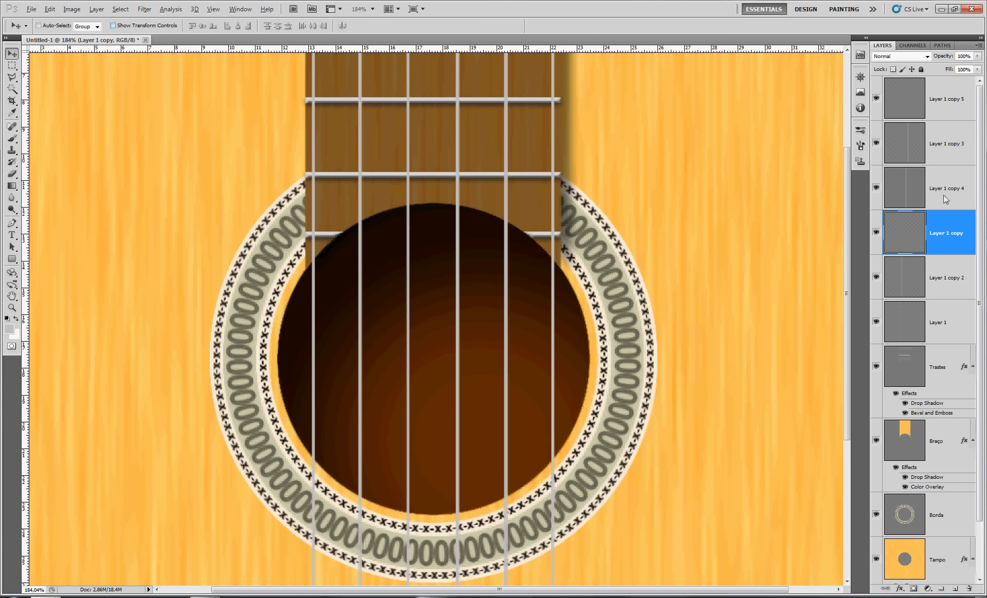
Scale the fourth string from the left, Layer 1 copy 4, to 80% width
left_click(944, 197)
key("ctrl+t")
left_click(168, 26)
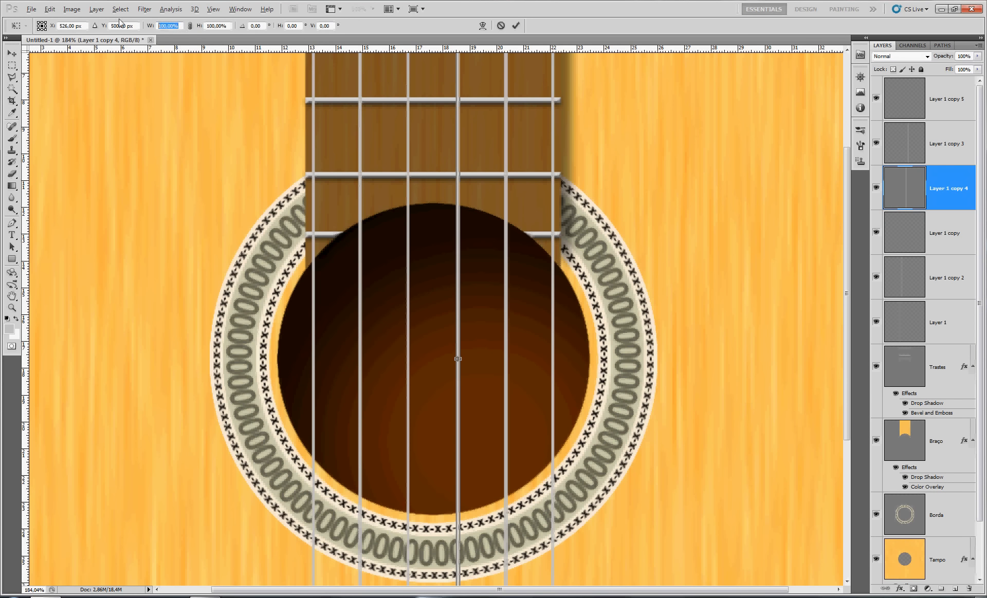
type("80")
key("Return")
key("Return")
Scale the fifth string from the left, Layer 1 copy 3, to 80% width
left_click(943, 149)
key("ctrl+t")
left_click(168, 26)
type("80")
key("Return")
key("Return")
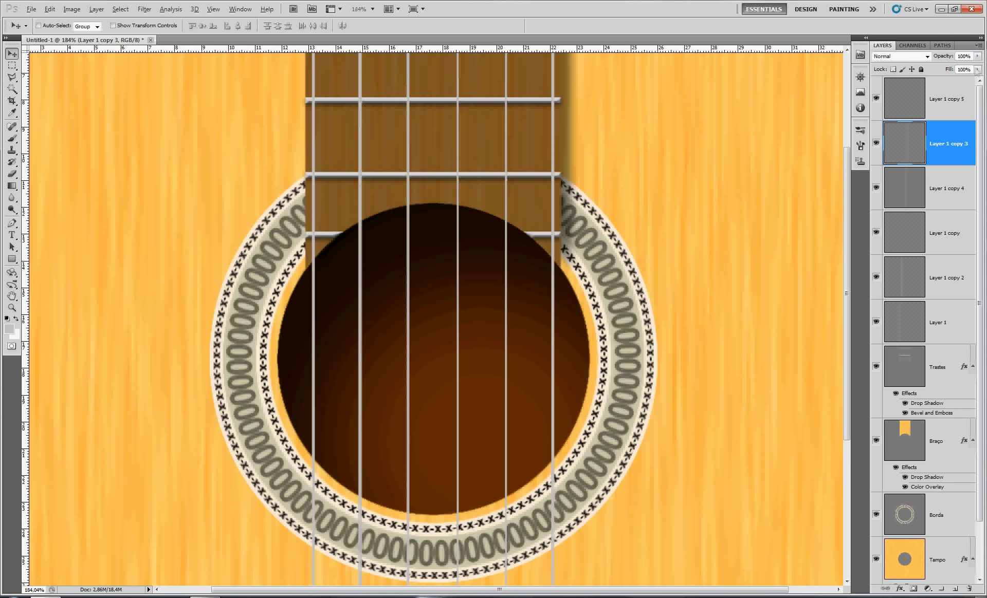
Narrow the sixth string from the left, Layer 1 copy 5, by reducing its horizontal scale
left_click(965, 103)
key("ctrl+t")
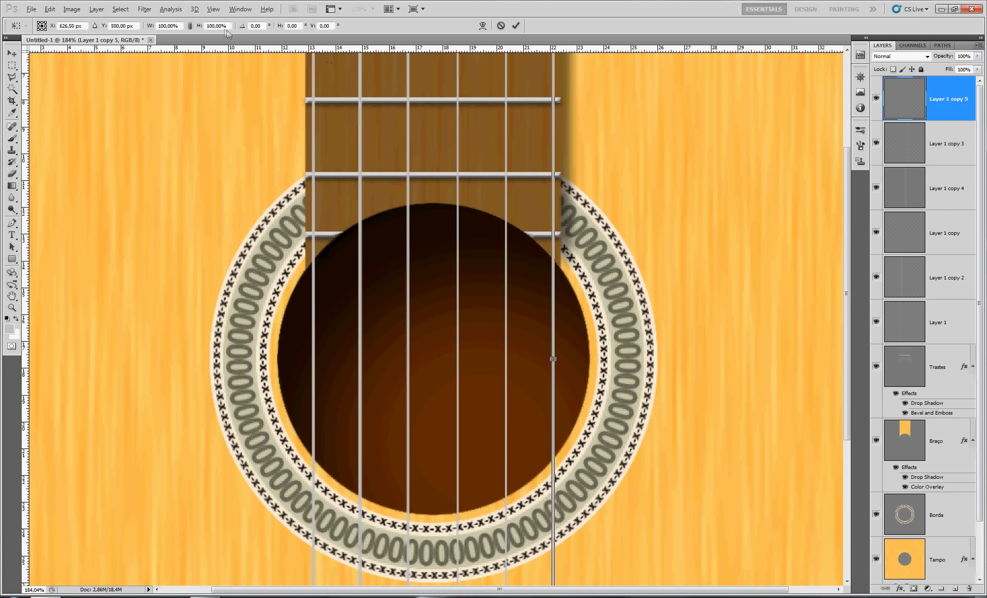
left_click(178, 27)
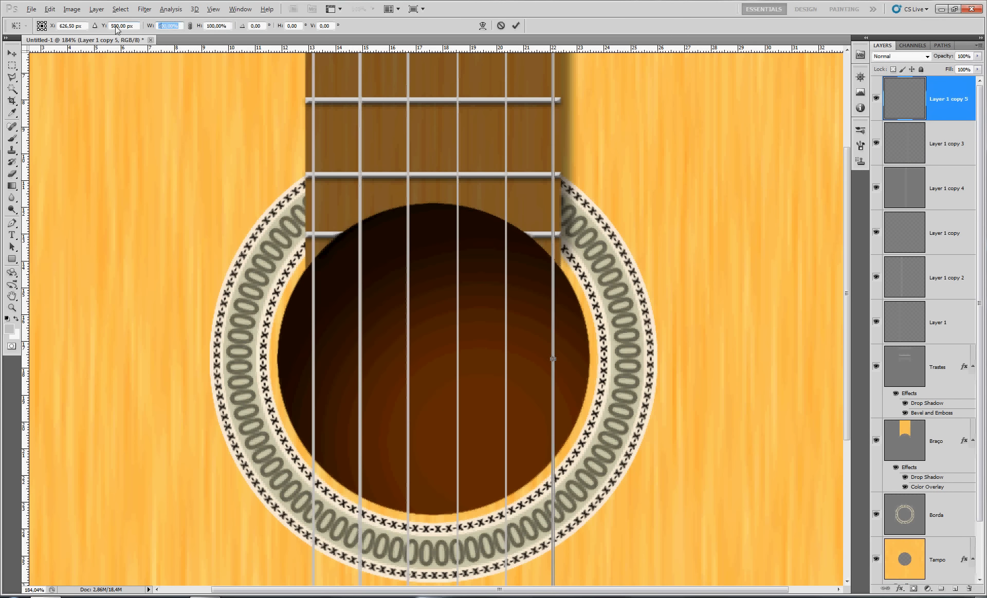
key("Return")
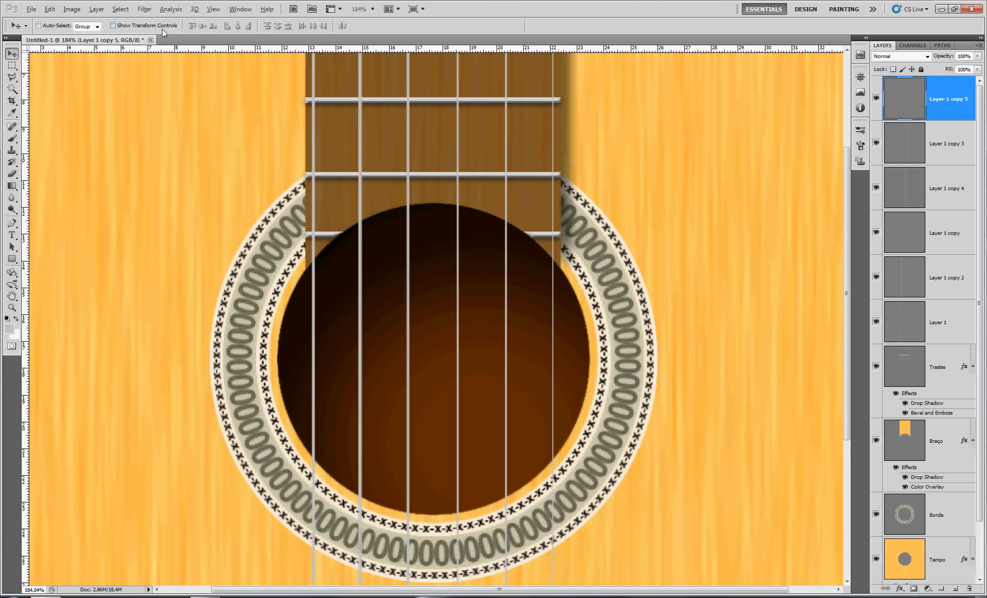
Merge the three left string layers, Layer 1, Layer 1 copy 2 and Layer 1 copy, and name the result Graves
left_click(939, 332)
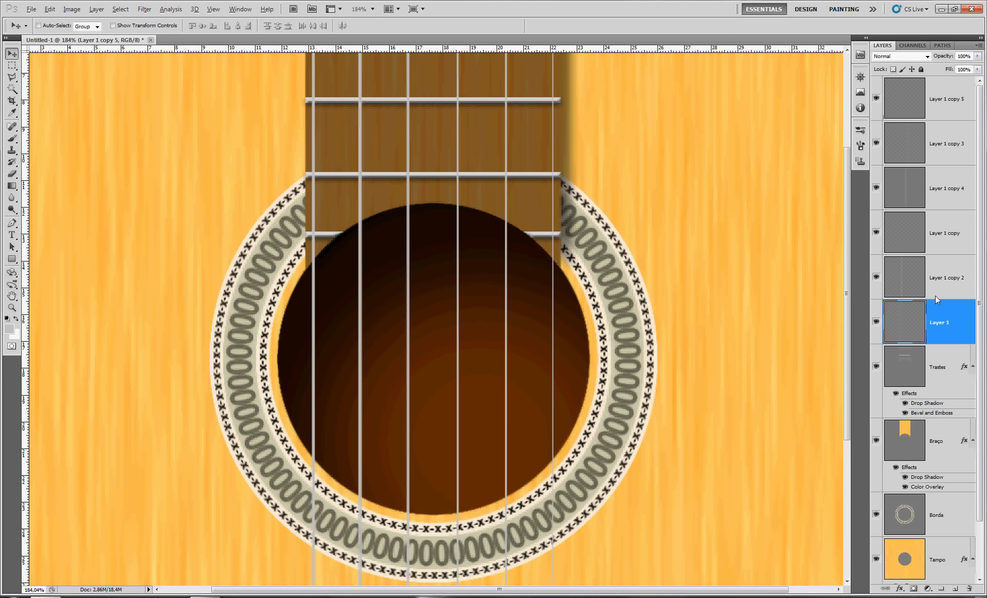
left_click(945, 242, "shift")
key("ctrl+e")
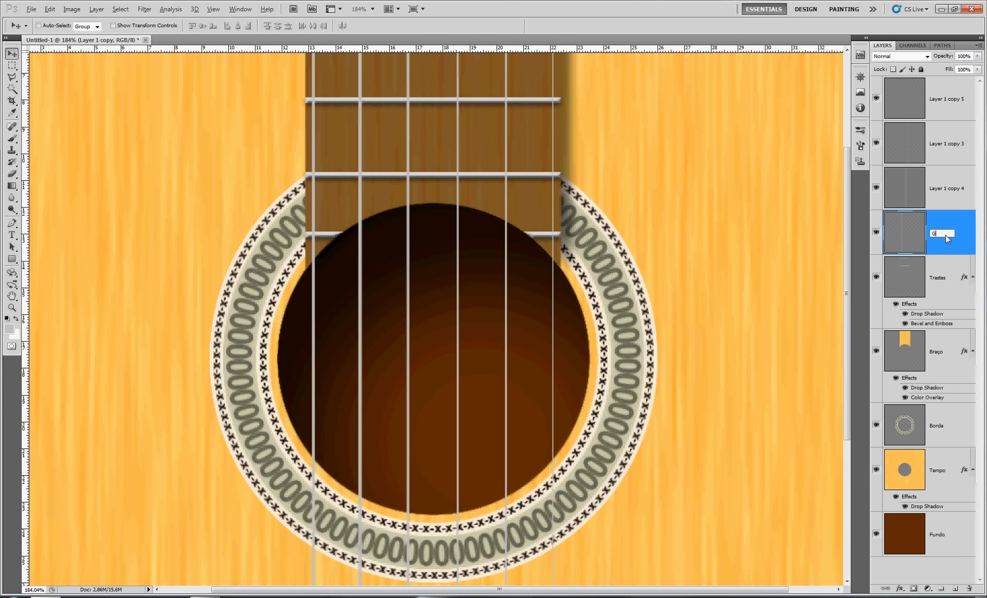
key("Return")
Merge the three right string layers, Layer 1 copy 4, copy 3 and copy 5, and name the result Agudas
left_click(957, 188)
left_click(955, 107, "shift")
key("ctrl+e")
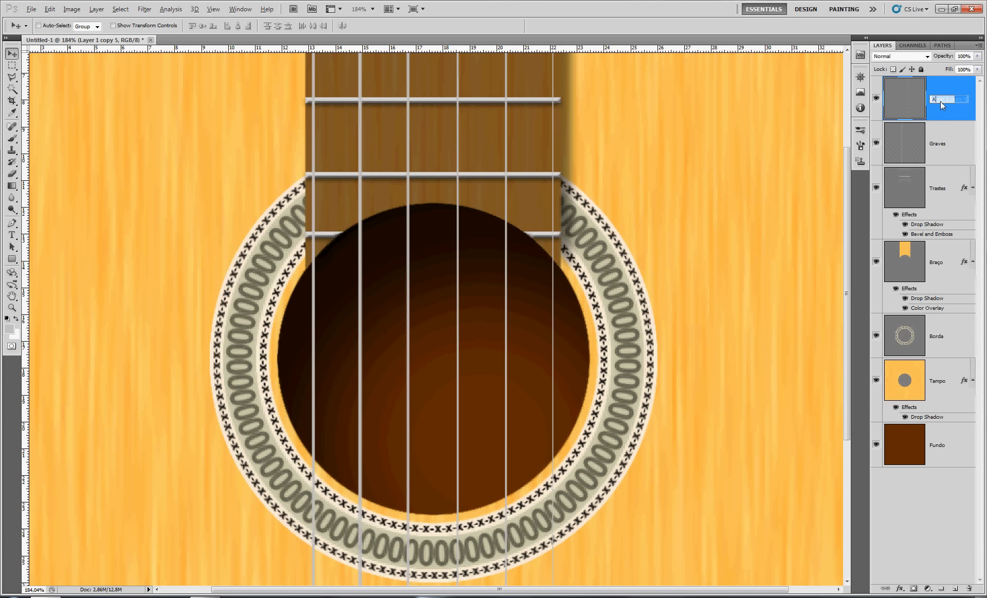
key("Return")
Fill a square selection on the wood left of the neck with white, ffffff, on the Graves layer
left_click(903, 147)
left_click(12, 65)
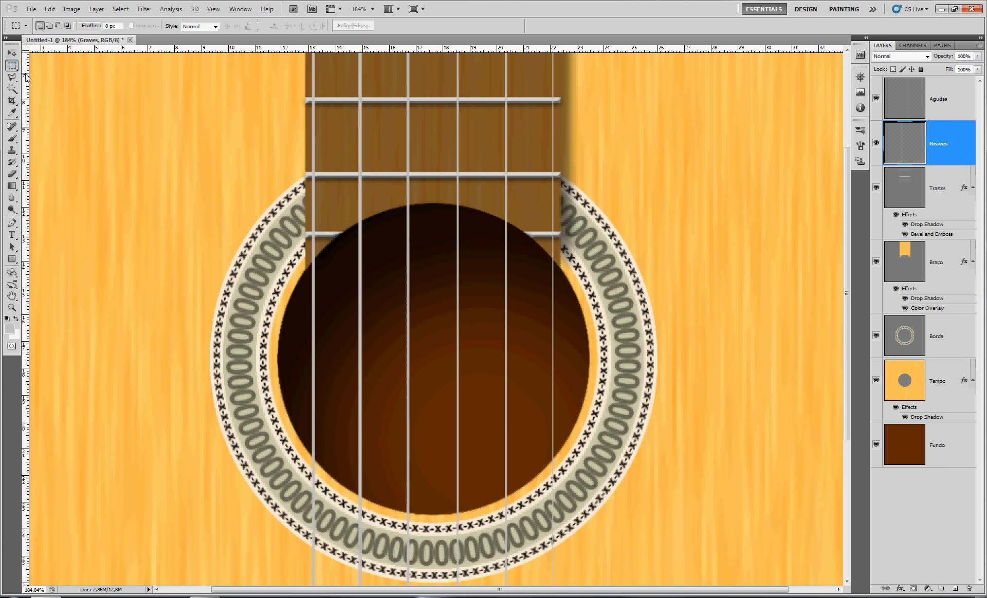
left_click_drag(79, 122, 179, 220)
left_click(9, 329)
left_click_drag(360, 167, 317, 128)
left_click(571, 148)
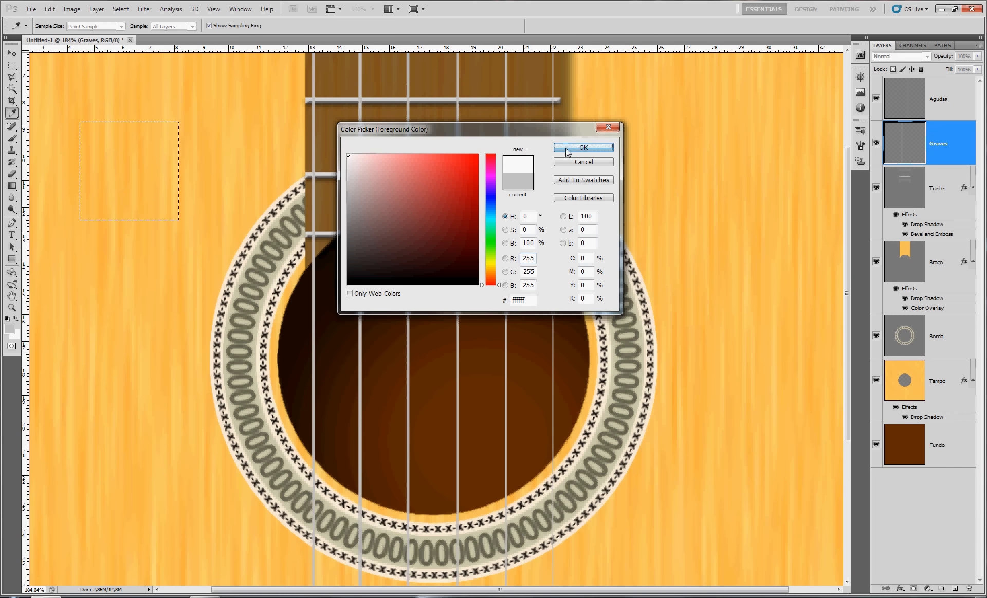
key("alt+BackSpace")
Turn the lower half of the white square black with Hue/Saturation at Lightness -100
left_click_drag(64, 241, 214, 172)
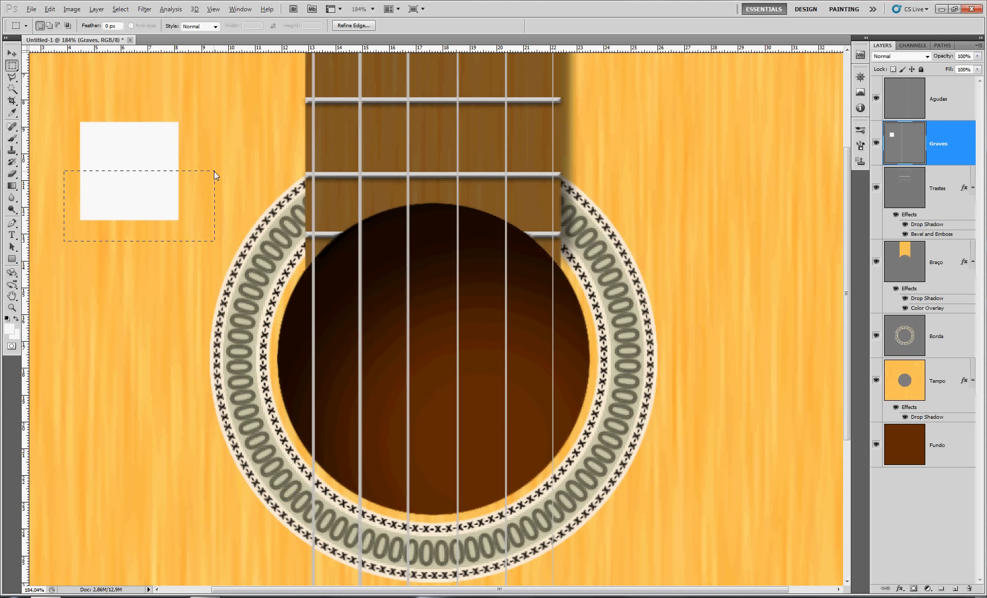
key("ctrl+u")
left_click_drag(751, 237, 699, 237)
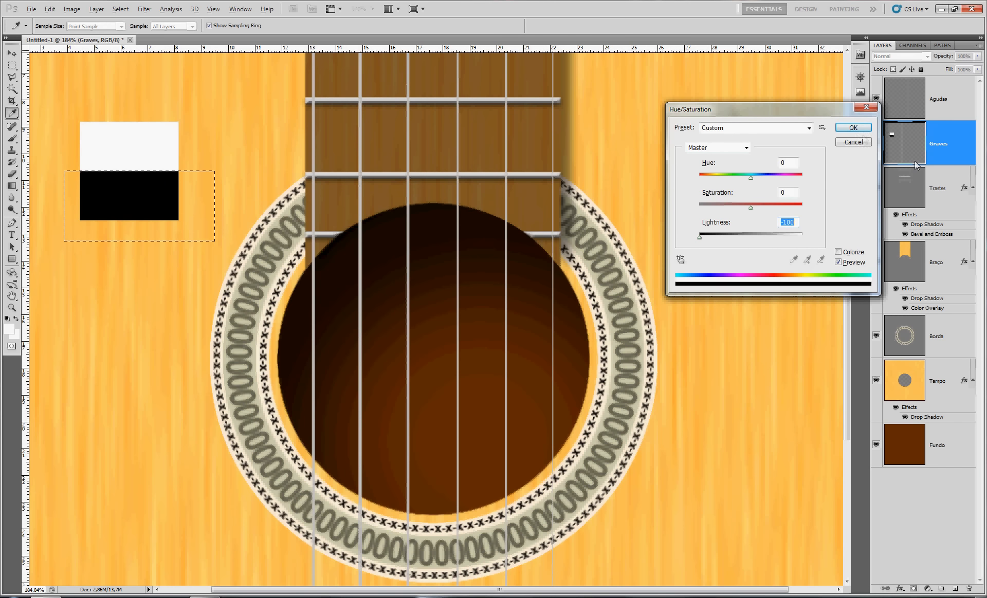
left_click(854, 129)
Select both the white and black halves of the square and define them as a pattern named corda
left_click(12, 89)
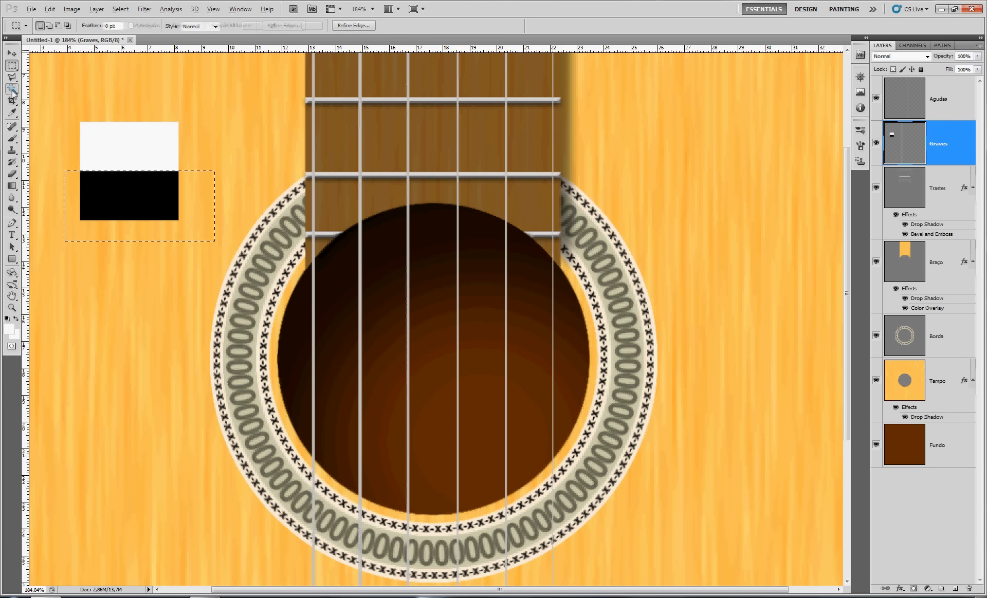
left_click(104, 147)
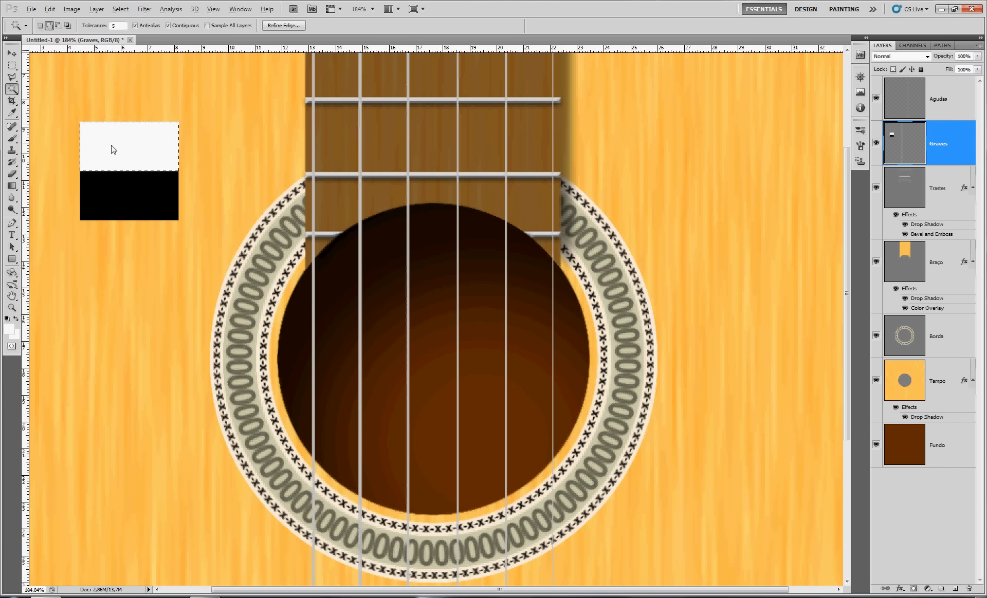
left_click(115, 193, "shift")
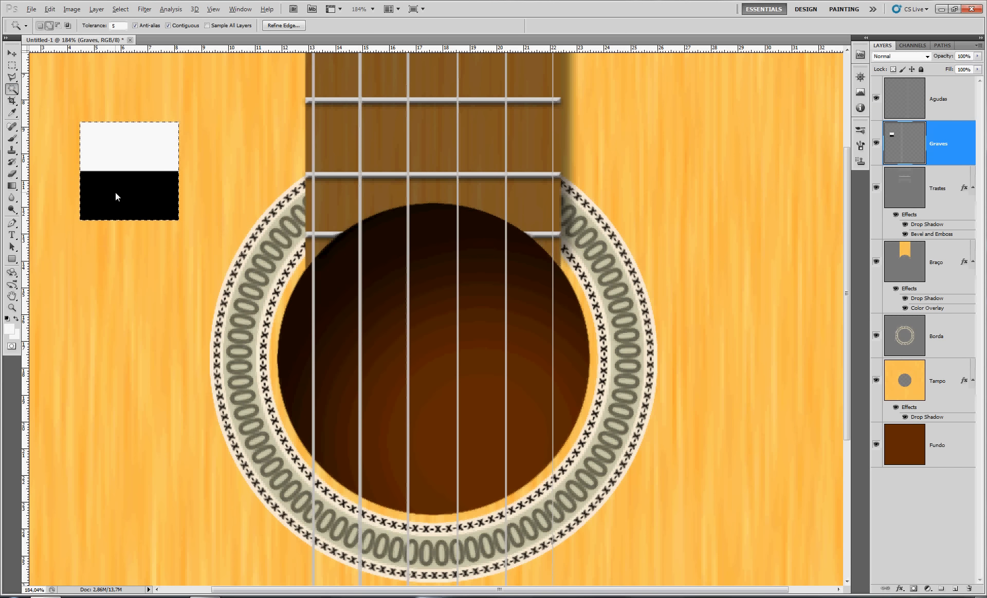
left_click(50, 8)
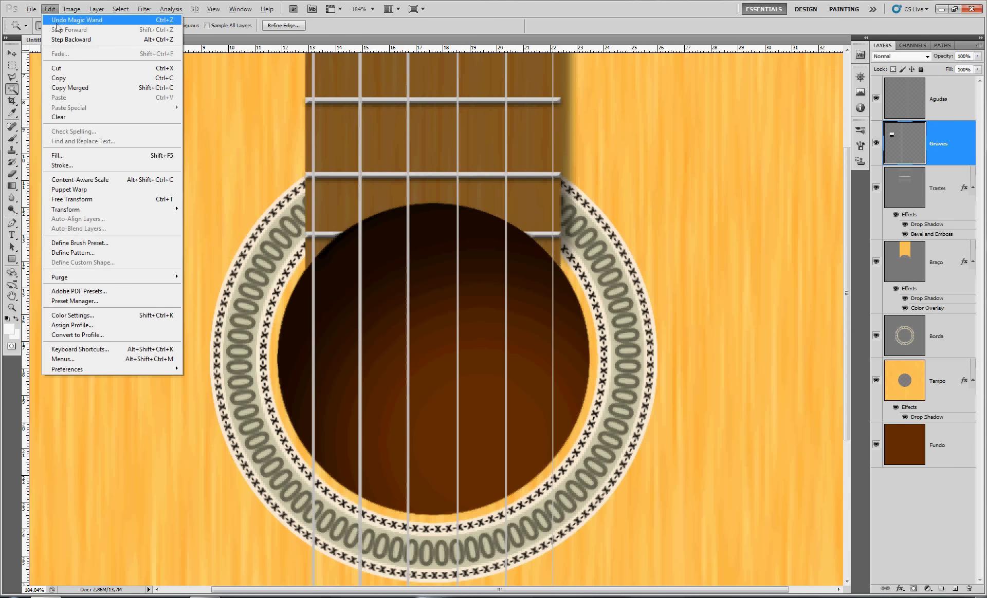
left_click(87, 252)
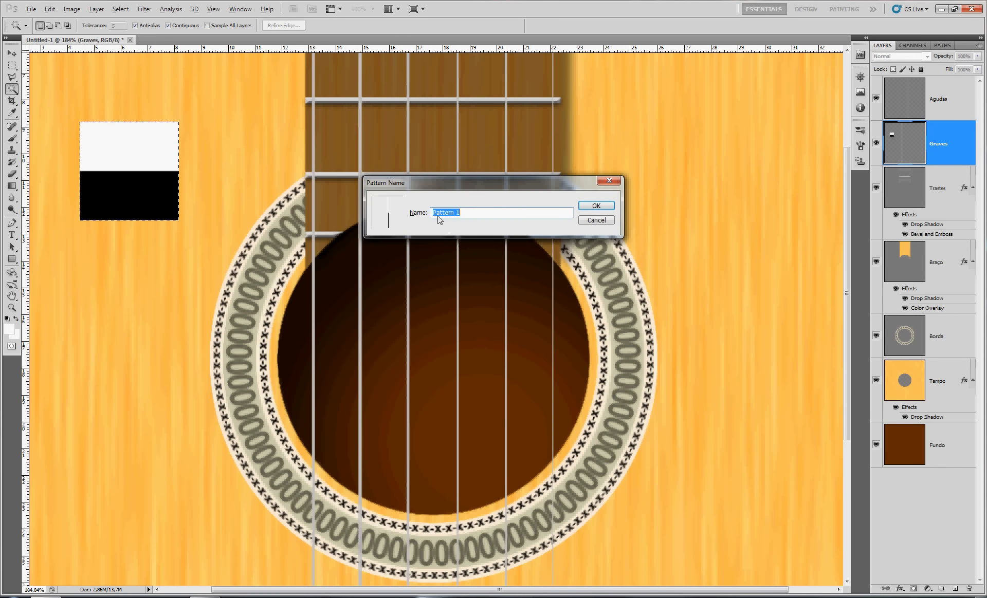
type("corda")
left_click(594, 205)
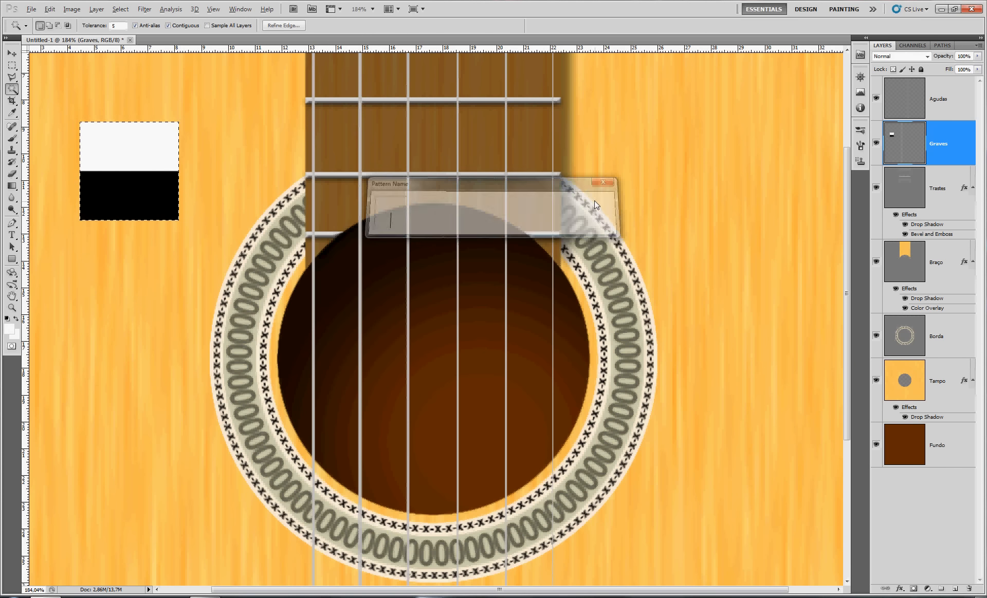
Delete the black-and-white square from the Graves layer and clear the selection
key("m")
left_click_drag(69, 109, 179, 219)
key("Delete")
key("ctrl+d")
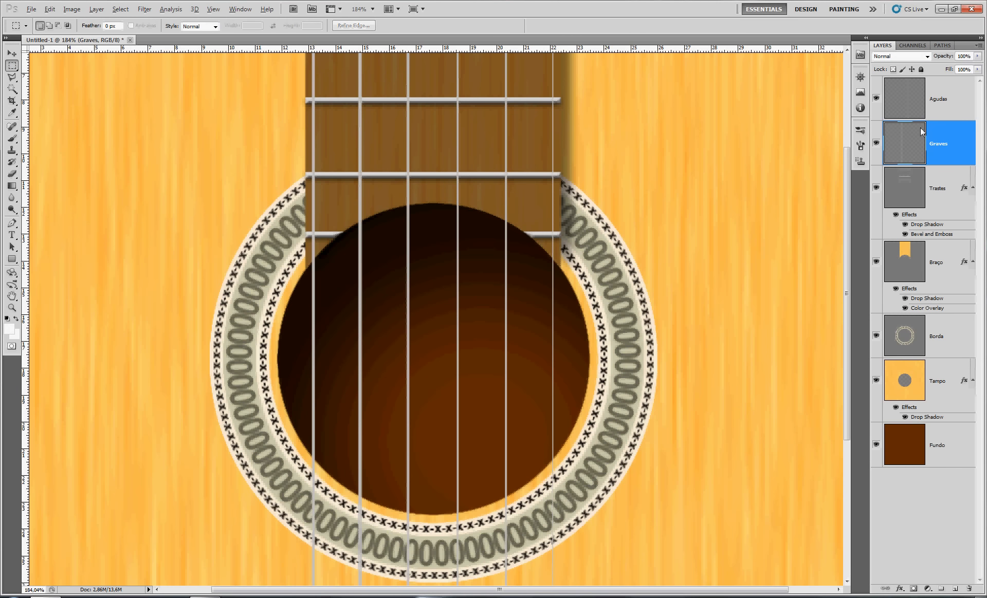
Add a drop shadow to the Graves layer with global light off, angle 180° and distance 10 px
double_click(966, 152)
scroll(341, 251, "up", 3)
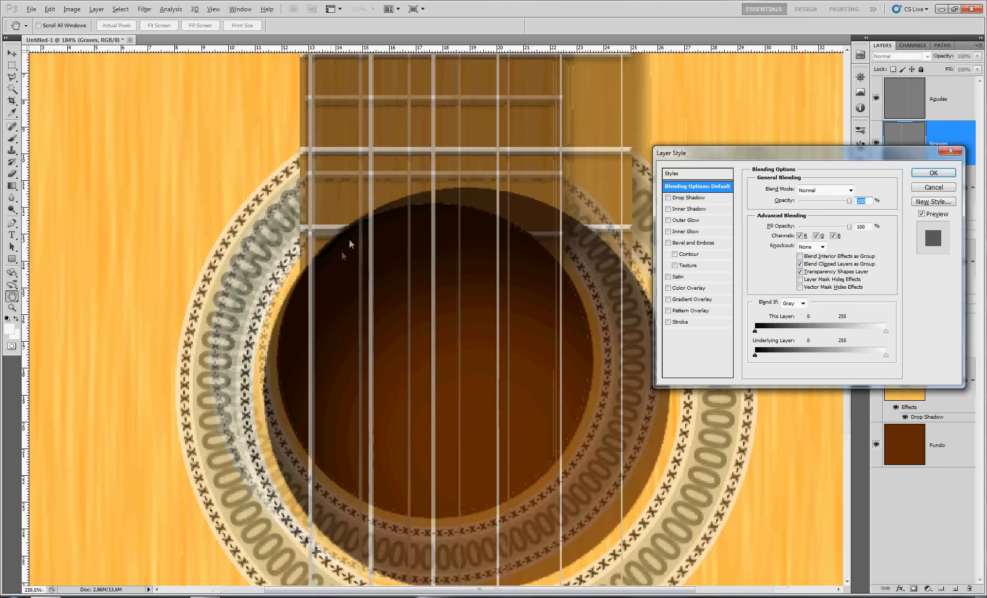
scroll(362, 218, "up", 1)
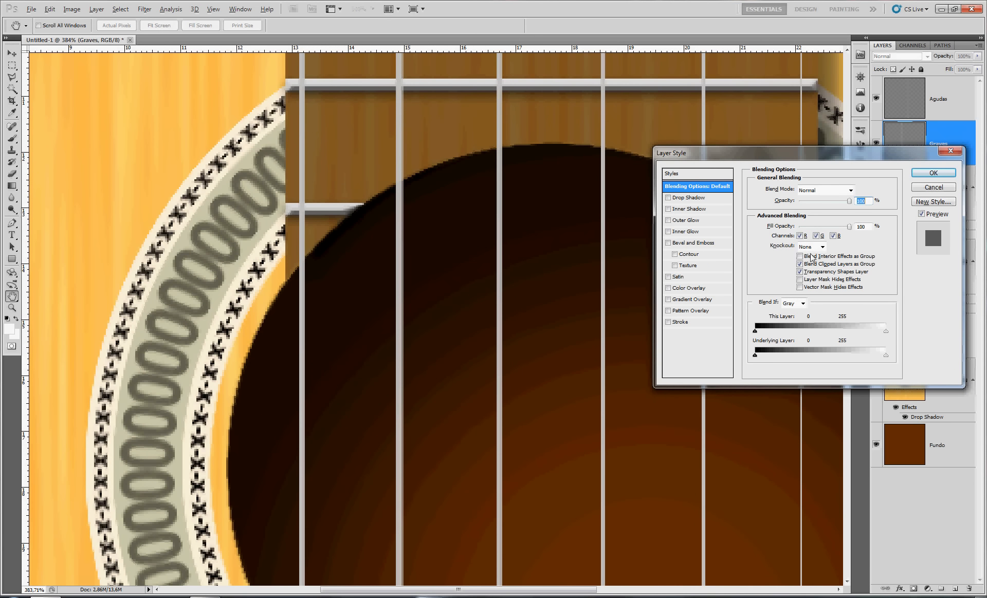
left_click(698, 200)
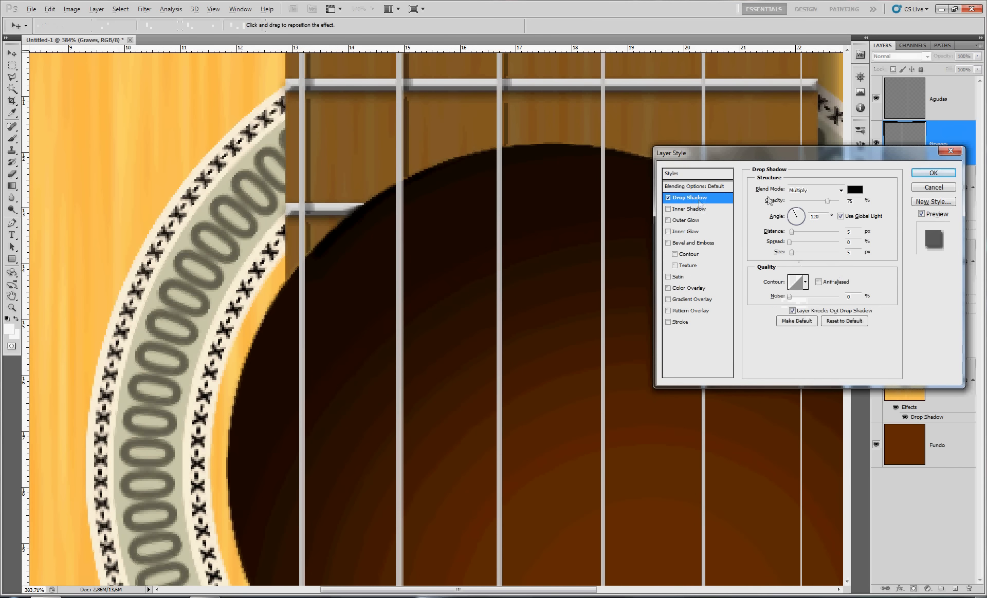
left_click(840, 216)
left_click(790, 216)
double_click(815, 216)
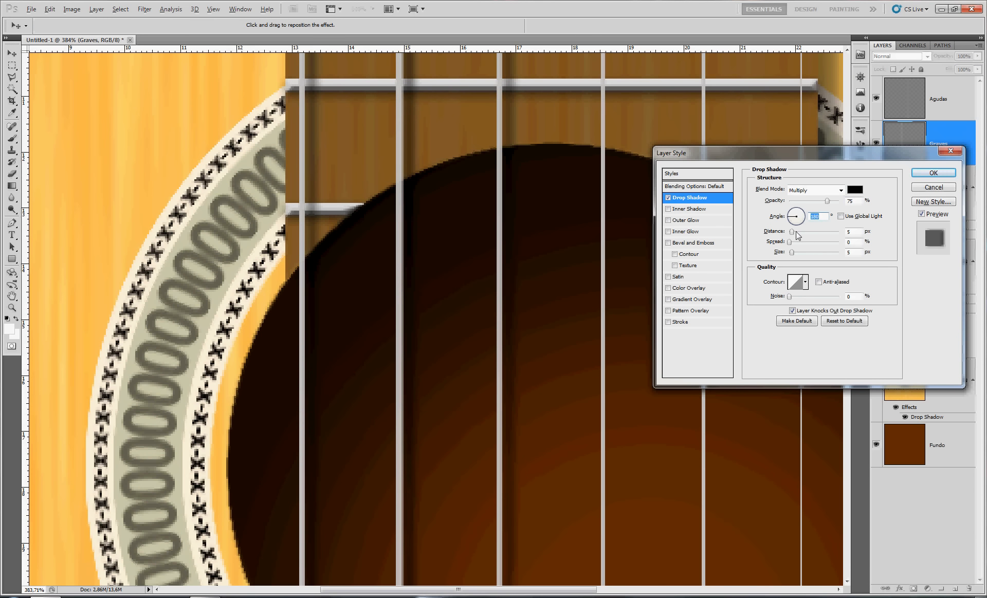
type("10")
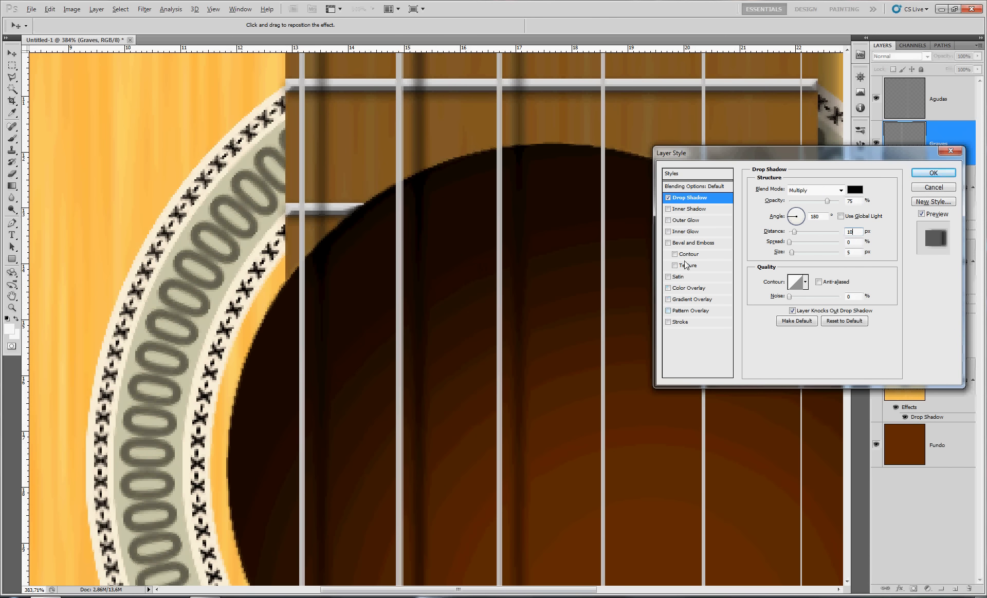
Add Bevel and Emboss with a texture to the Graves layer, using the corda pattern at 3% scale and reduced depth
left_click(682, 244)
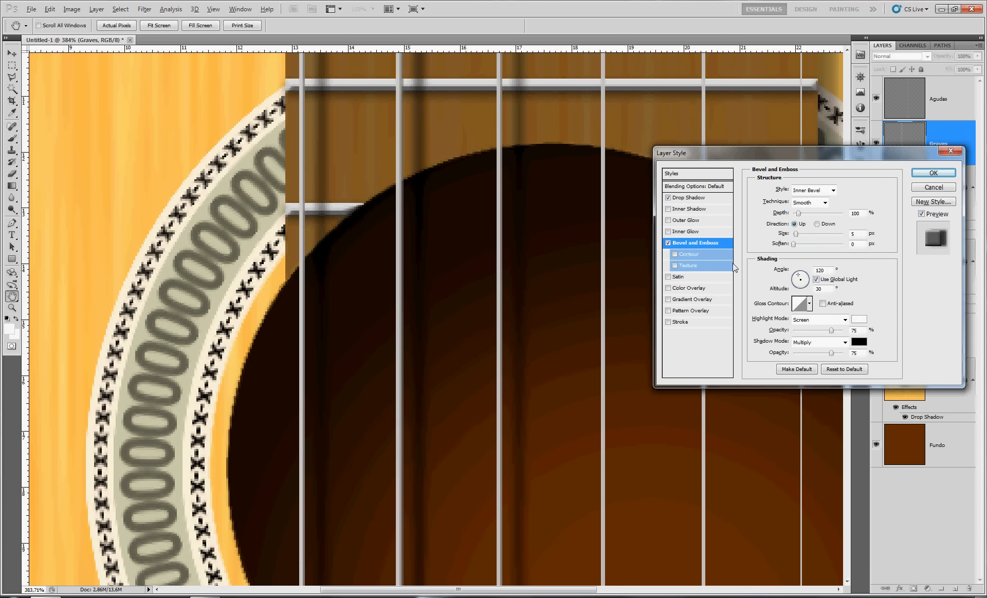
left_click(686, 264)
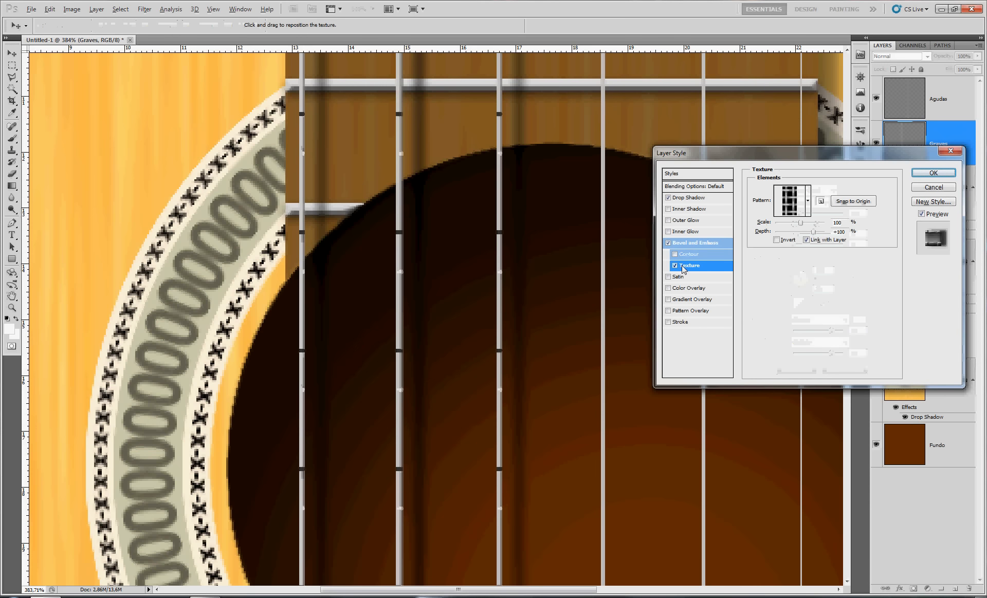
left_click(809, 201)
left_click_drag(862, 300, 865, 348)
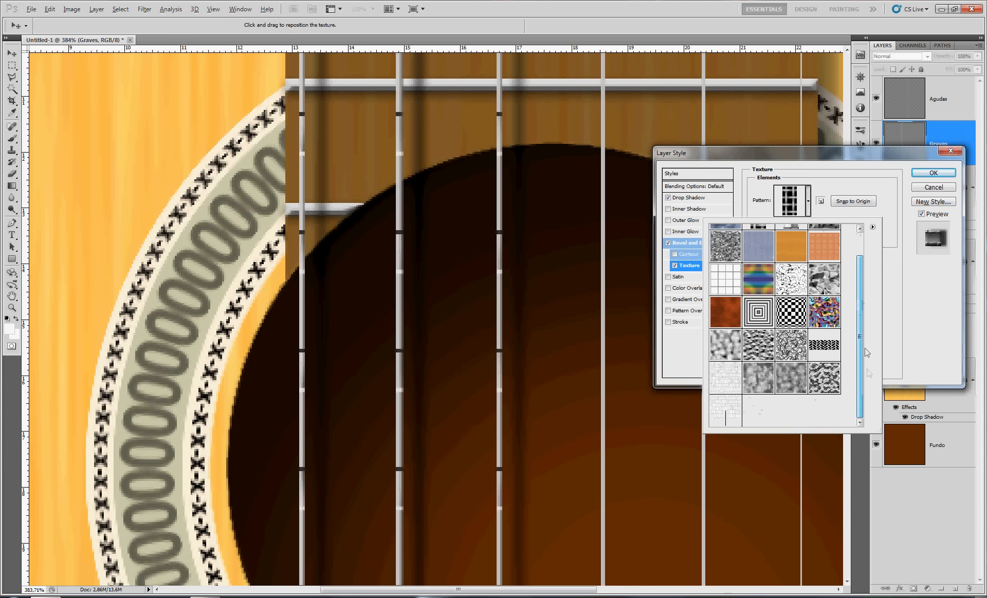
left_click(726, 411)
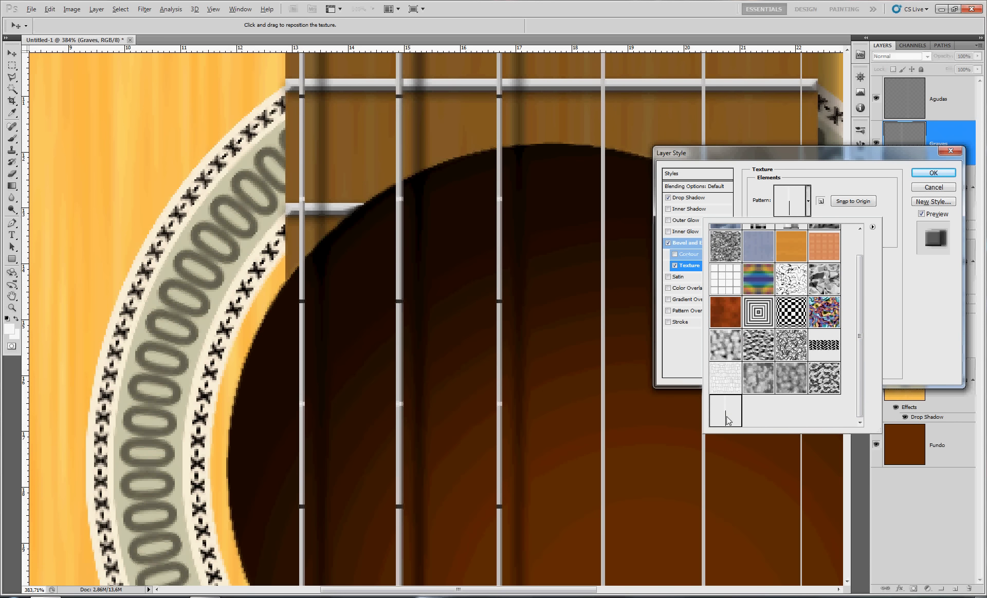
left_click(903, 266)
left_click_drag(810, 223, 776, 226)
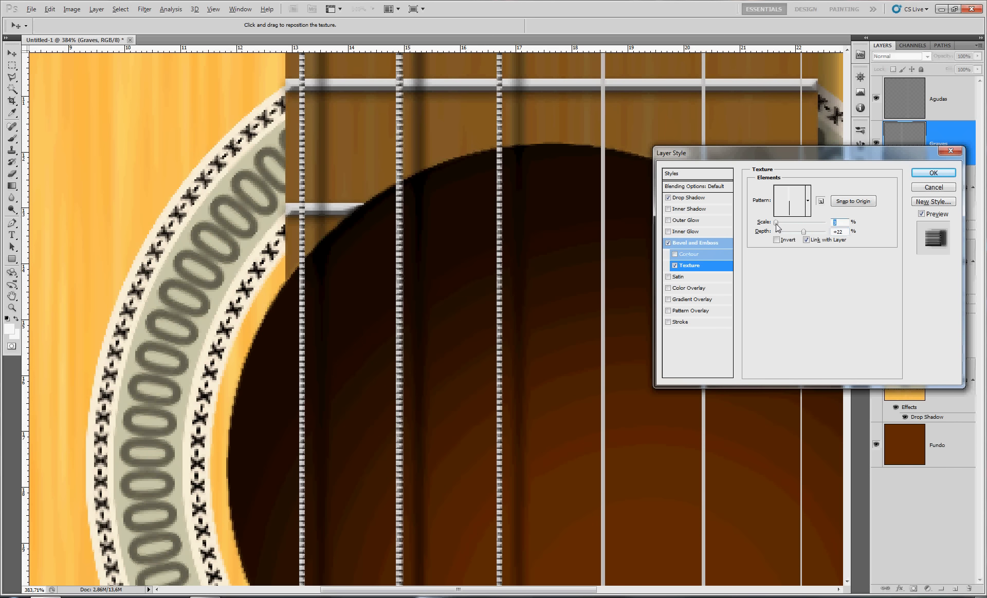
key("Tab")
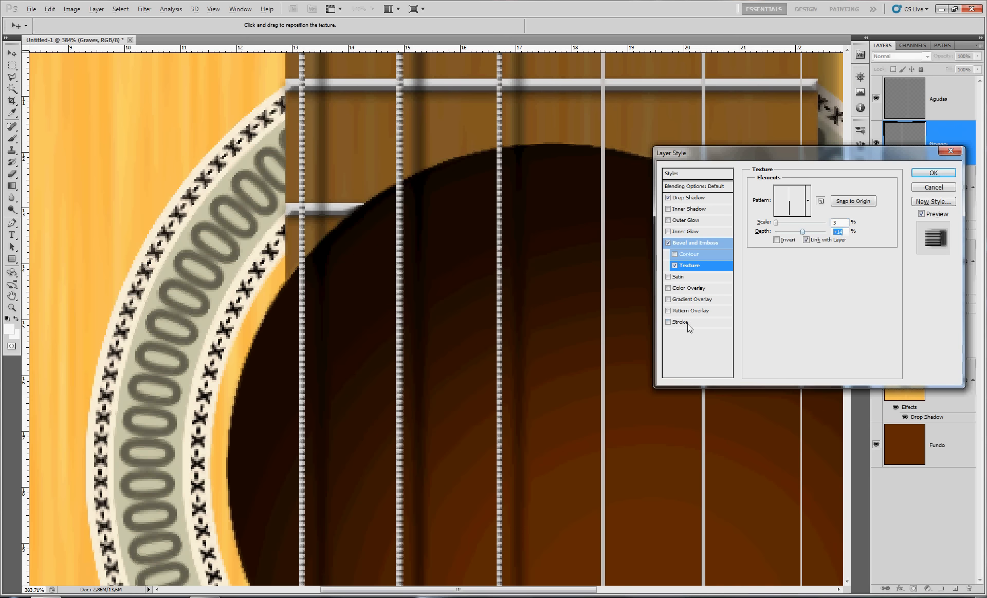
Add a brown 845204 color overlay to the Graves layer and apply the layer style
left_click(691, 289)
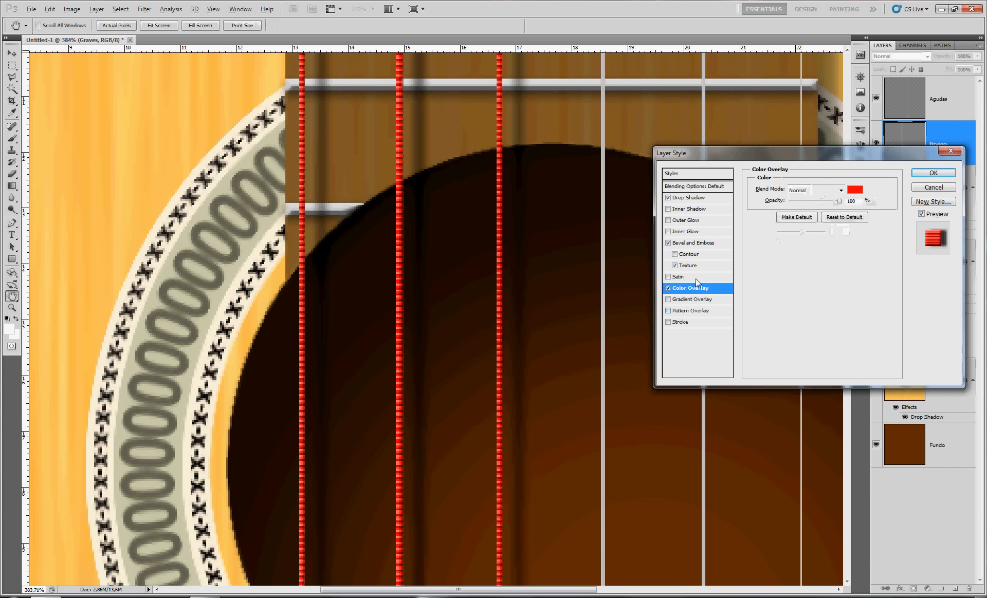
left_click(855, 190)
left_click(490, 271)
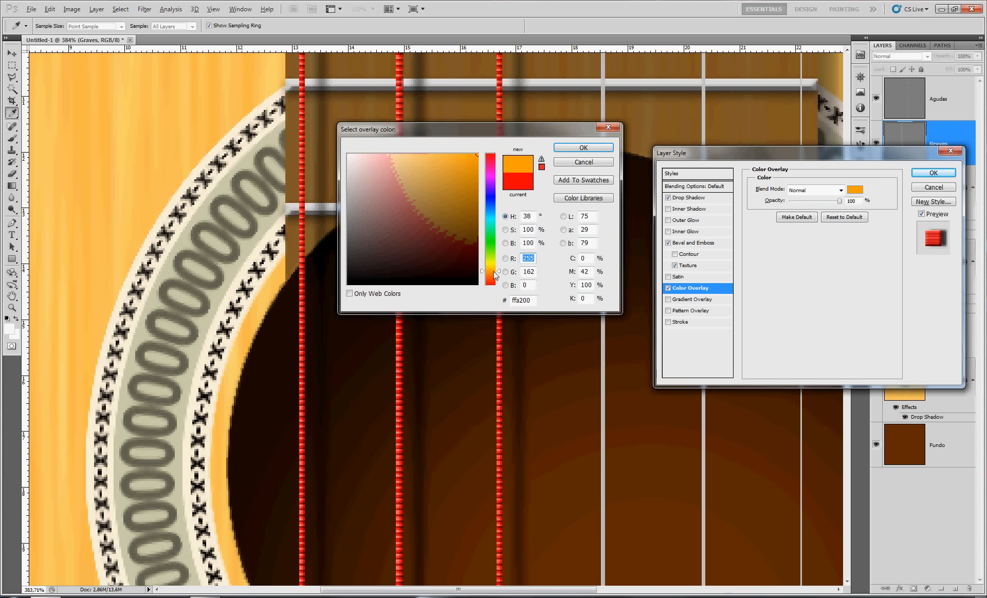
left_click_drag(467, 238, 474, 217)
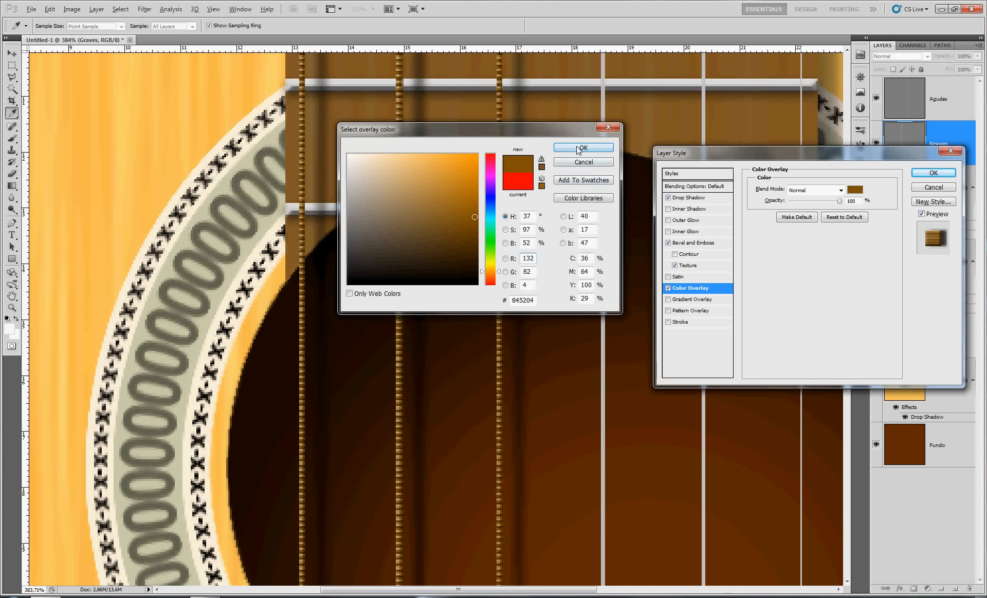
left_click(583, 148)
left_click(933, 173)
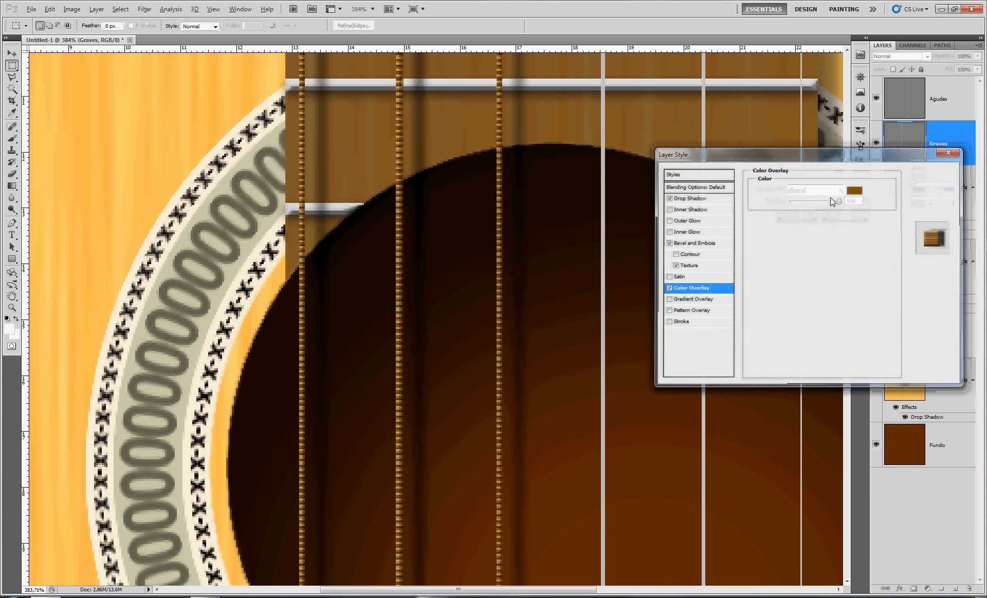
Add a drop shadow to the Agudas layer with global light off, angle 180° and distance 10 px
left_click_drag(637, 228, 557, 390)
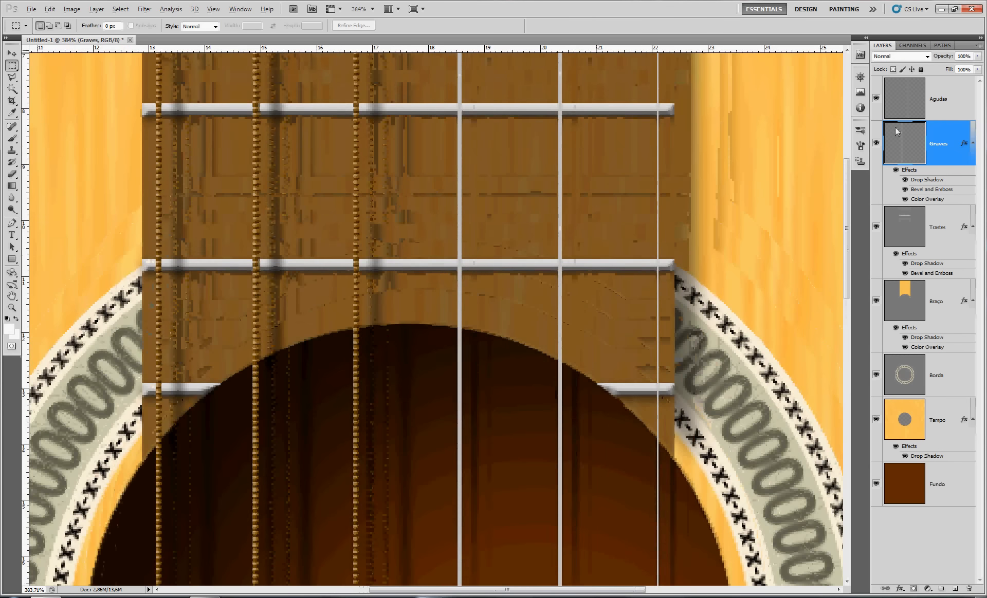
left_click(957, 97)
double_click(957, 97)
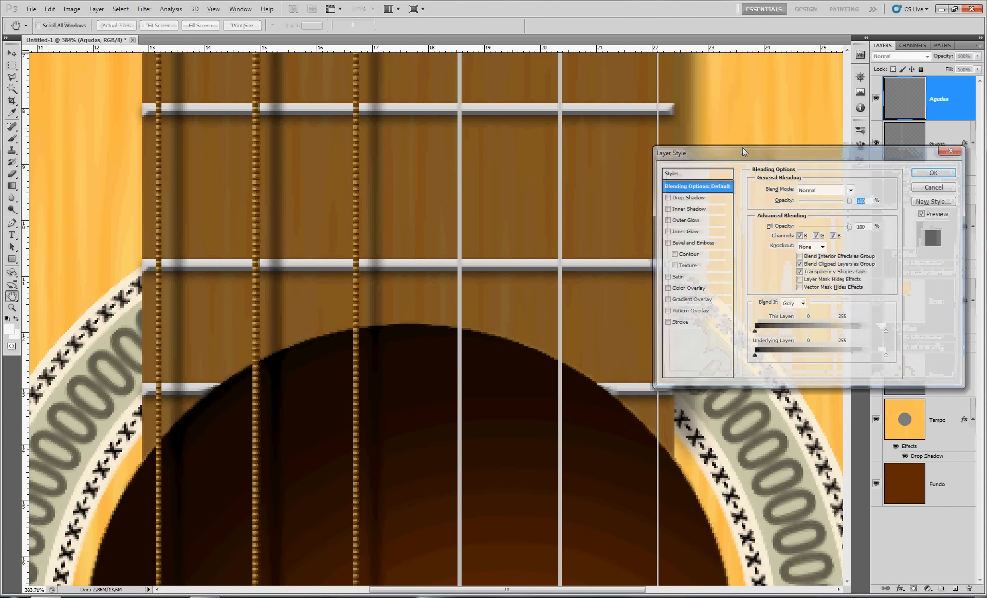
left_click(694, 199)
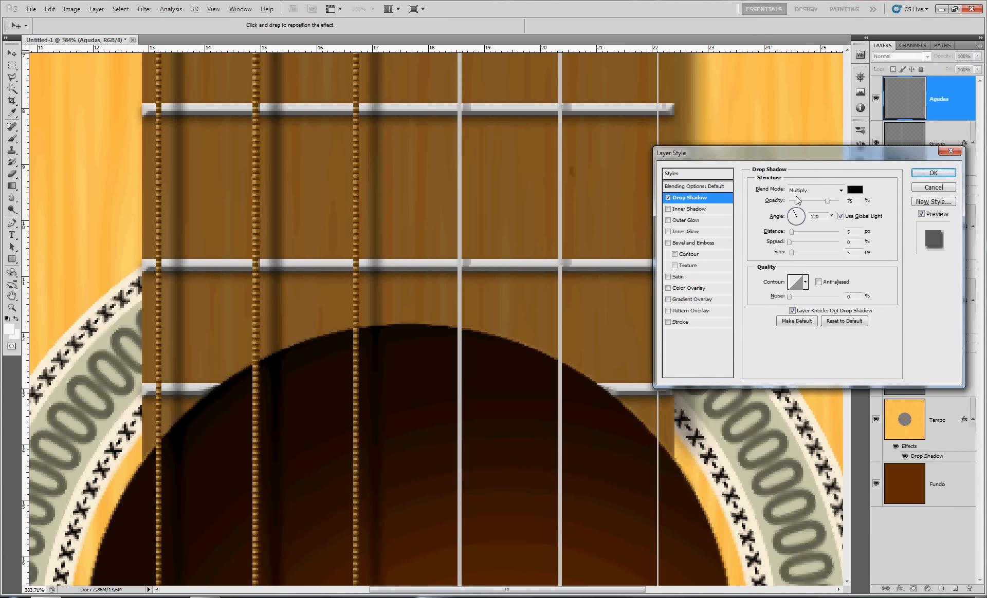
left_click(841, 217)
left_click(791, 218)
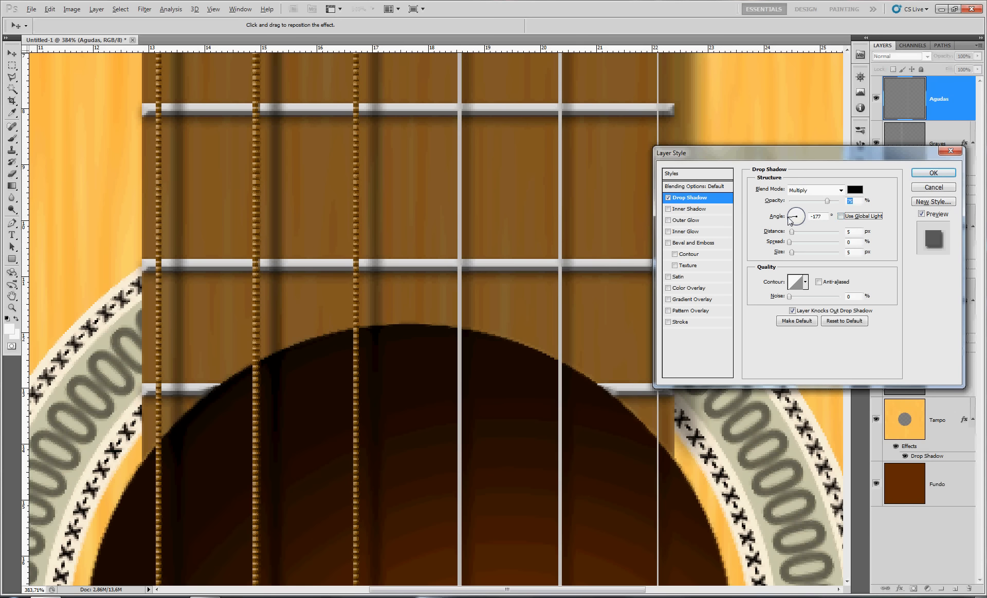
left_click(828, 219)
type("1")
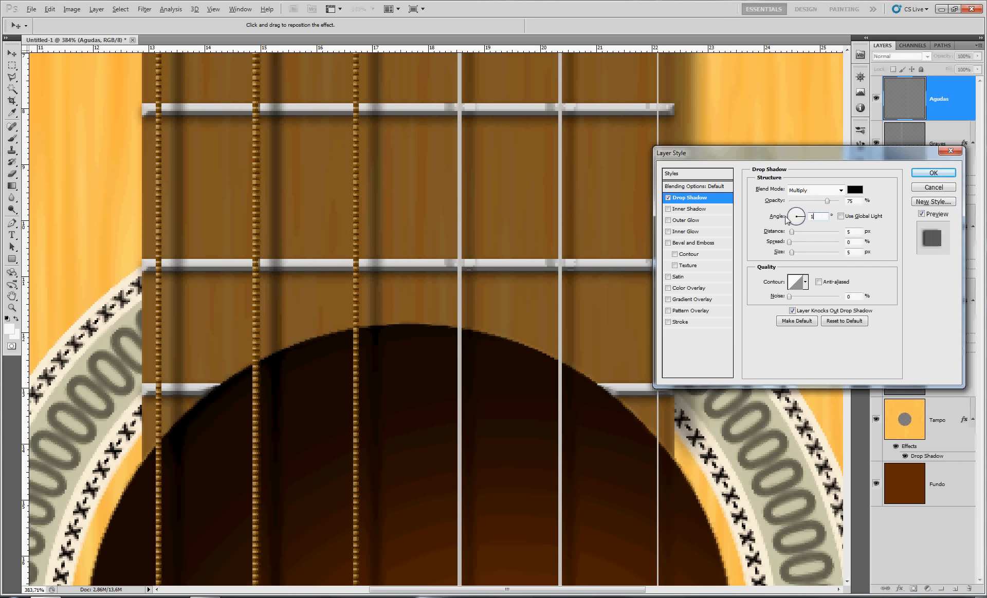
type("80")
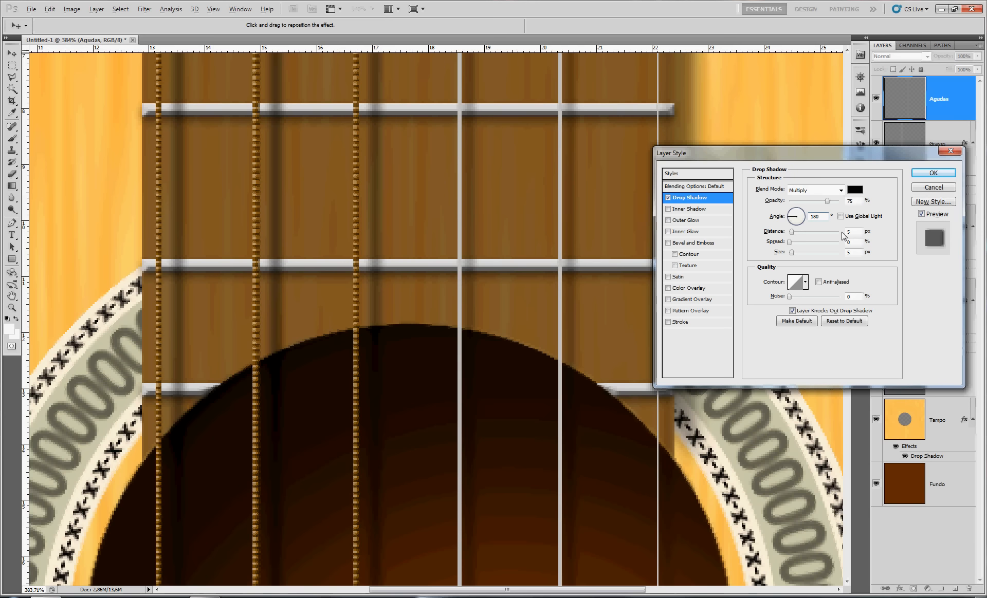
type("10")
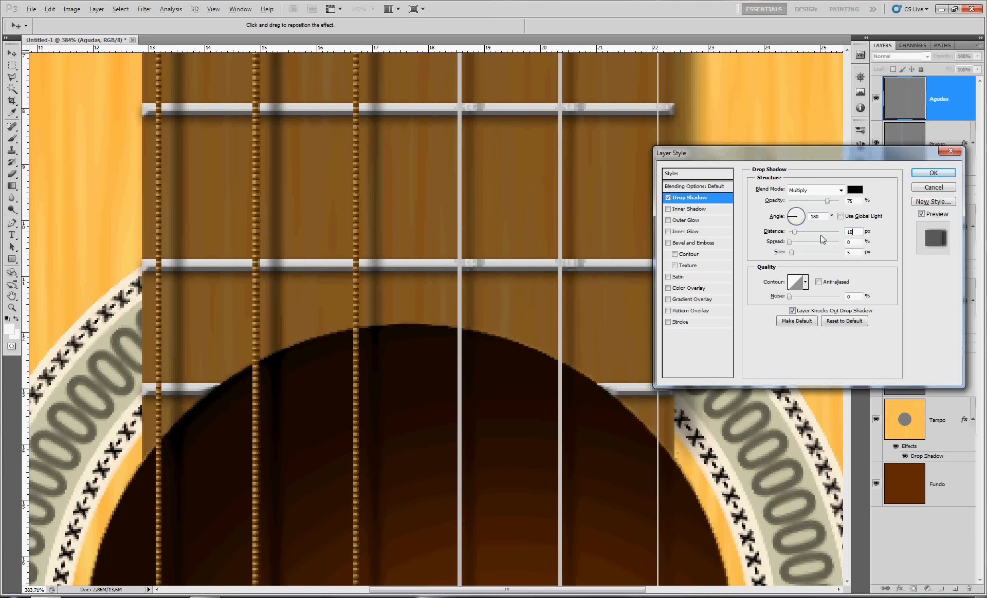
Add a default Bevel and Emboss to the Agudas layer, apply the layer style, and set the layer opacity to 50%
left_click(694, 243)
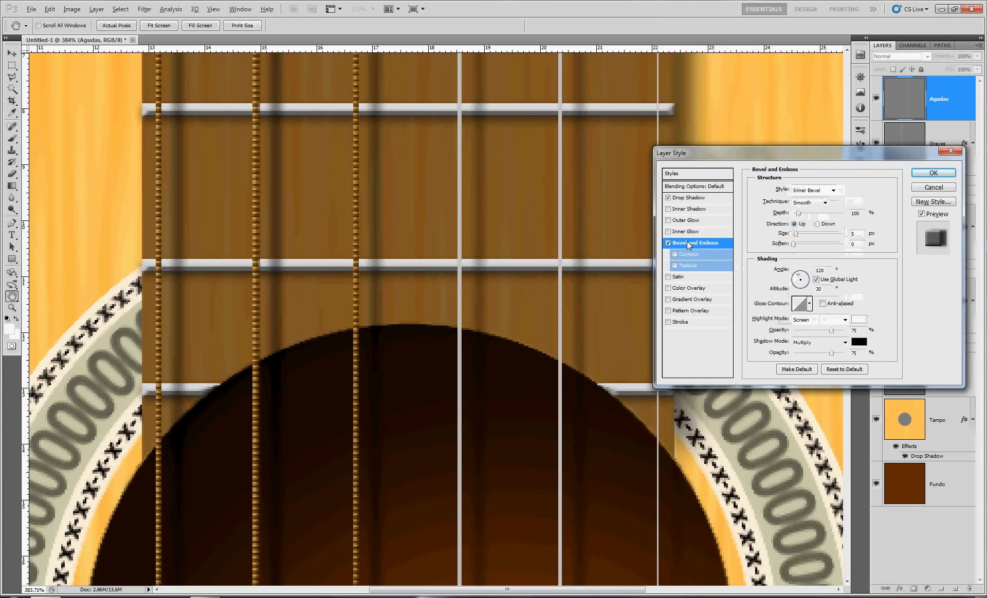
left_click(932, 173)
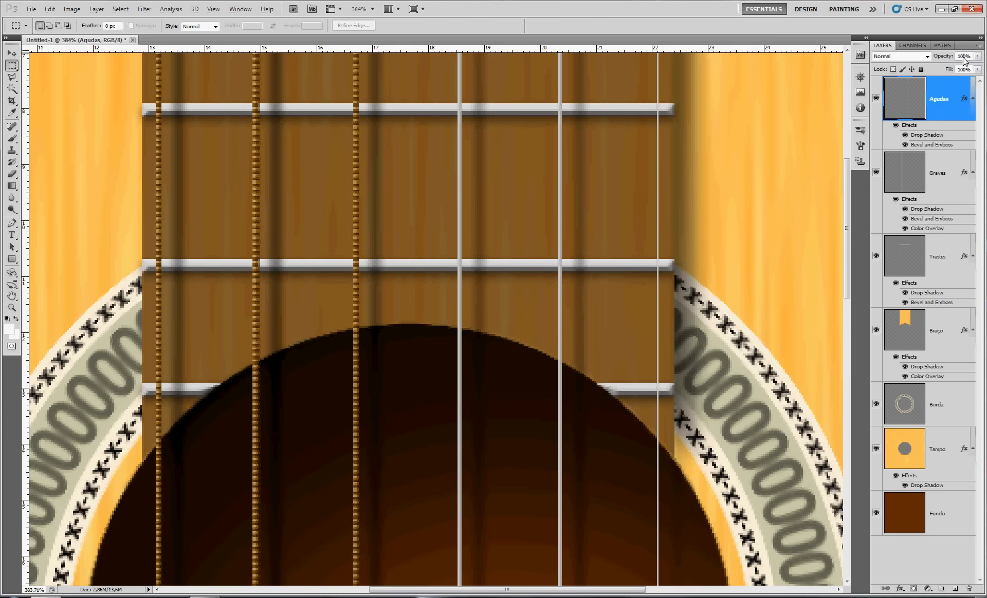
type("50")
key("Return")
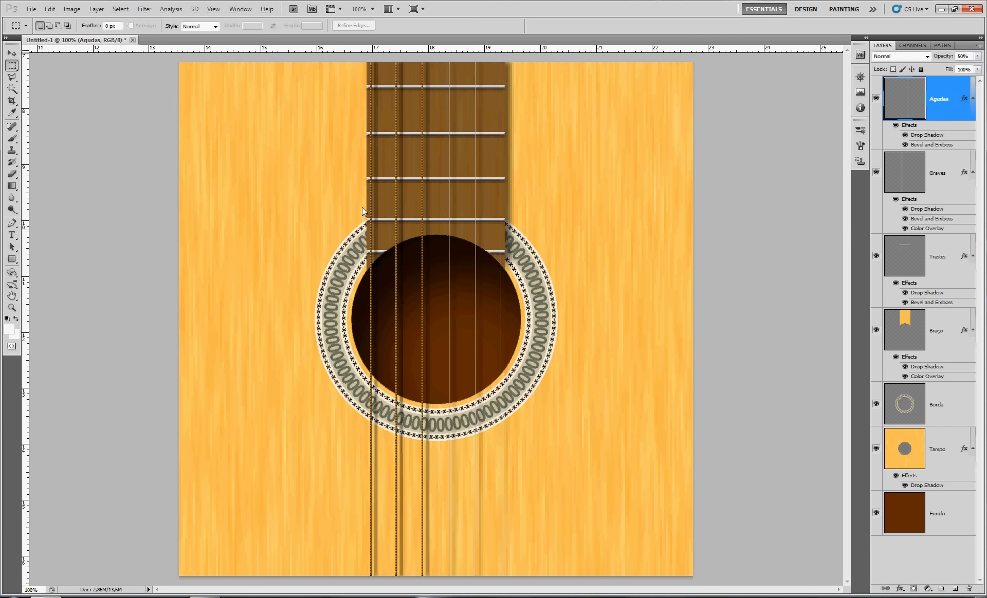
Select the empty soundhole area on the Tampo layer and scale the selection outline to about 220% around its center
left_click(918, 451)
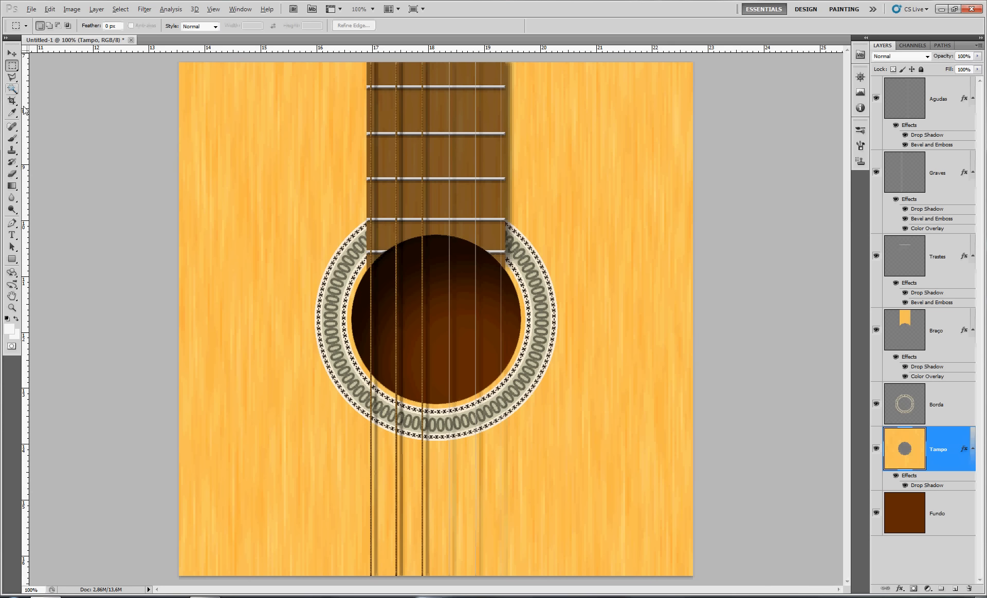
left_click(11, 89)
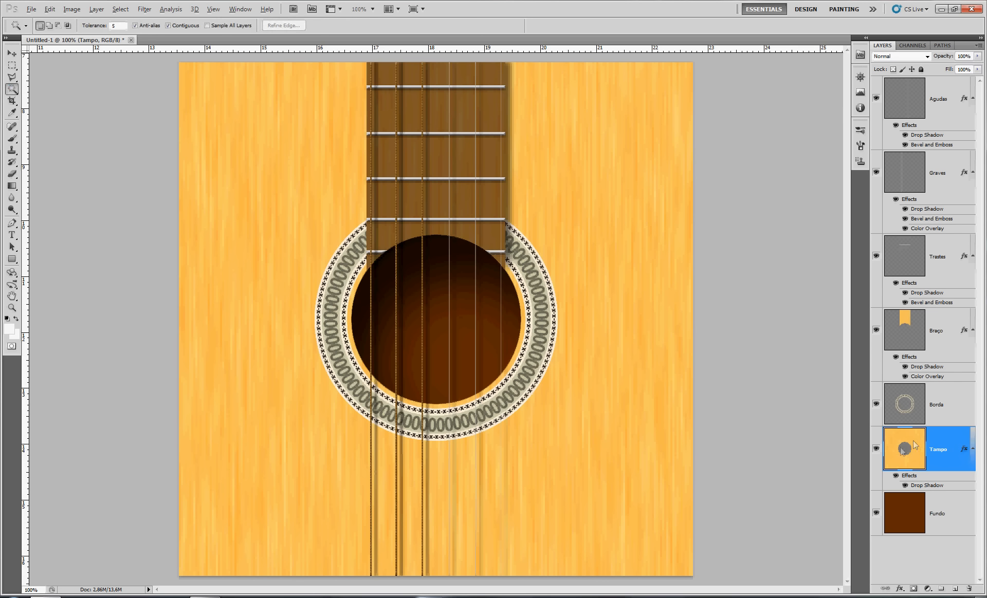
left_click(452, 314)
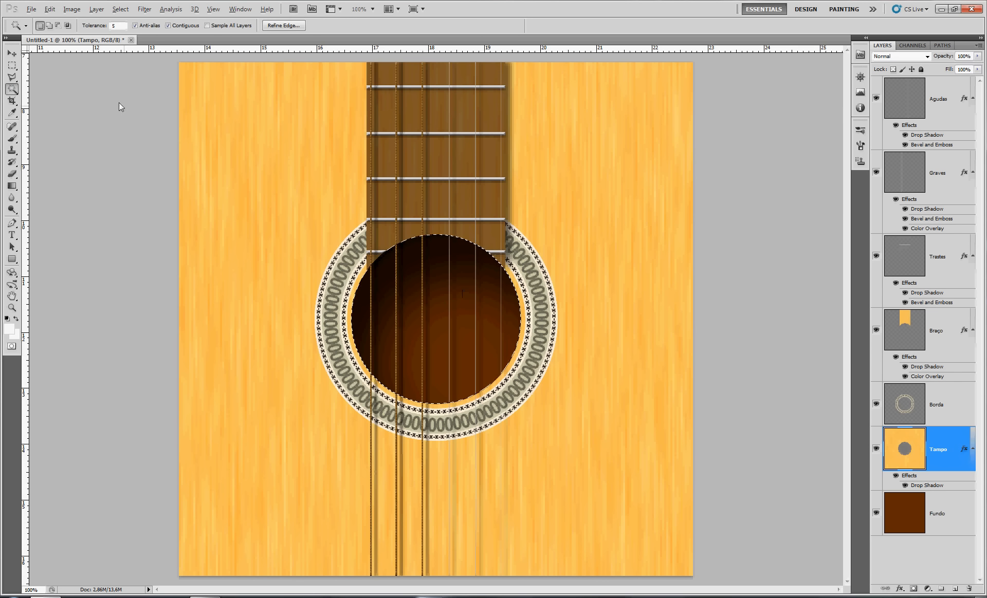
left_click(12, 66)
right_click(445, 326)
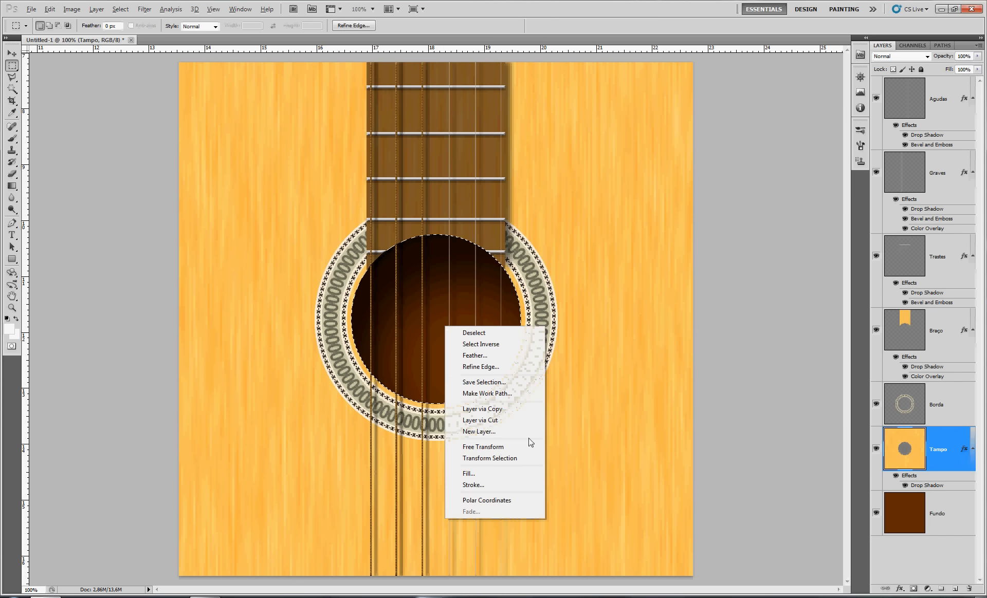
left_click(516, 460)
left_click_drag(521, 234, 634, 146)
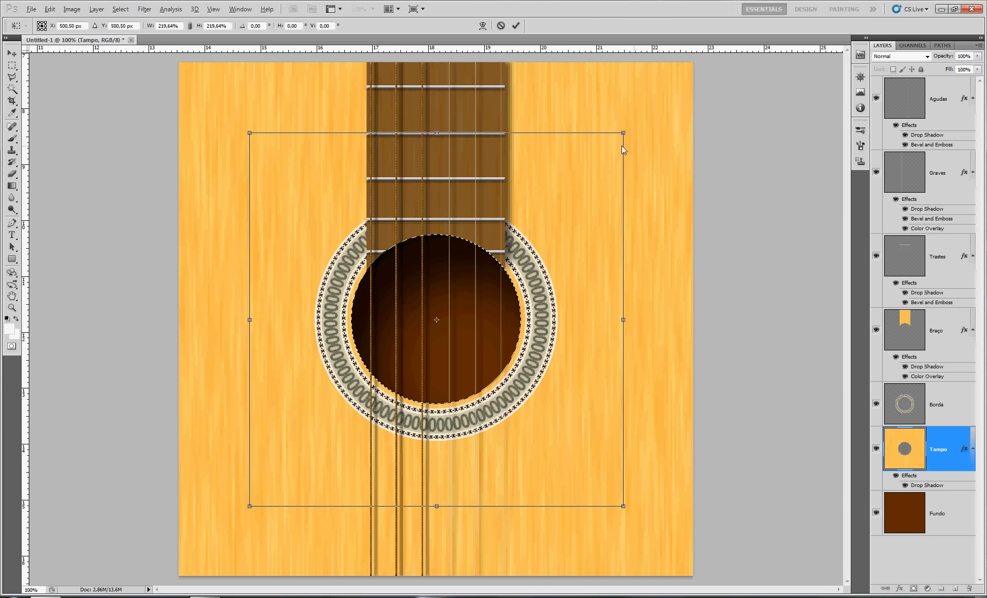
key("Return")
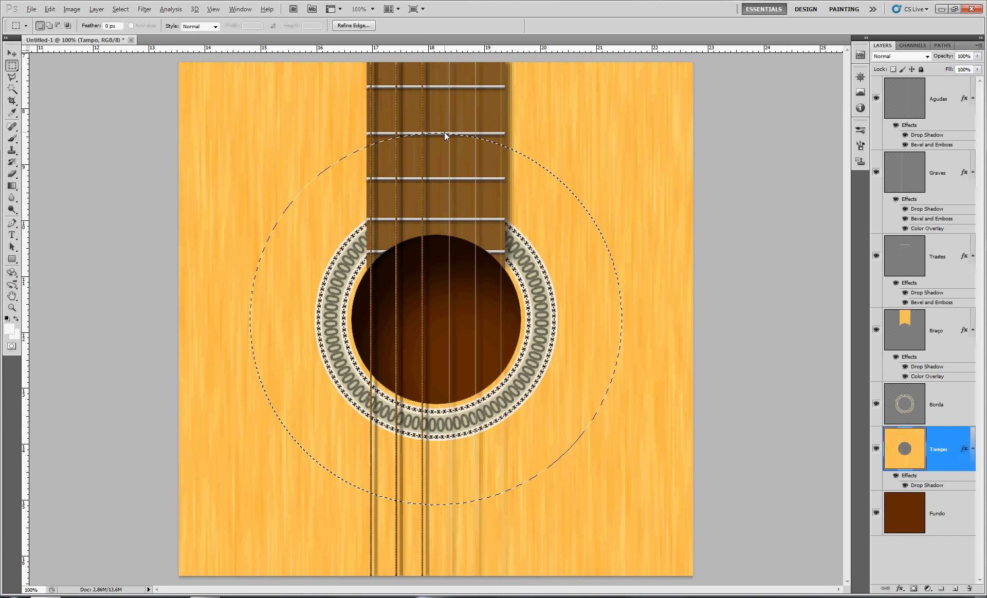
Feather the circular selection by 50 pixels and darken the Tampo wood inside it with Hue/Saturation at Lightness -22
key("shift+F6")
type("50")
left_click(555, 208)
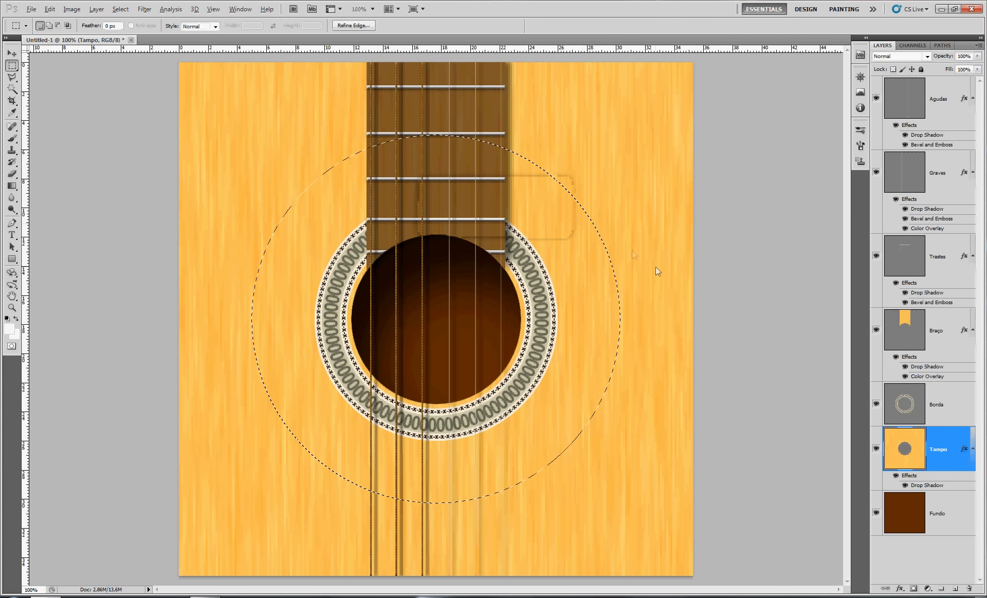
key("ctrl+u")
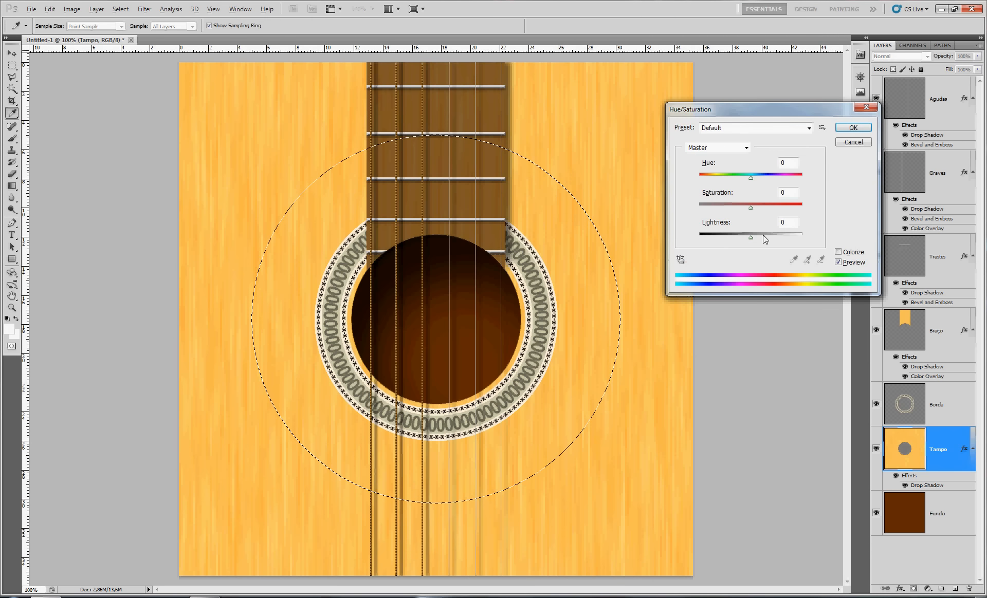
left_click_drag(750, 237, 739, 241)
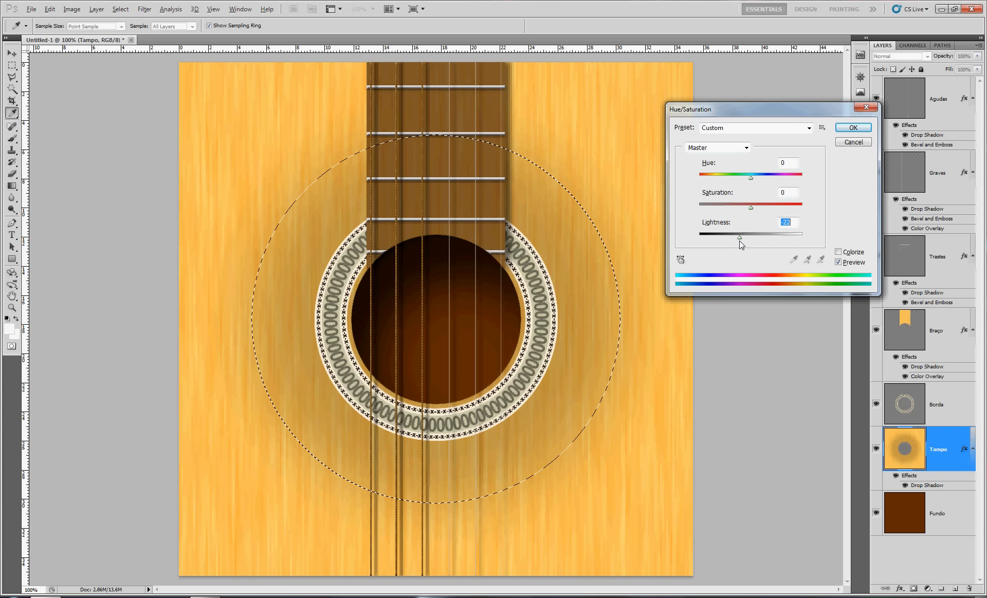
left_click(853, 128)
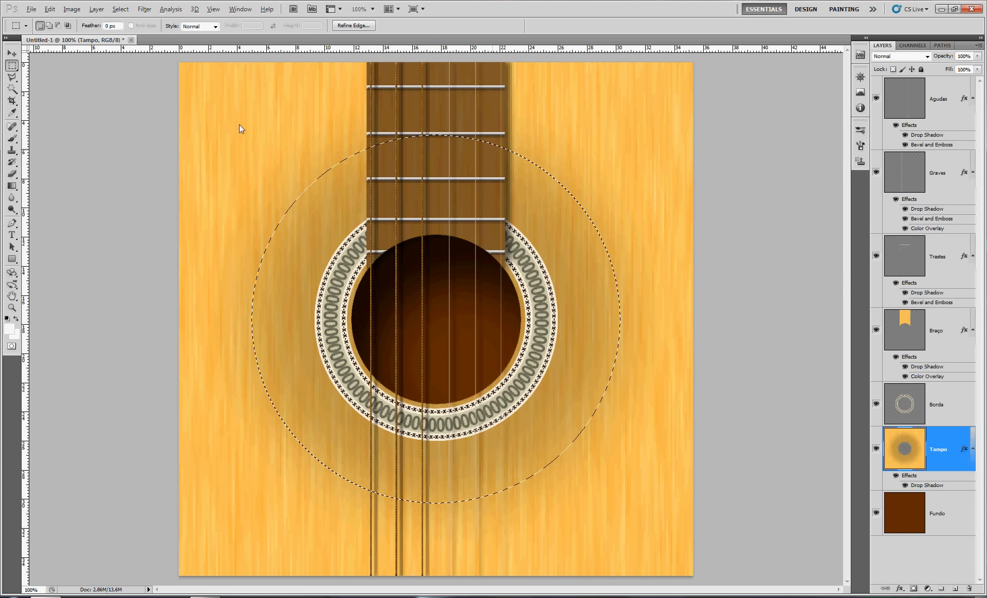
Switch to the Braço layer, clear the circular selection, and select two tall rectangles overlapping the neck's long side edges
left_click(947, 331)
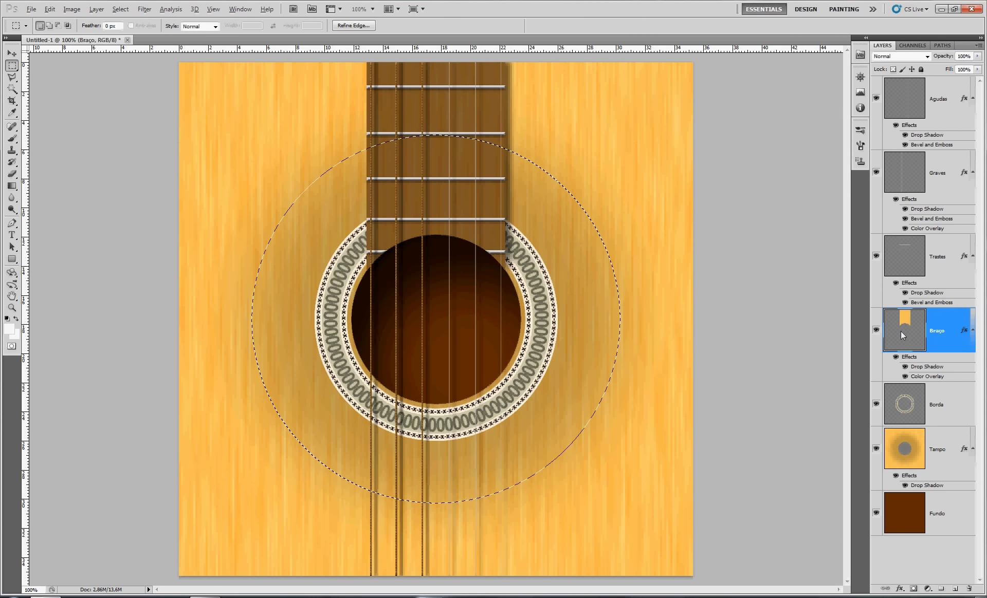
key("ctrl+d")
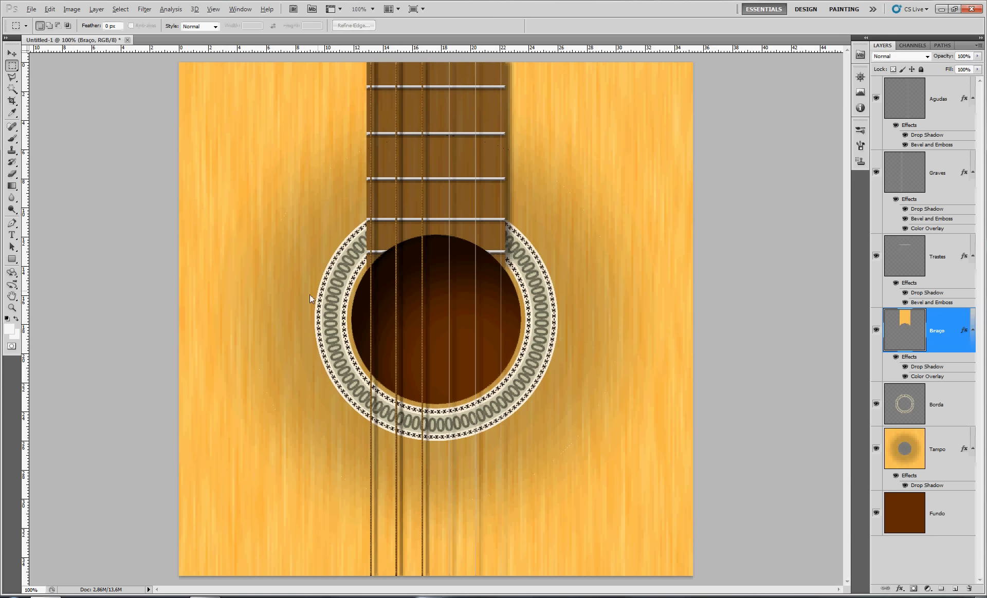
left_click_drag(383, 61, 396, 57)
left_click_drag(585, 357, 475, 41)
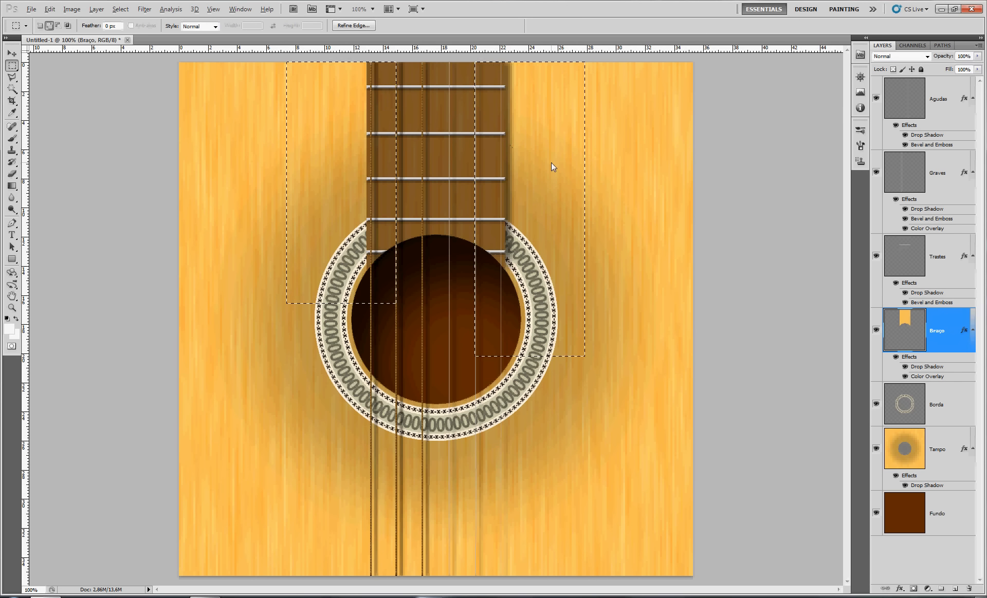
Feather the selection by 50 pixels, darken the neck's edges by lowering Lightness in Hue/Saturation, and clear the selection
key("shift+F6")
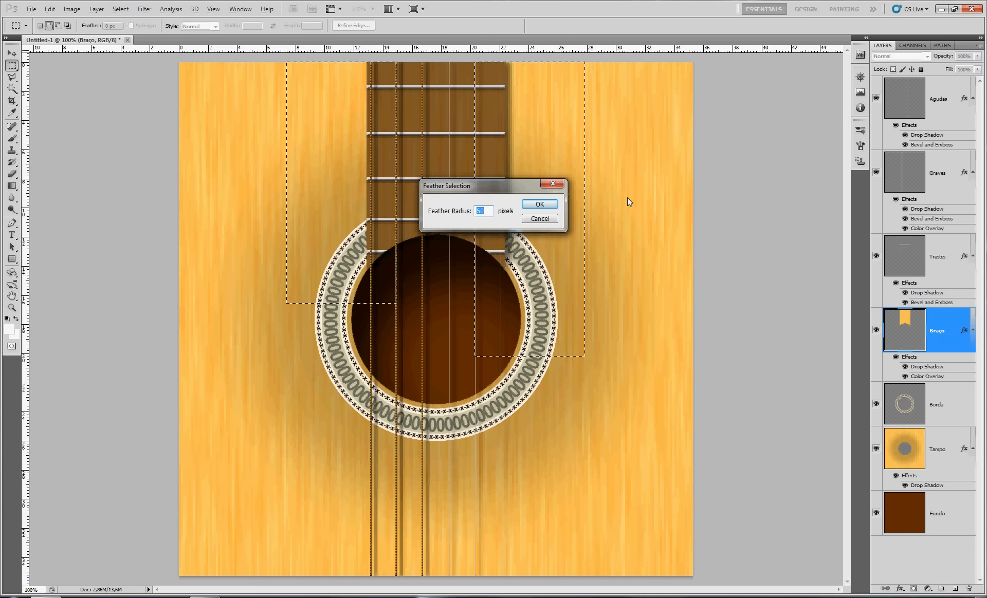
key("Return")
key("ctrl+u")
left_click_drag(751, 235, 737, 239)
left_click(844, 130)
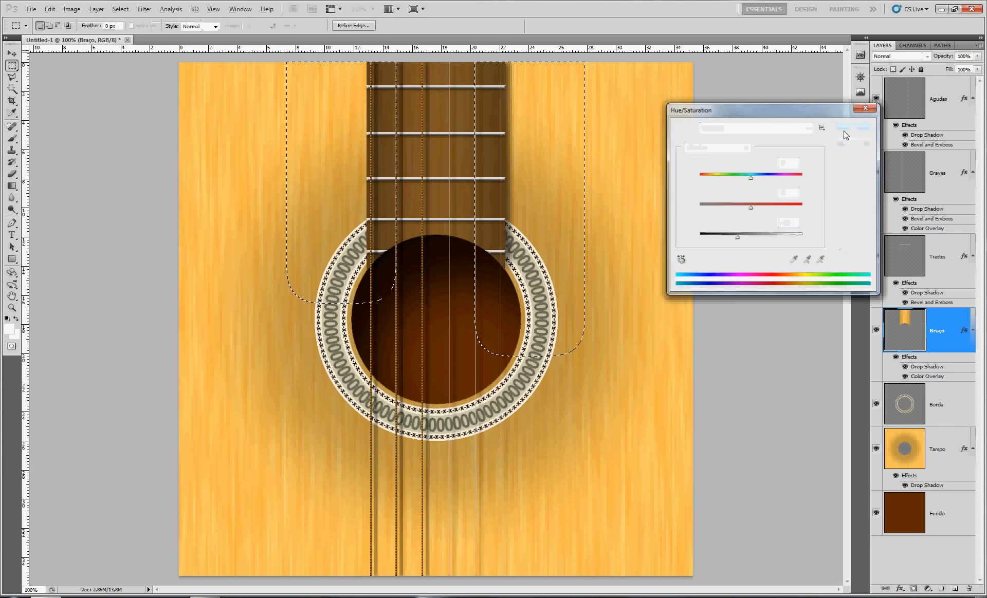
key("m")
key("ctrl+d")
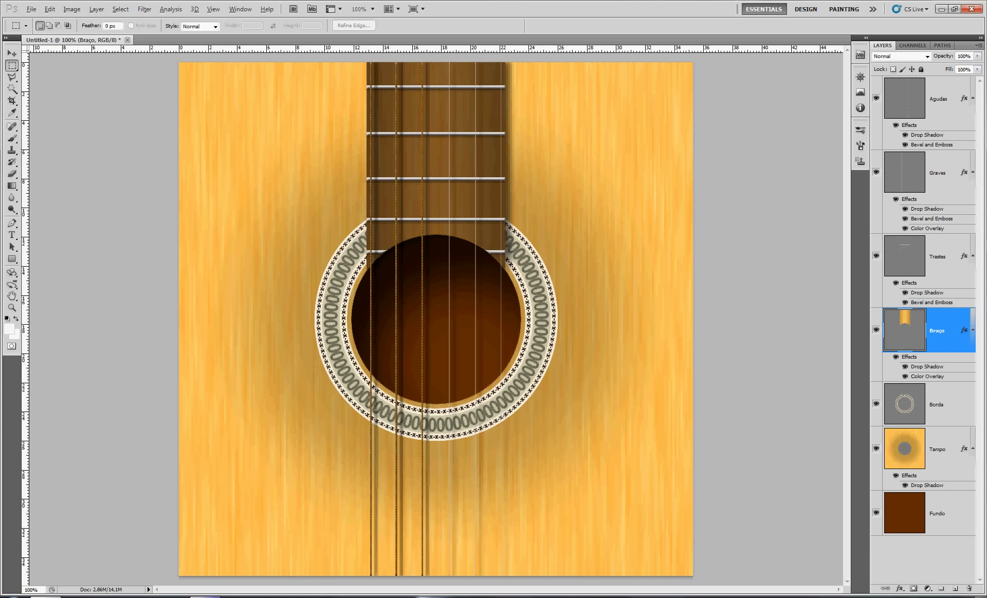
left_click(903, 596)
right_click(883, 554)
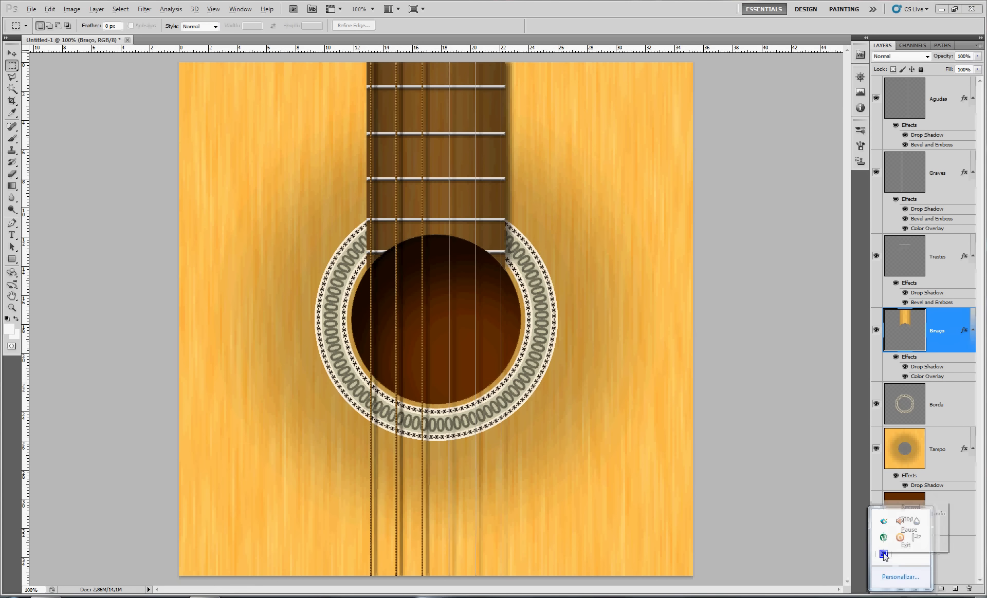